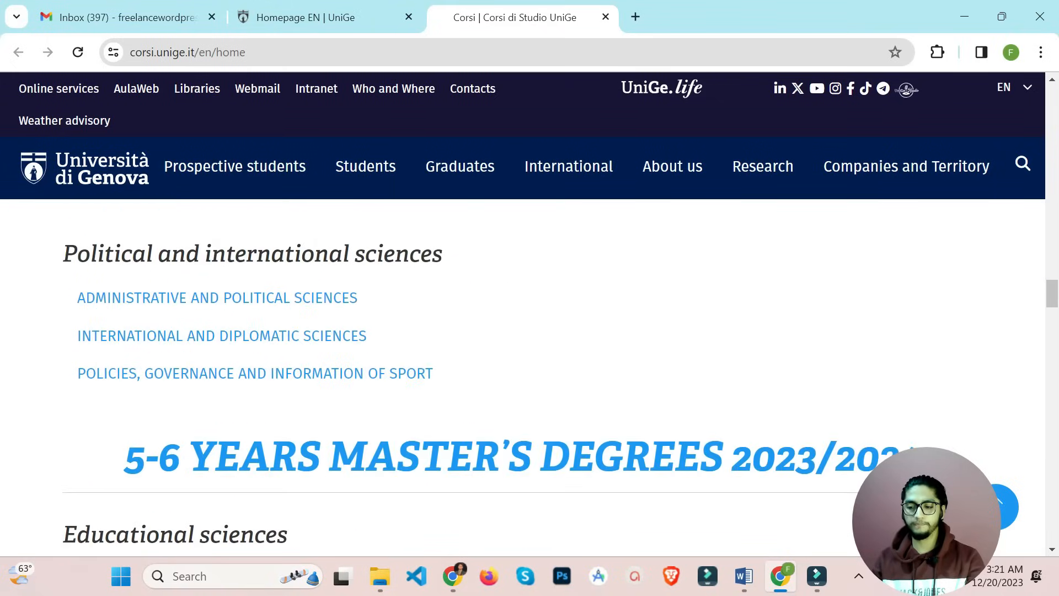
Scroll the course list and open the A.Y. 2024/25 pre-assessment procedure page in a new tab
scroll(552, 378, up, 1)
scroll(552, 378, down, 6)
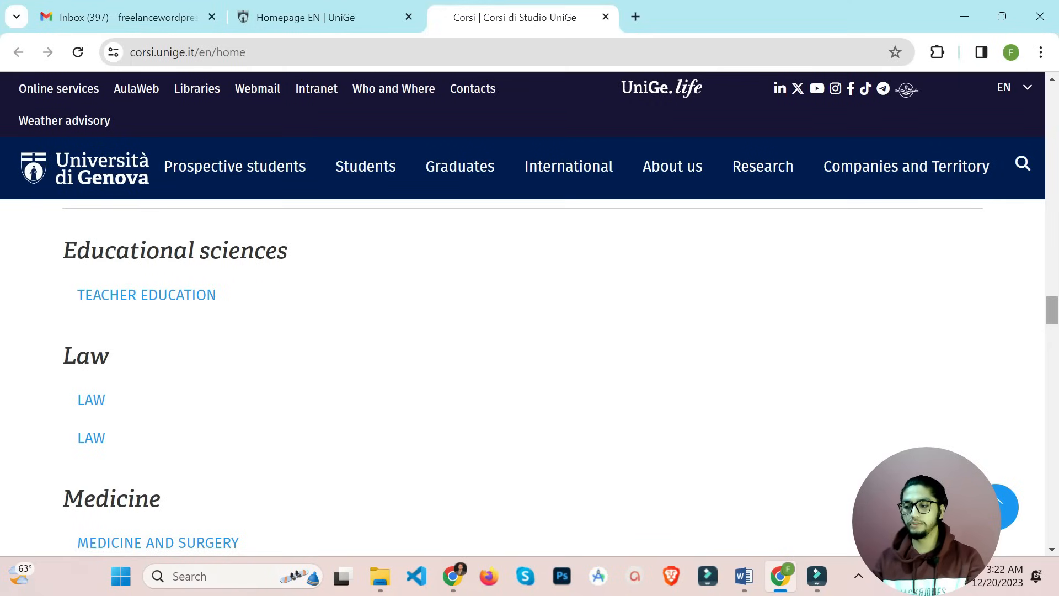
drag(1052, 310, 1052, 100)
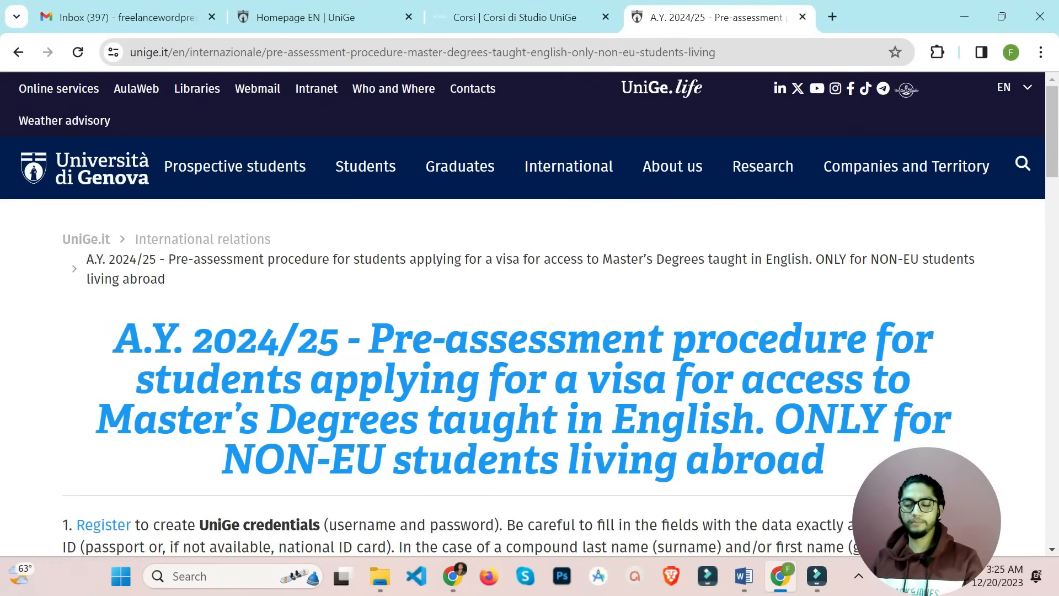
Follow the step 1 Register link and proceed in English to the UniGePASS signup page
scroll(530, 331, down, 1)
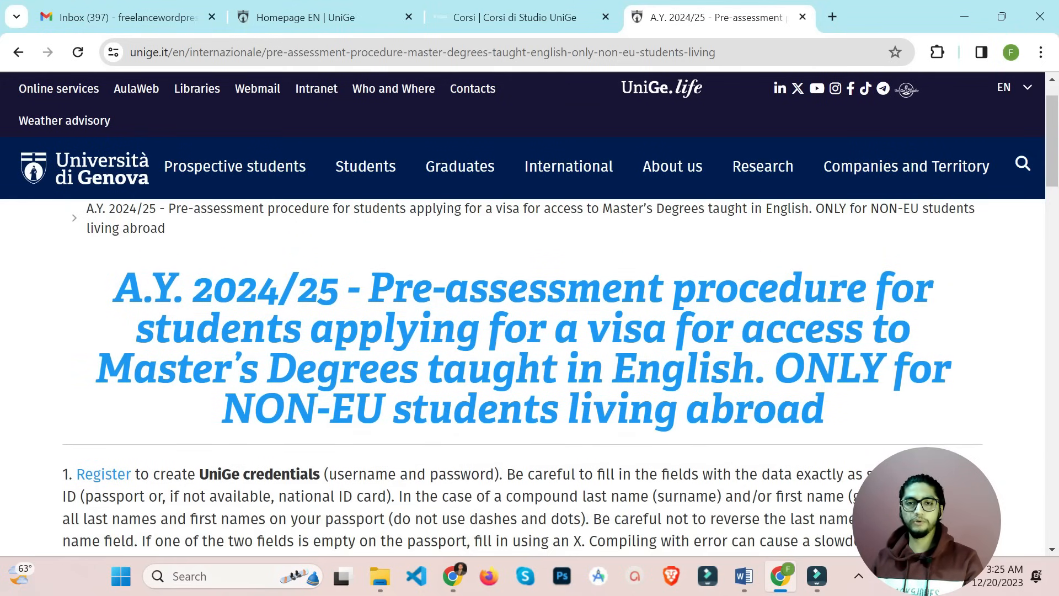
scroll(530, 331, down, 2)
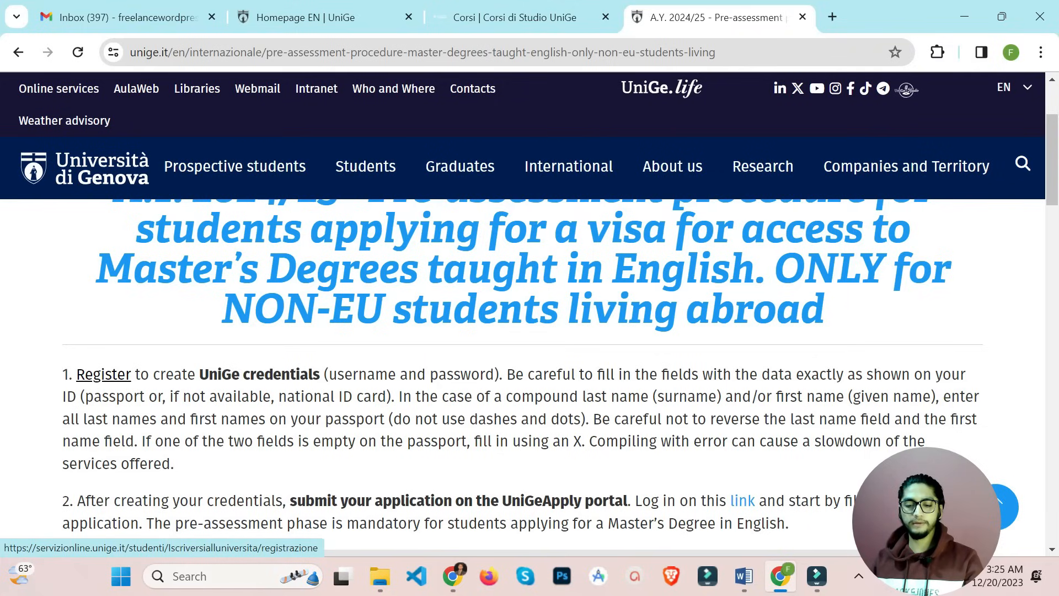
click(104, 375)
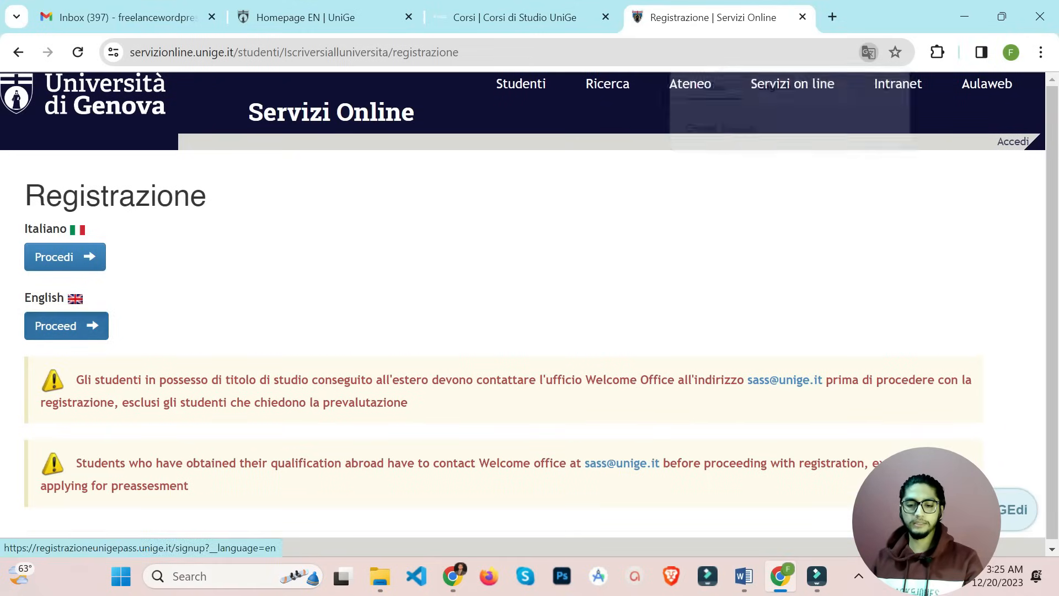
click(61, 326)
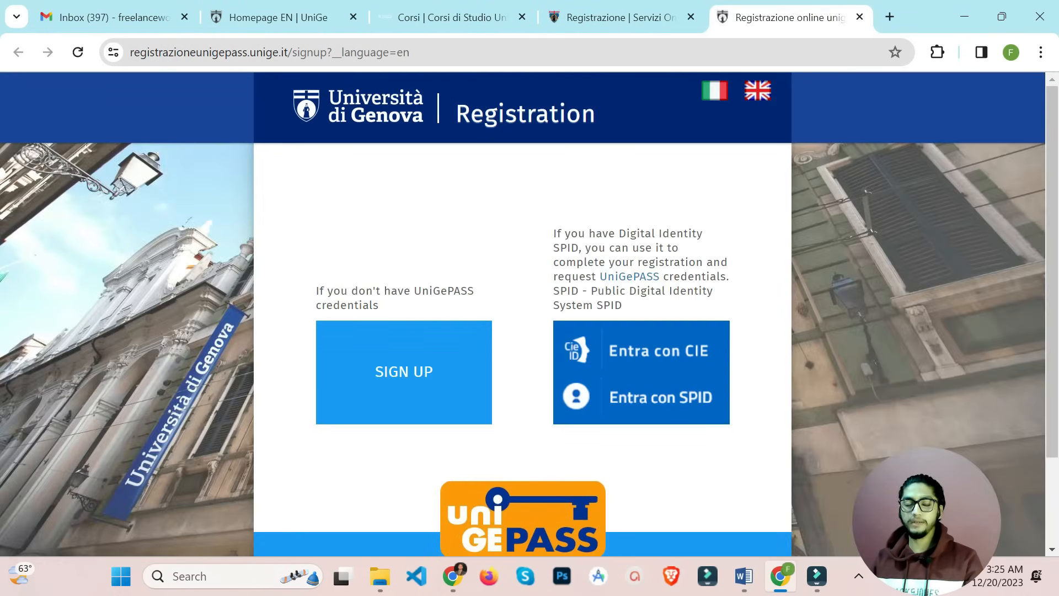
Start a new UniGePASS sign-up and enter the applicant's last name and first name
key(Return)
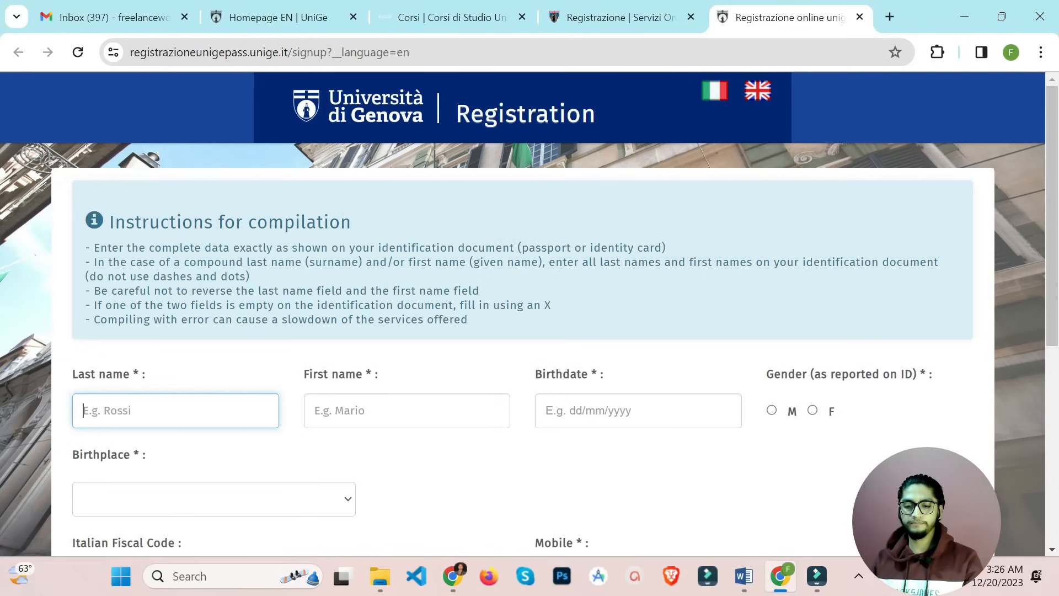
scroll(530, 314, down, 2)
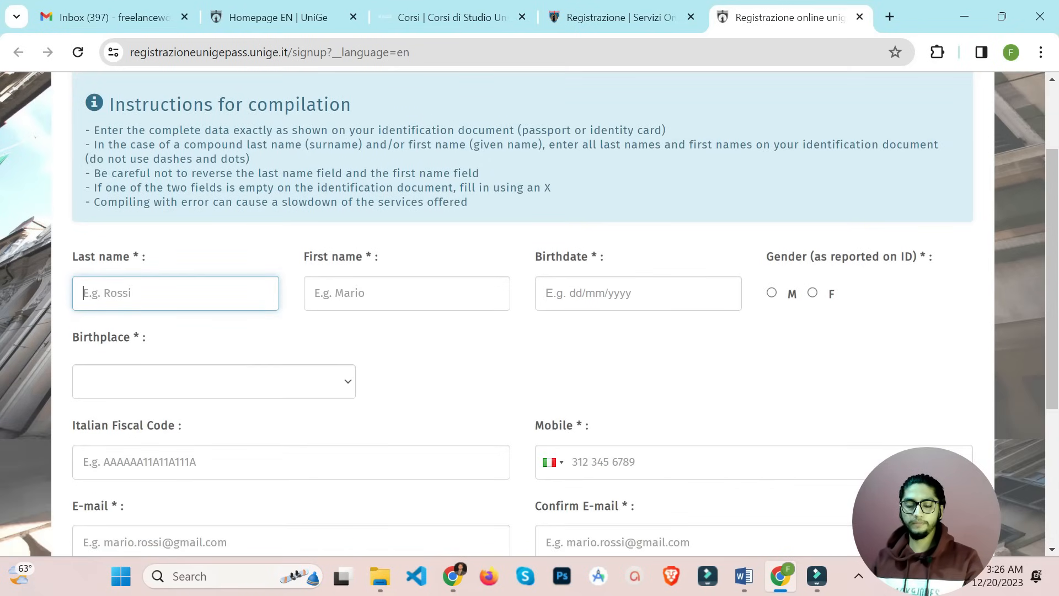
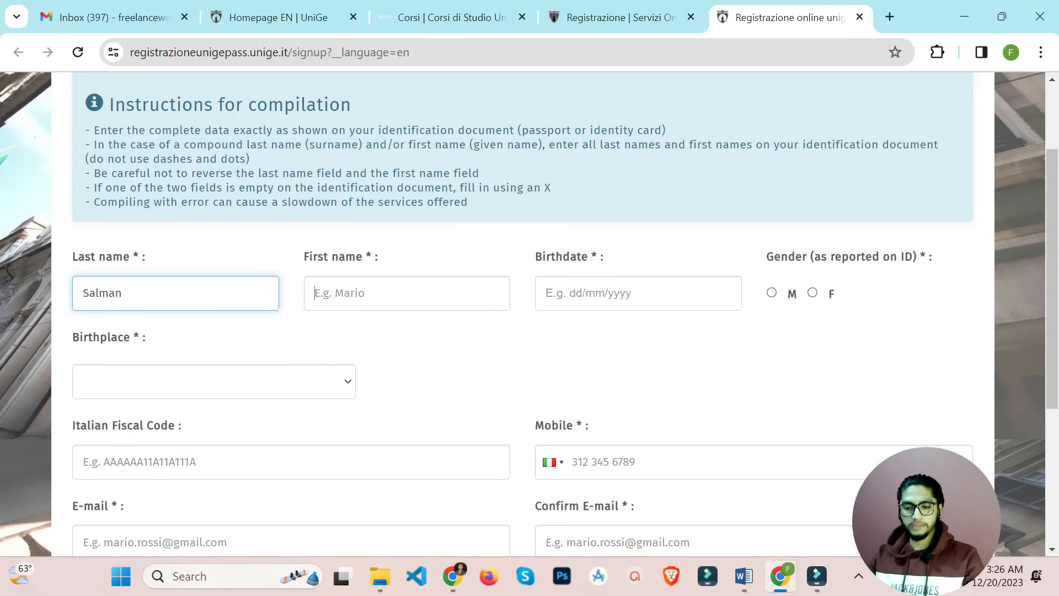
key(Tab)
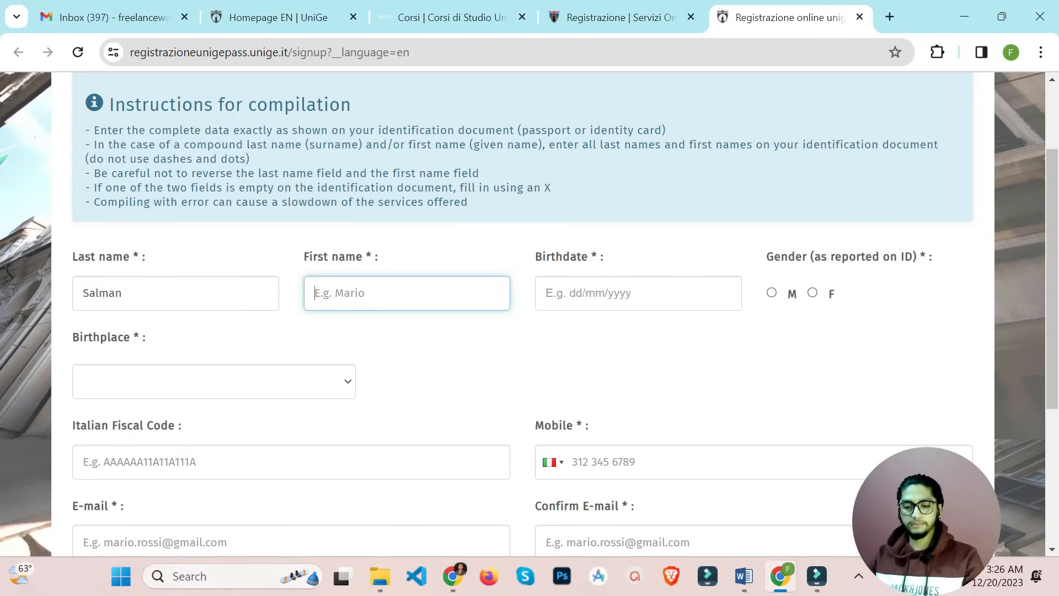
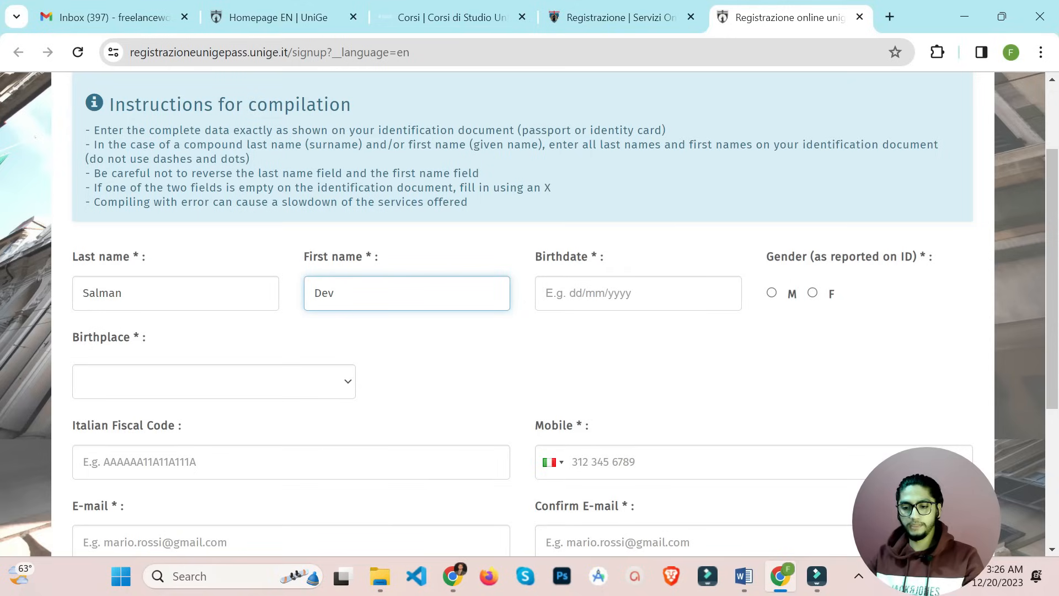
key(Tab)
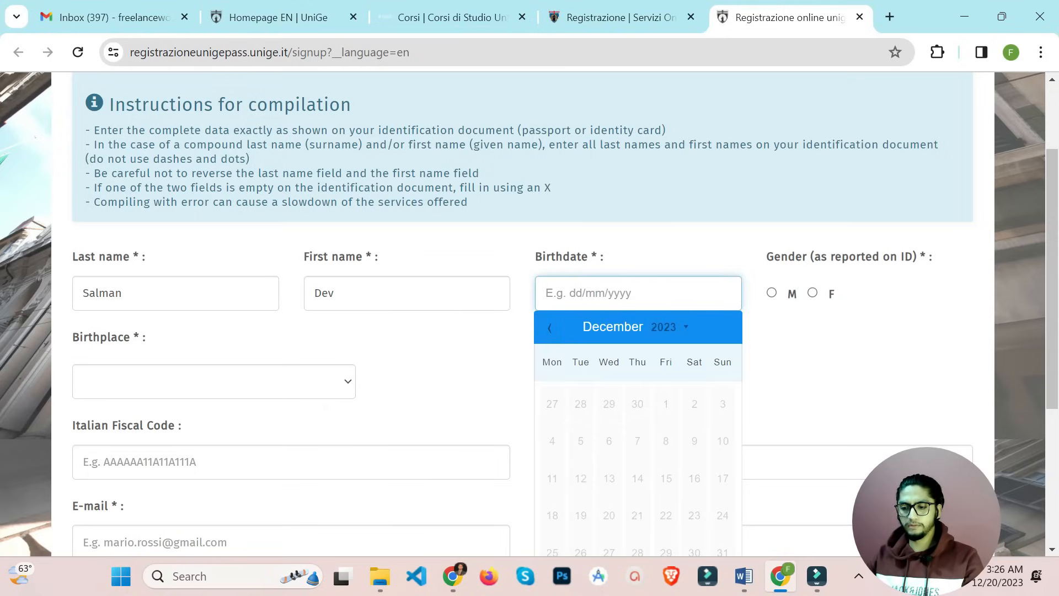
click(667, 327)
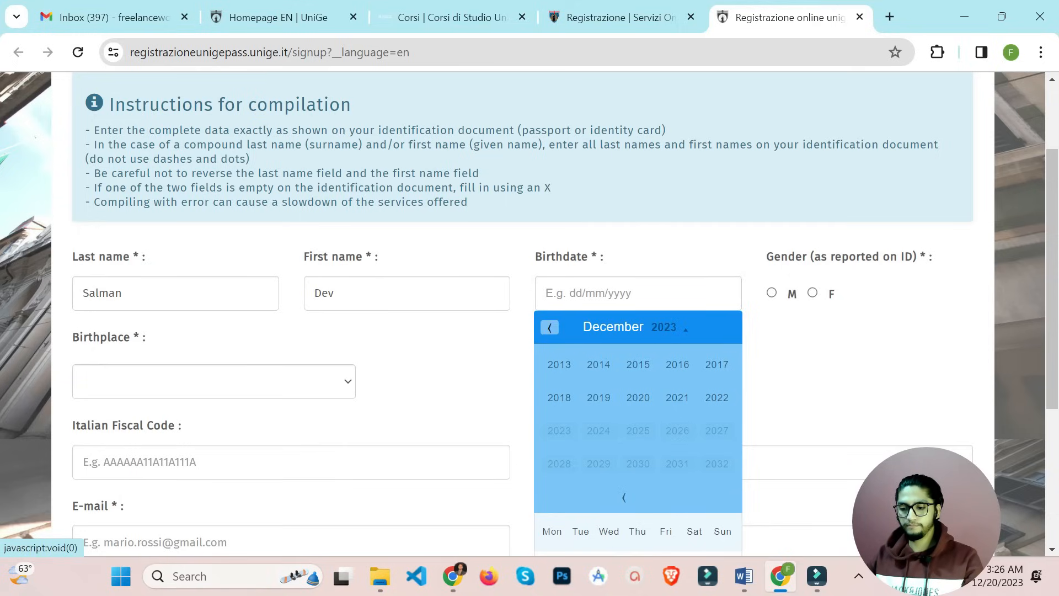
click(624, 497)
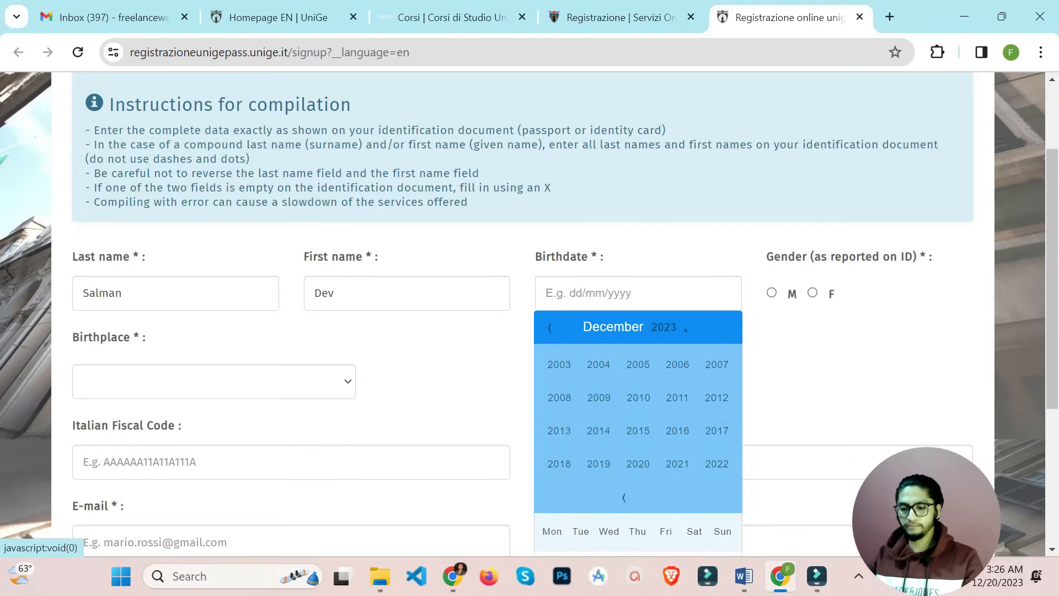
click(559, 365)
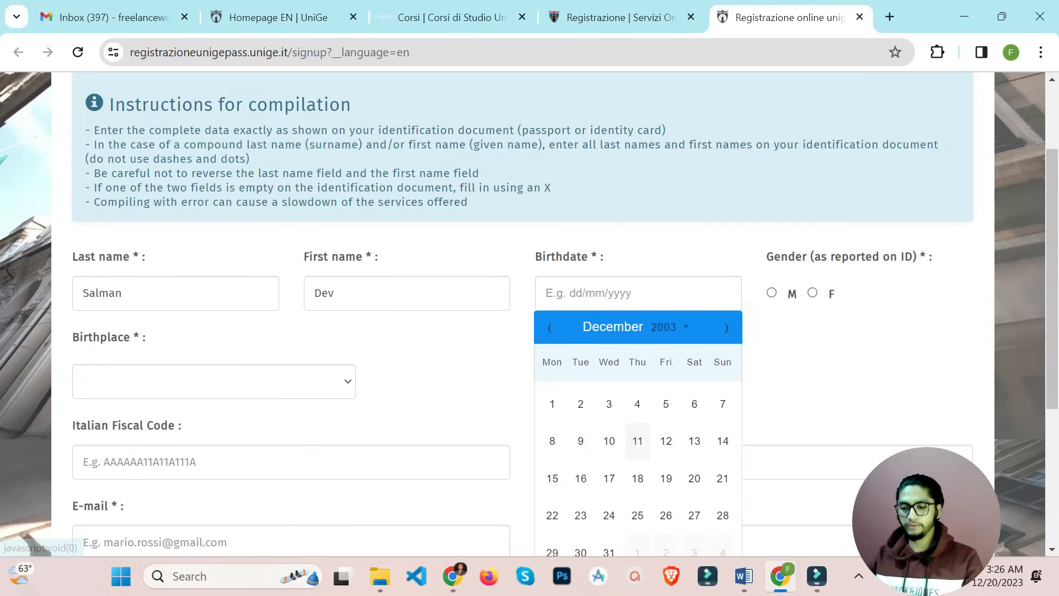
scroll(638, 441, down, 2)
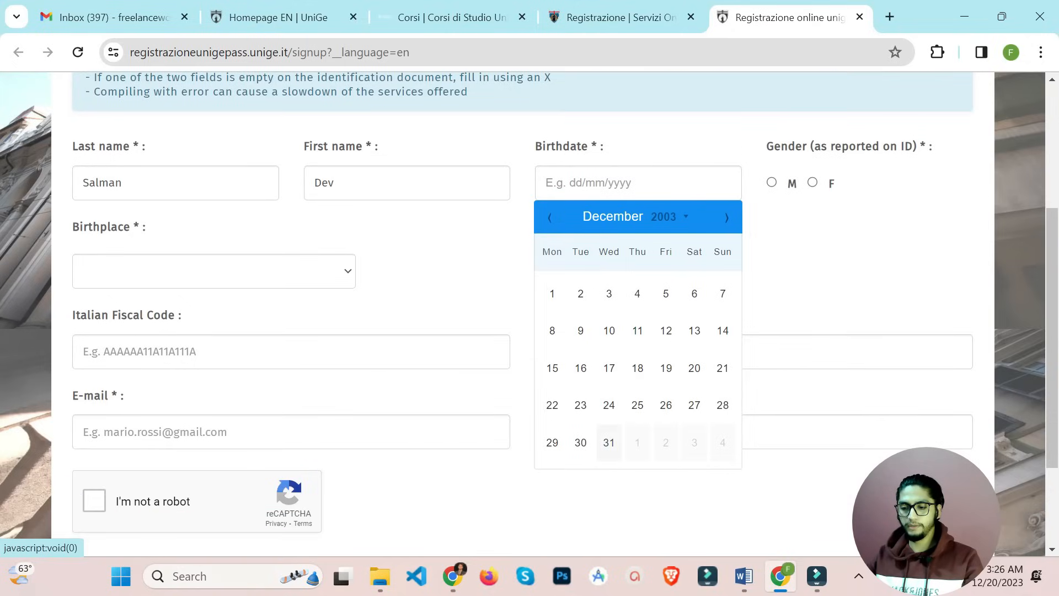
click(610, 443)
click(772, 183)
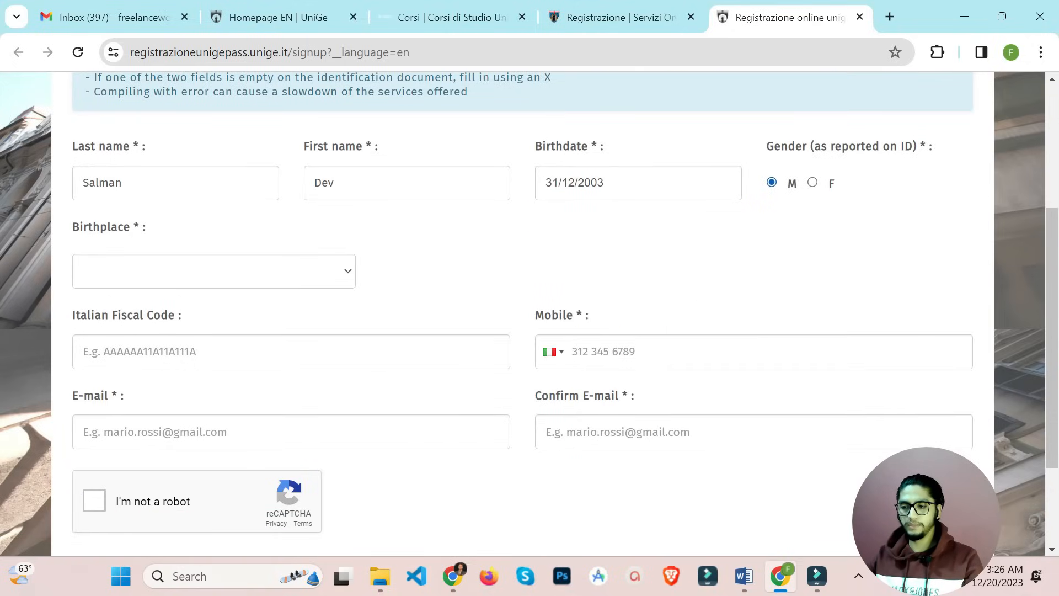
Set the birthplace to Foreign Countries with Pakistan as the birth country
click(214, 271)
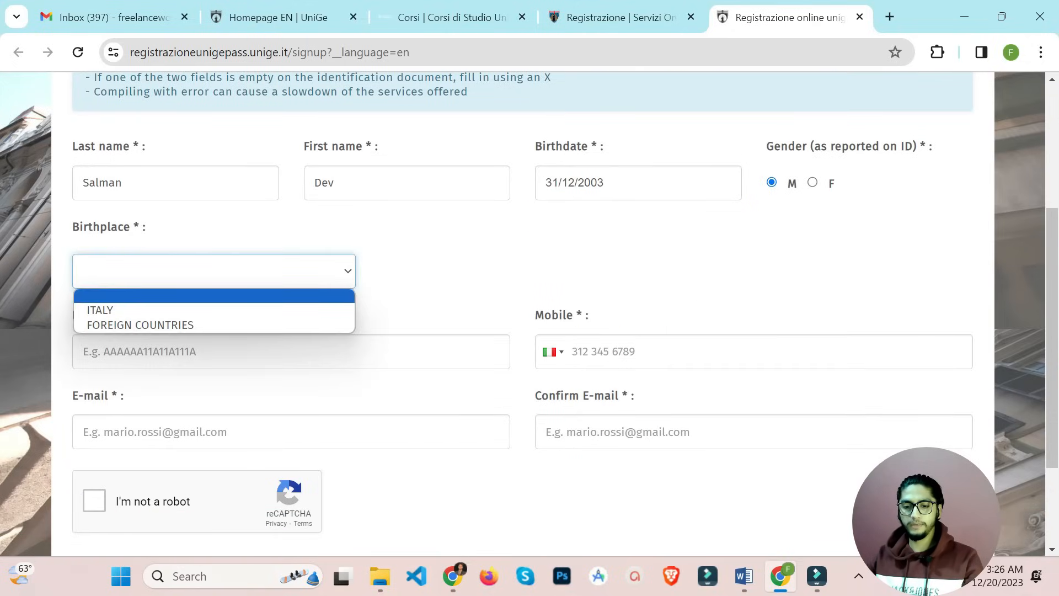
click(140, 325)
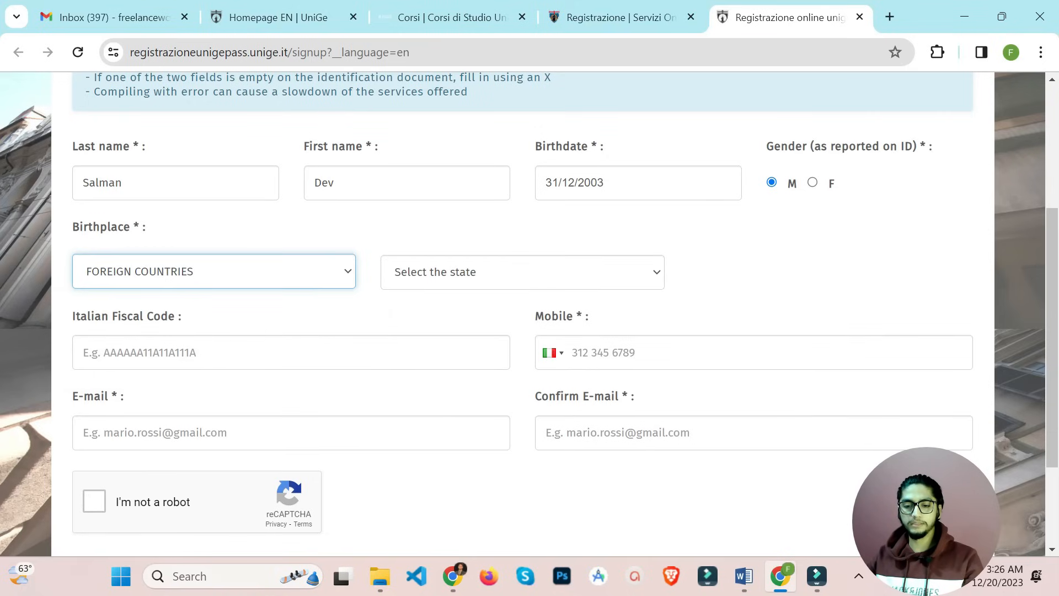
click(522, 272)
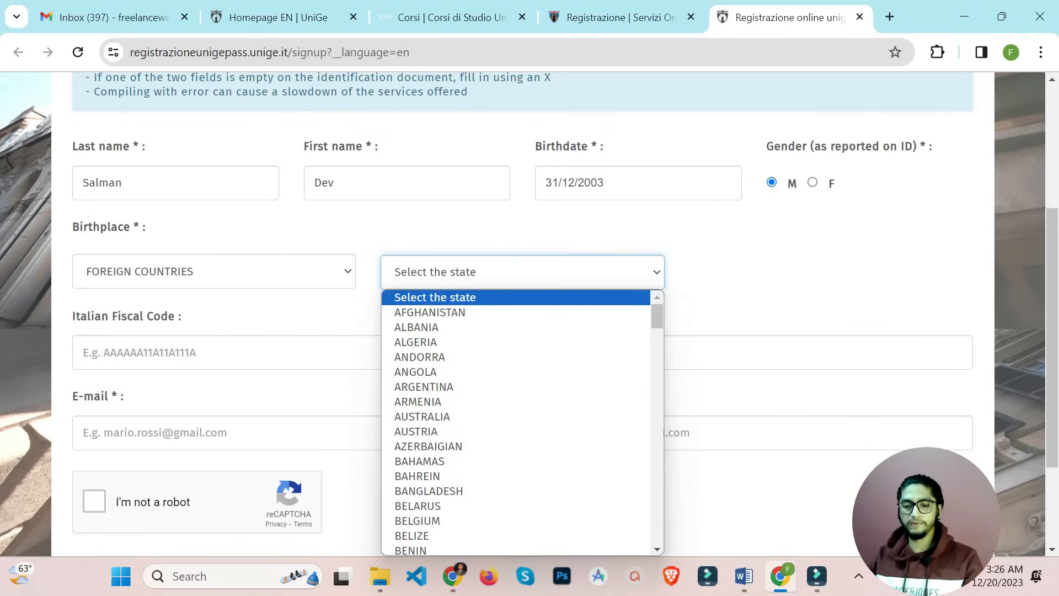
key(p)
key(Return)
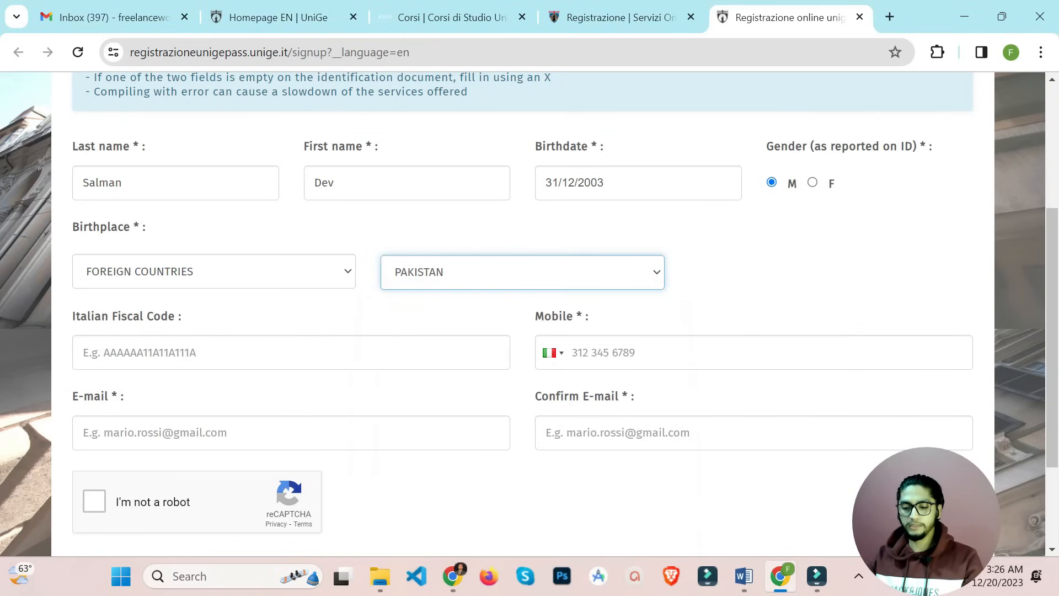
Enter the applicant's mobile number with the Pakistan country code
click(663, 353)
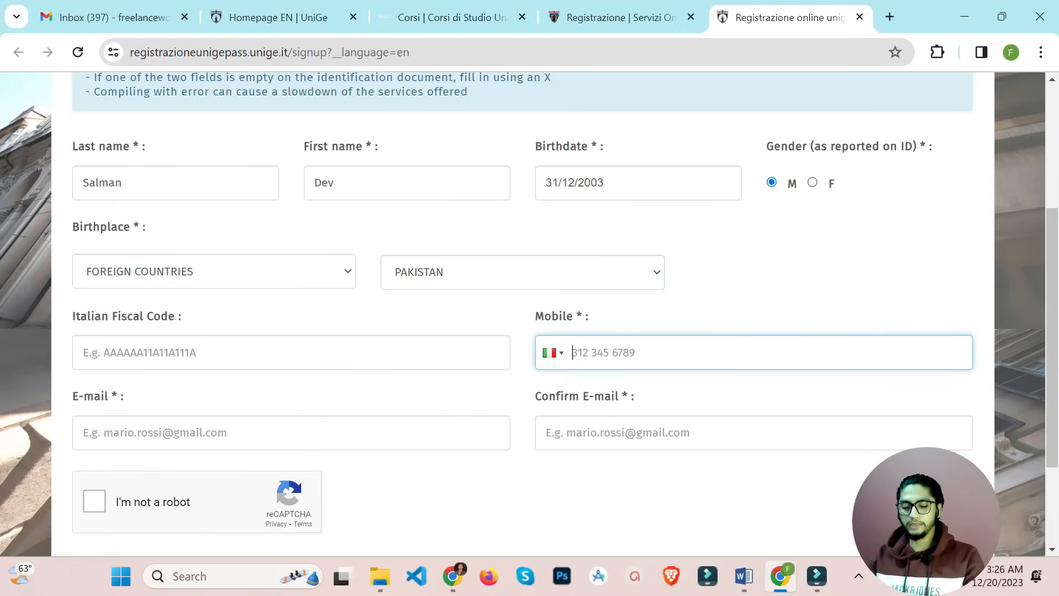
click(553, 353)
key(p)
key(Return)
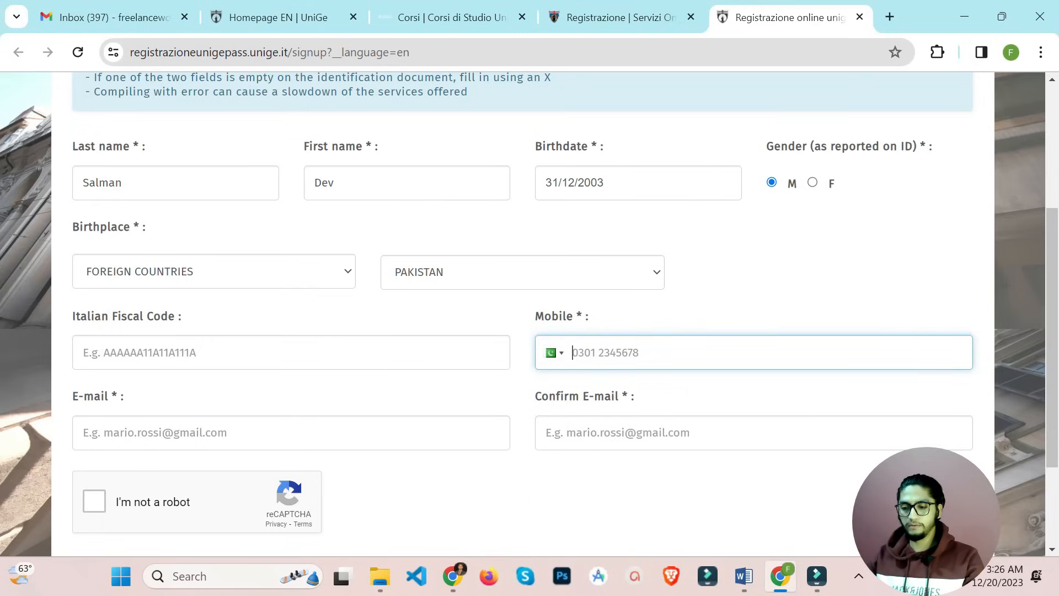
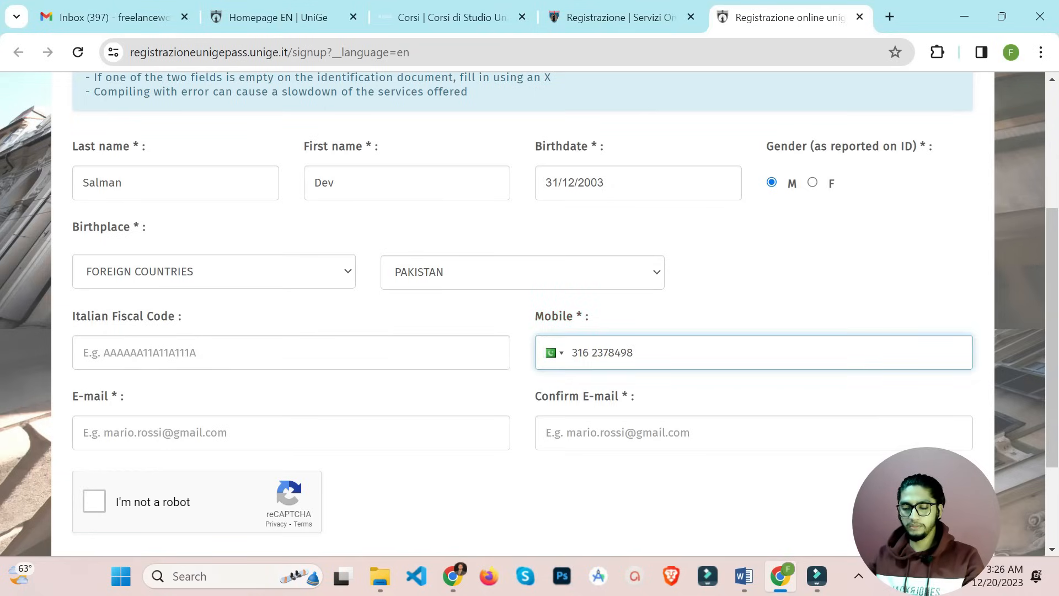
Paste the account e-mail into E-mail and type the same address into Confirm E-mail
scroll(529, 314, down, 2)
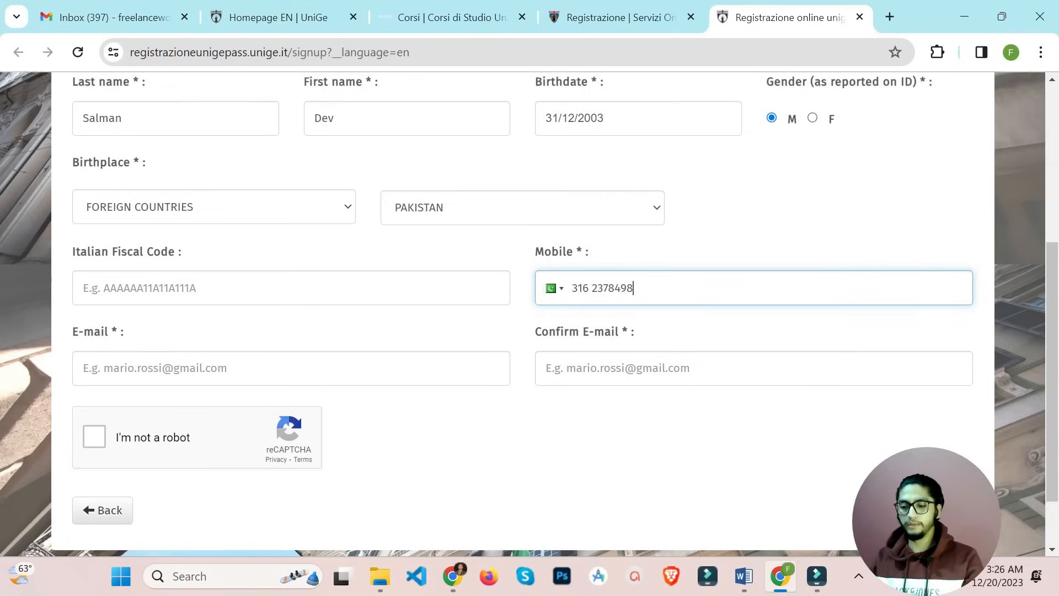
key(Tab)
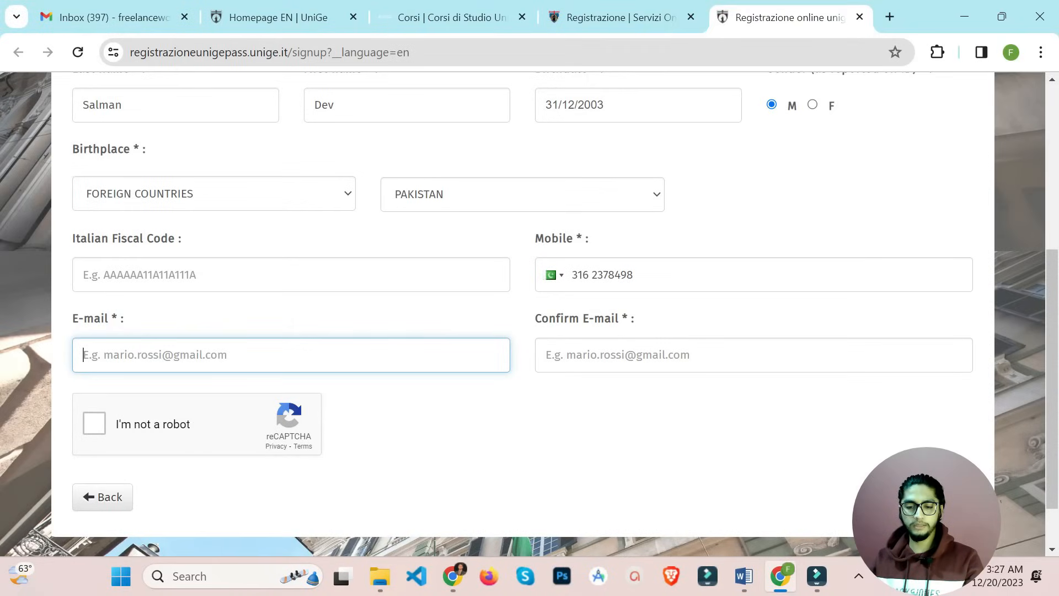
key(ctrl+v)
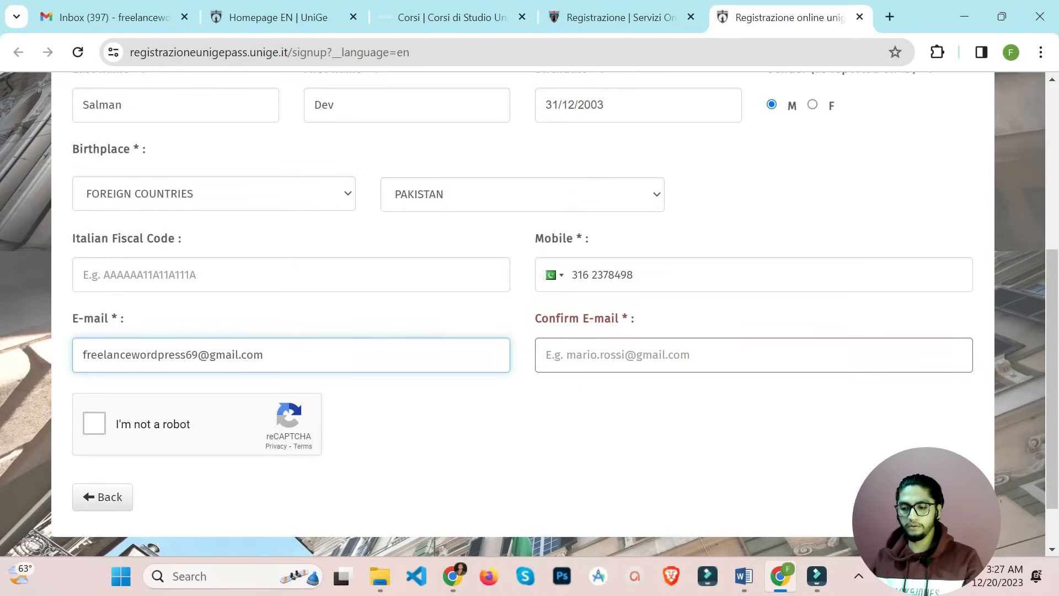
key(Tab)
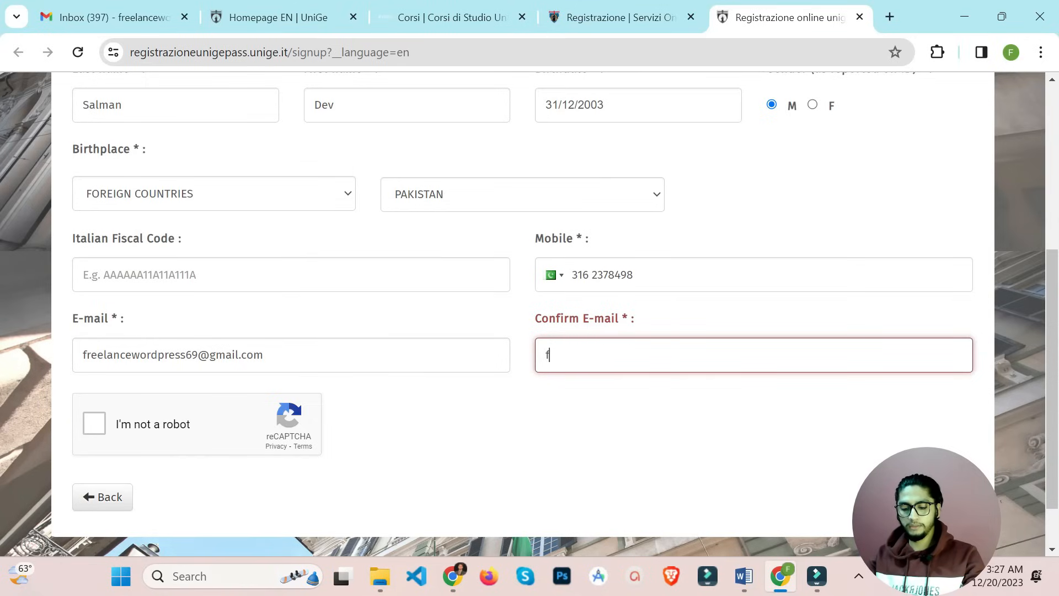
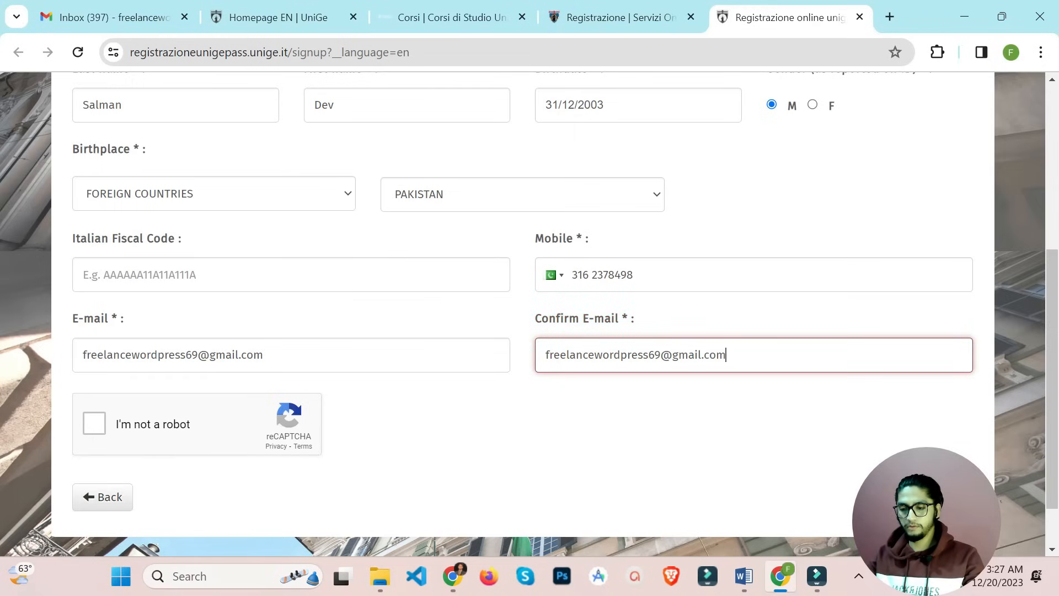
key(Tab)
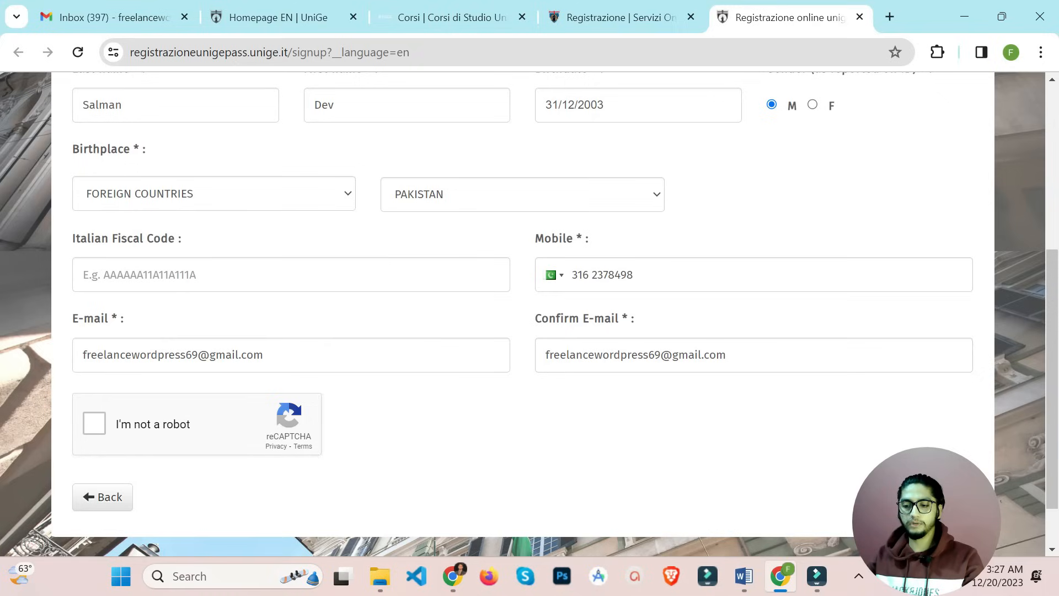
Tick 'I'm not a robot', save the registration, and go to the Gmail inbox
click(94, 423)
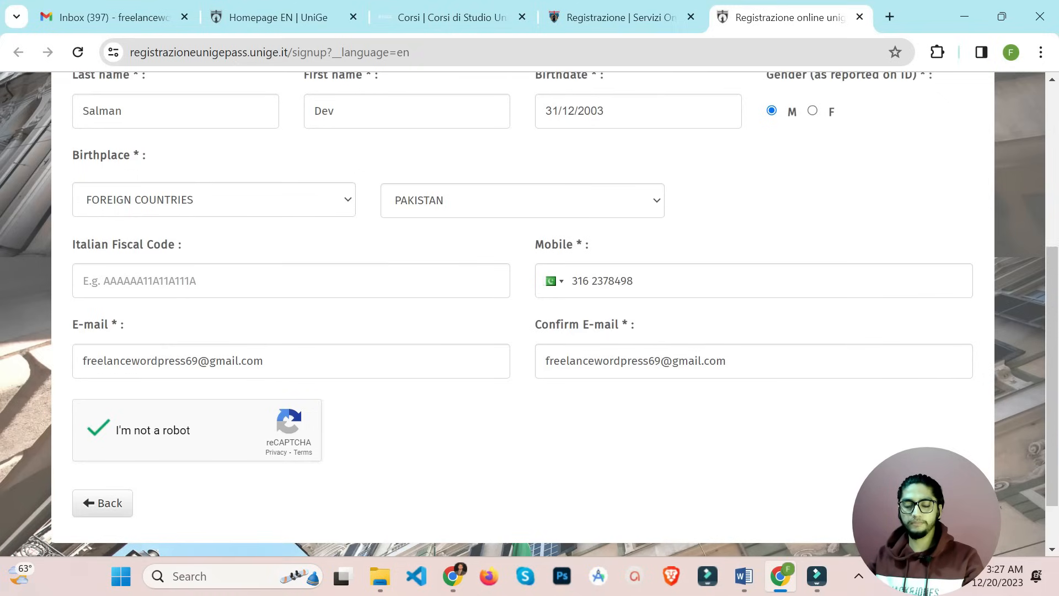
scroll(523, 309, up, 1)
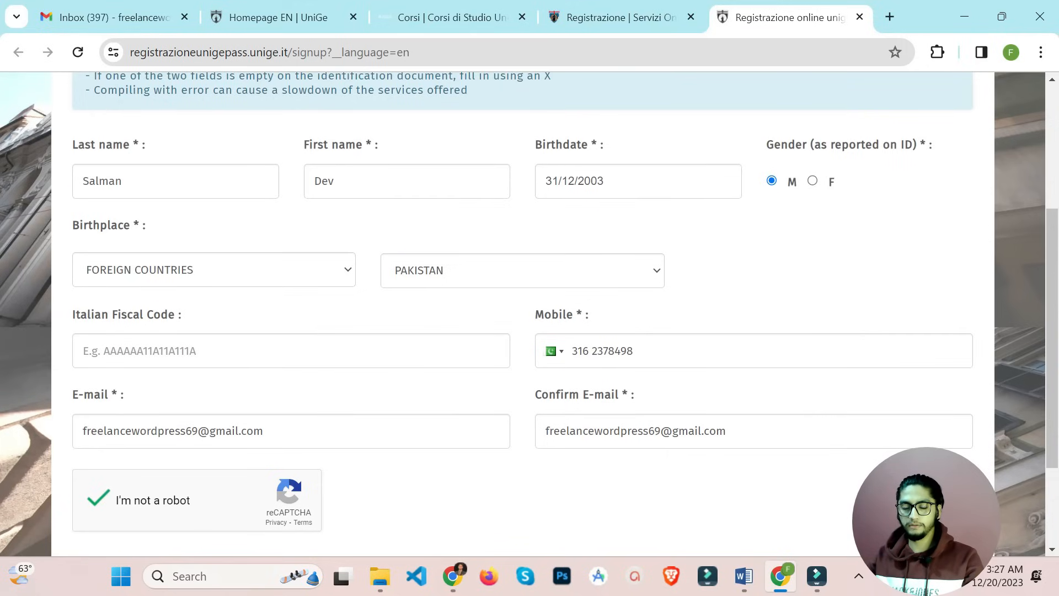
scroll(530, 314, down, 2)
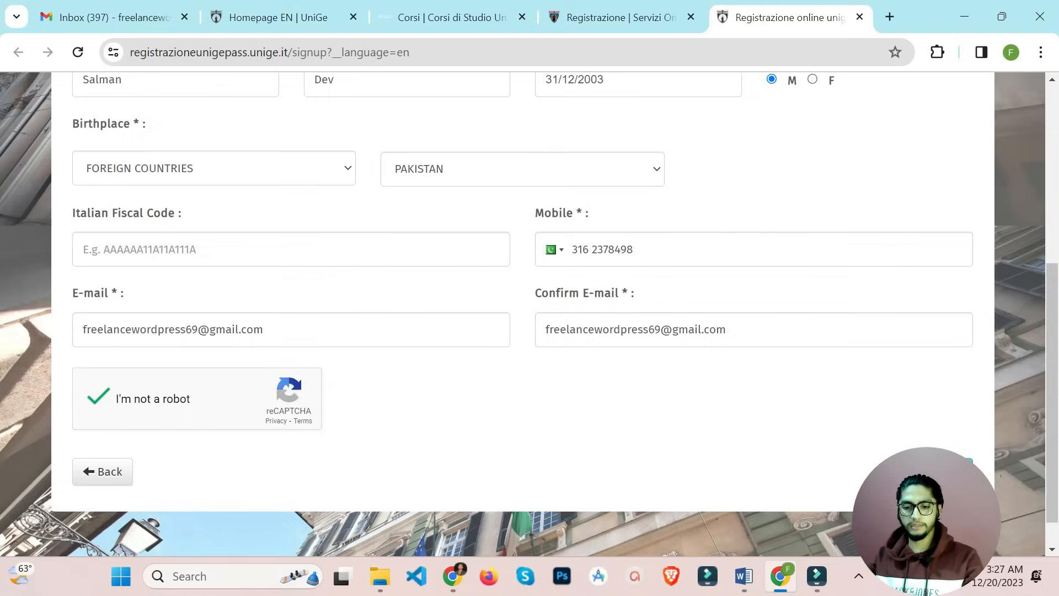
click(943, 434)
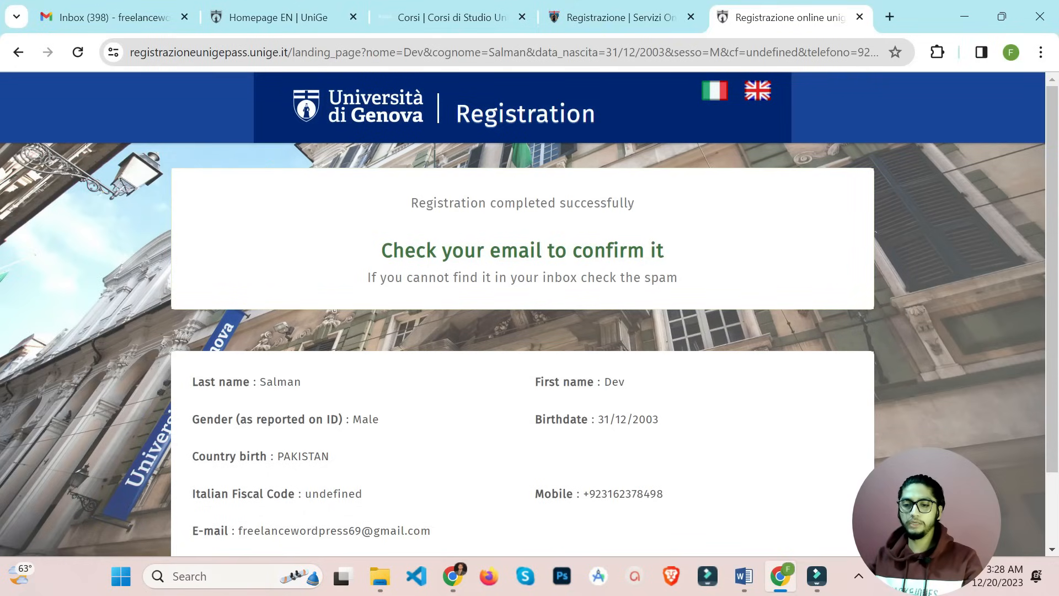
click(115, 17)
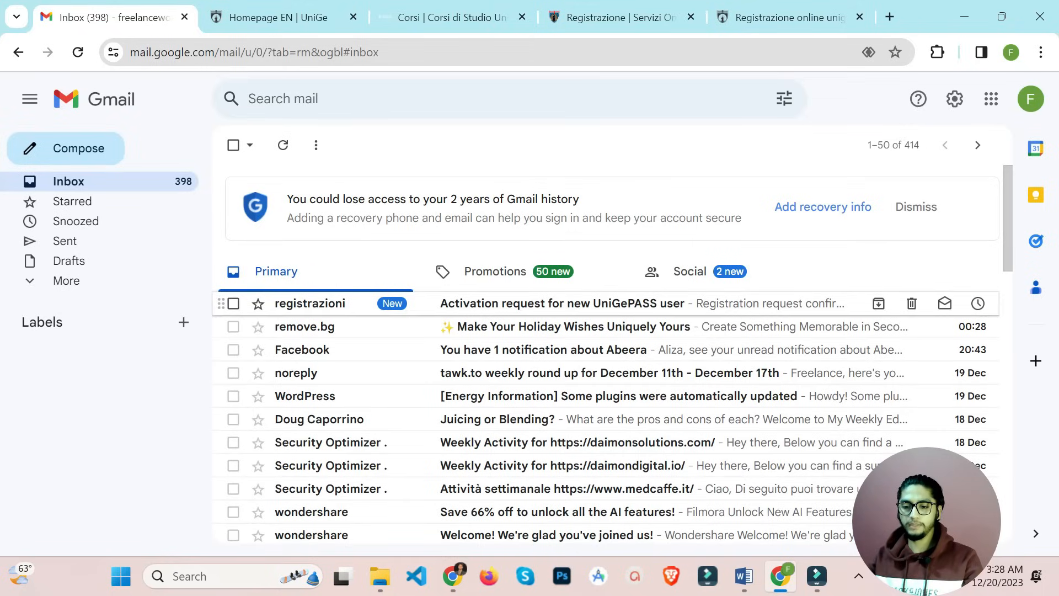
Confirm registration via the activation email, copy the new username, and open the enrollment service
click(552, 304)
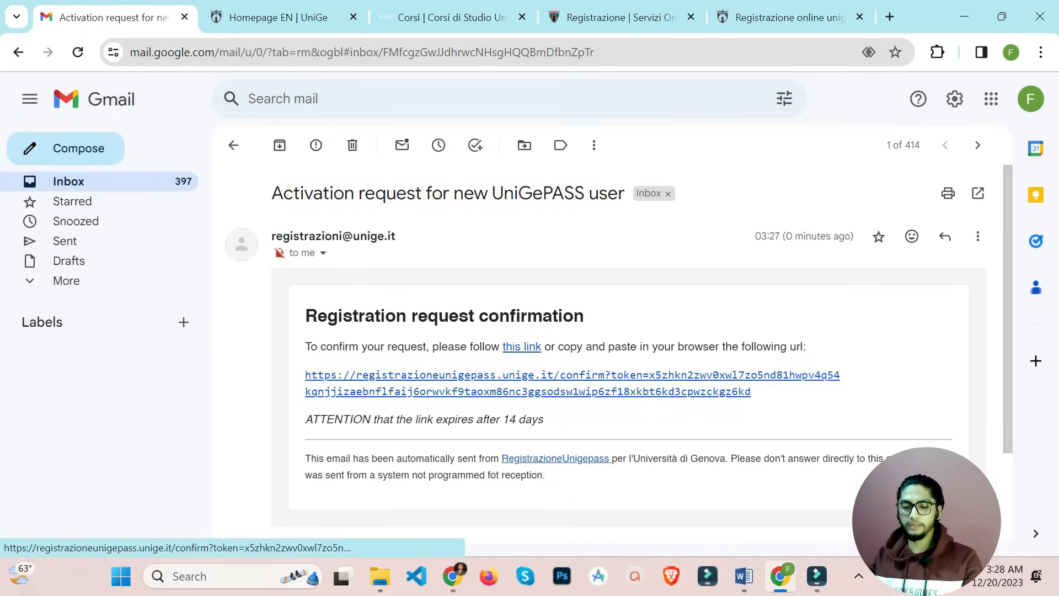
click(552, 375)
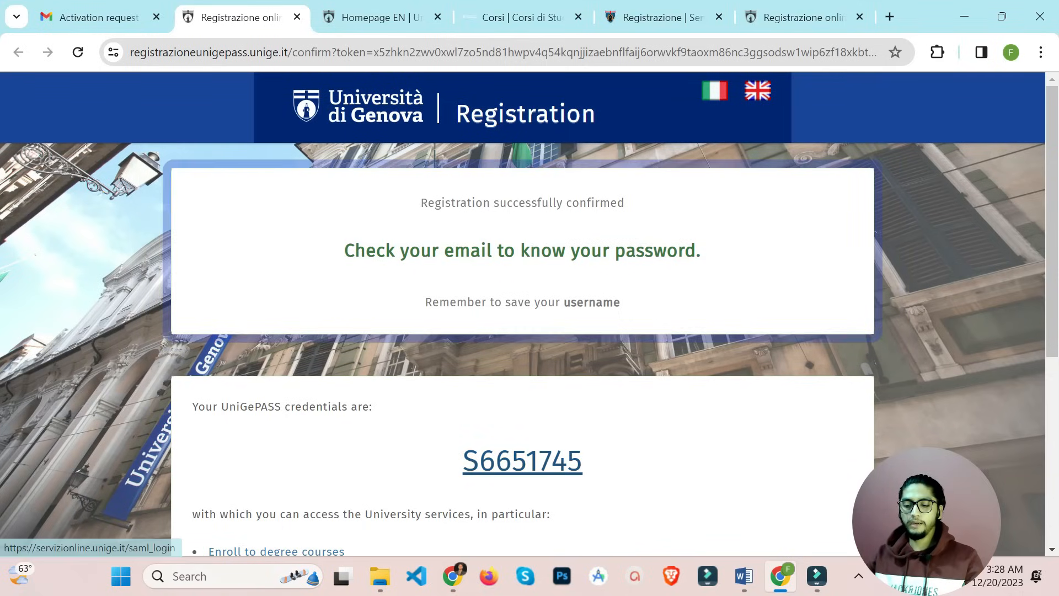
drag(586, 465, 463, 463)
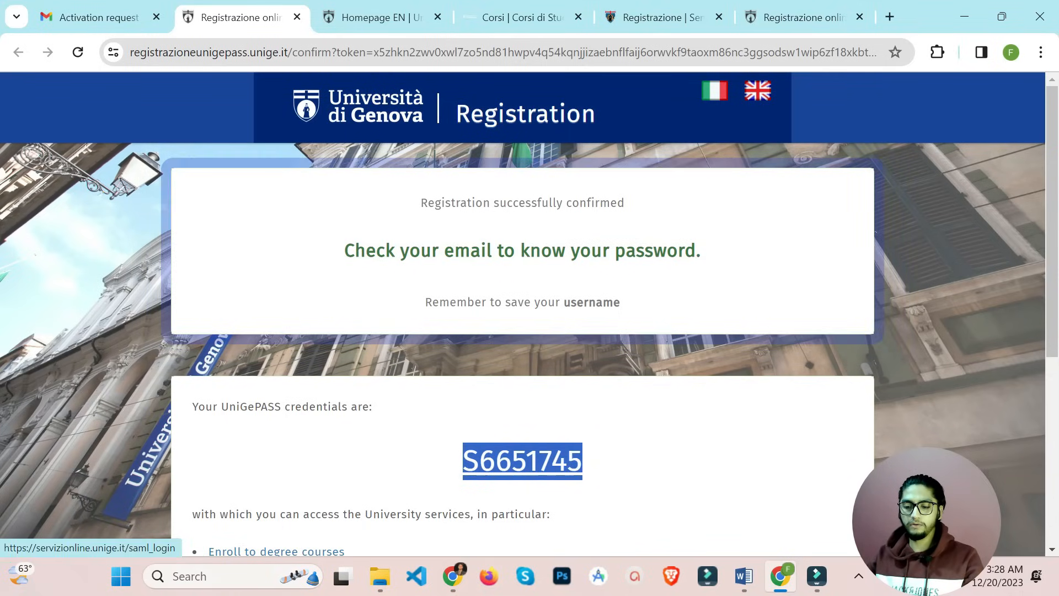
click(522, 461)
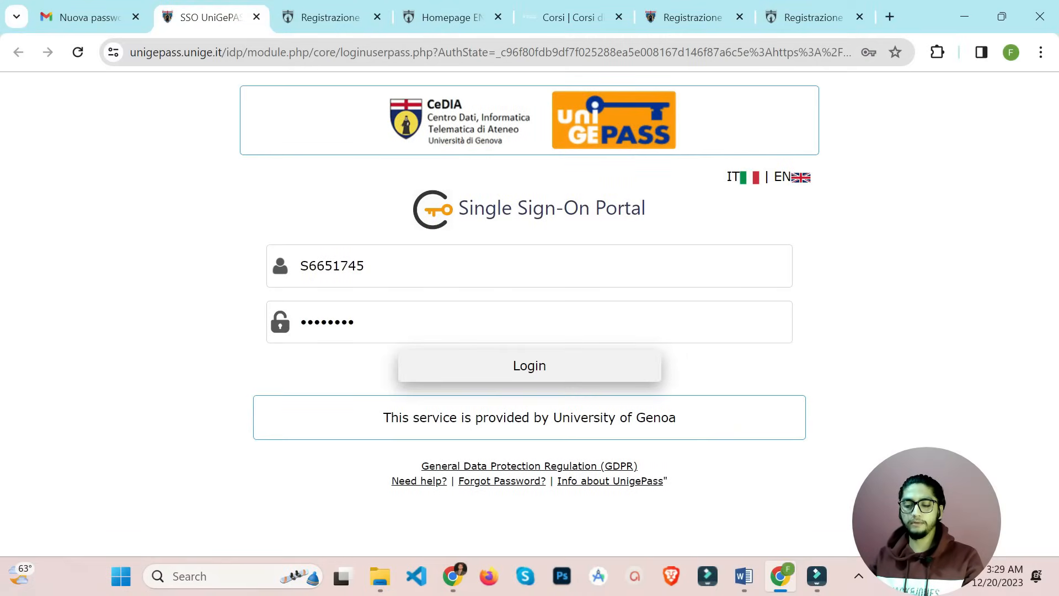
Log in, save the password in Chrome, keep Level at All, and expand Economics
click(529, 365)
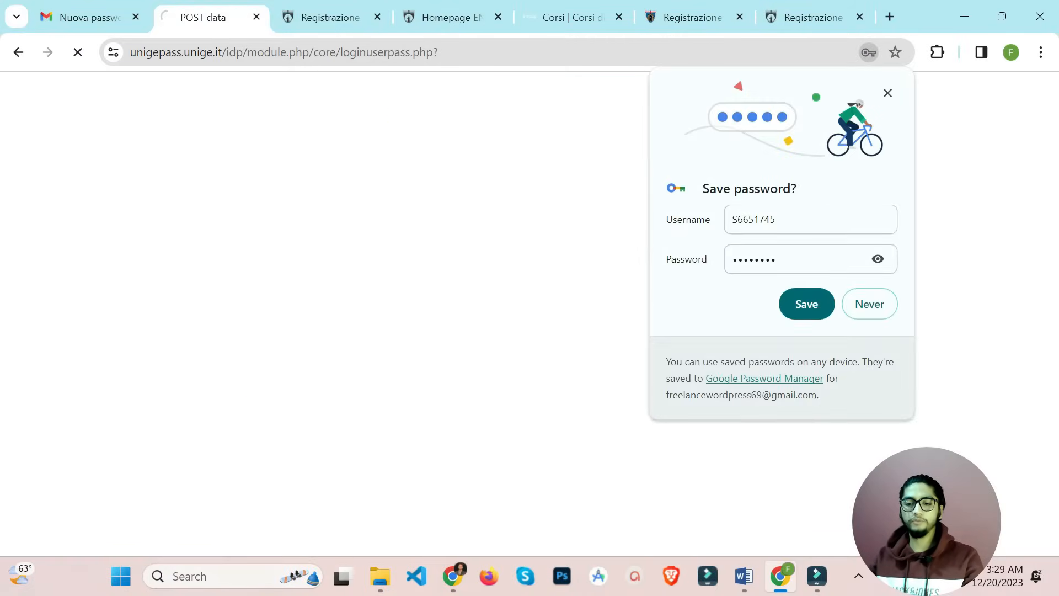
click(807, 304)
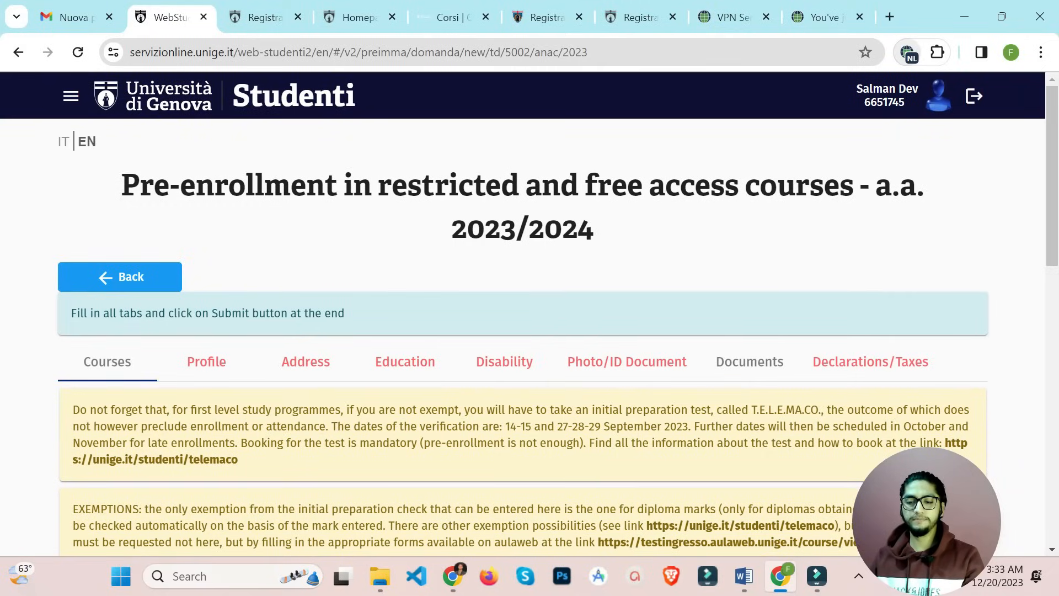
scroll(522, 336, down, 7)
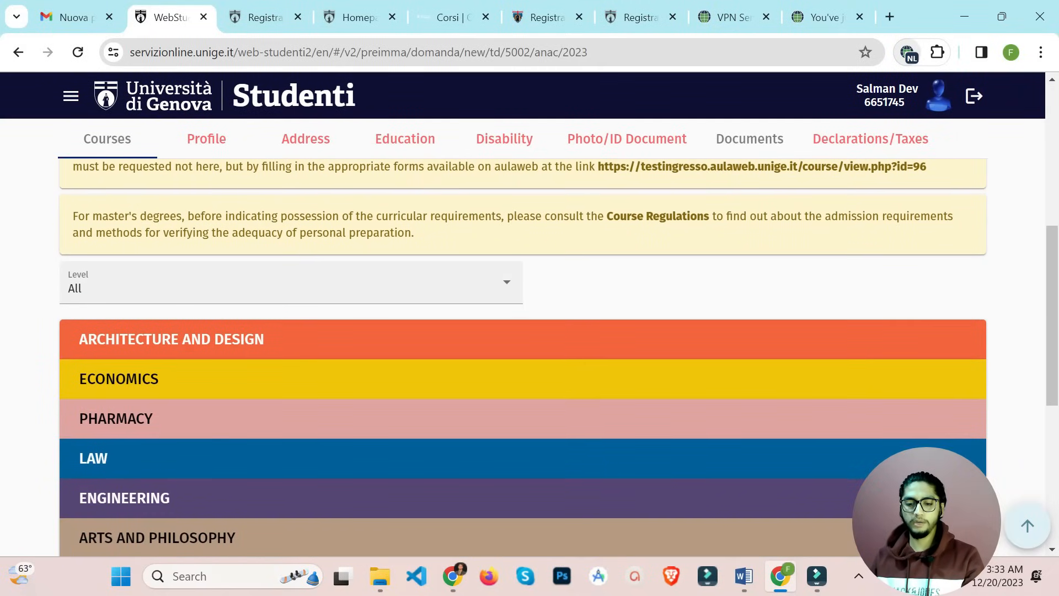
click(291, 282)
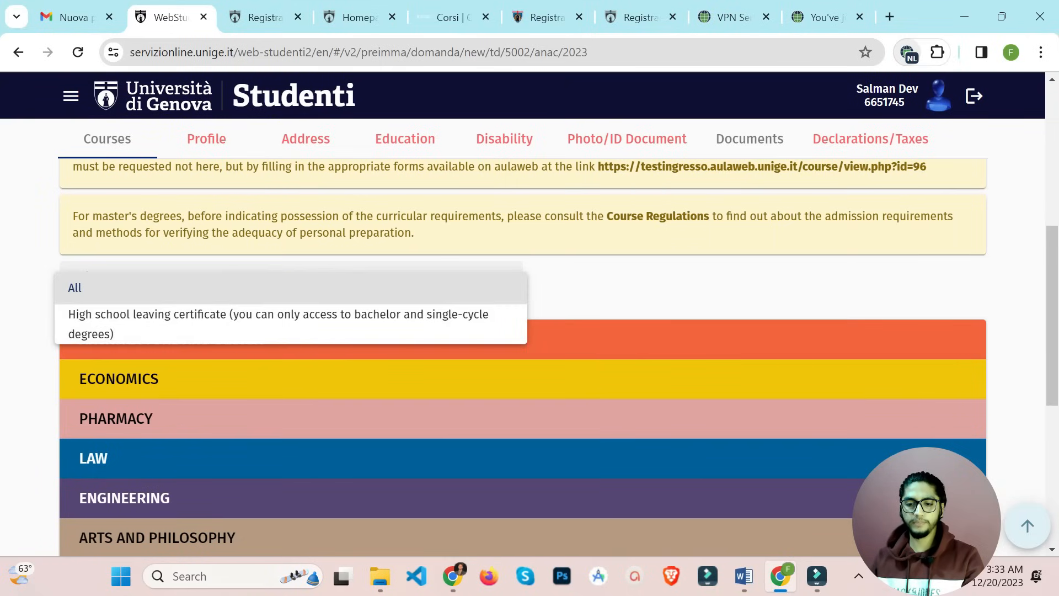
key(Escape)
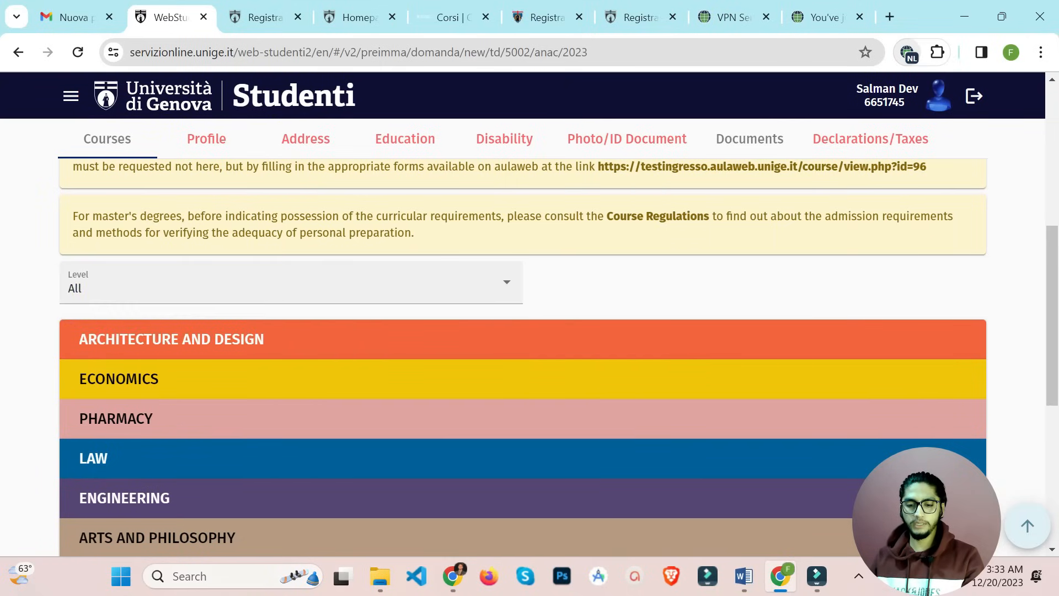
scroll(522, 357, down, 2)
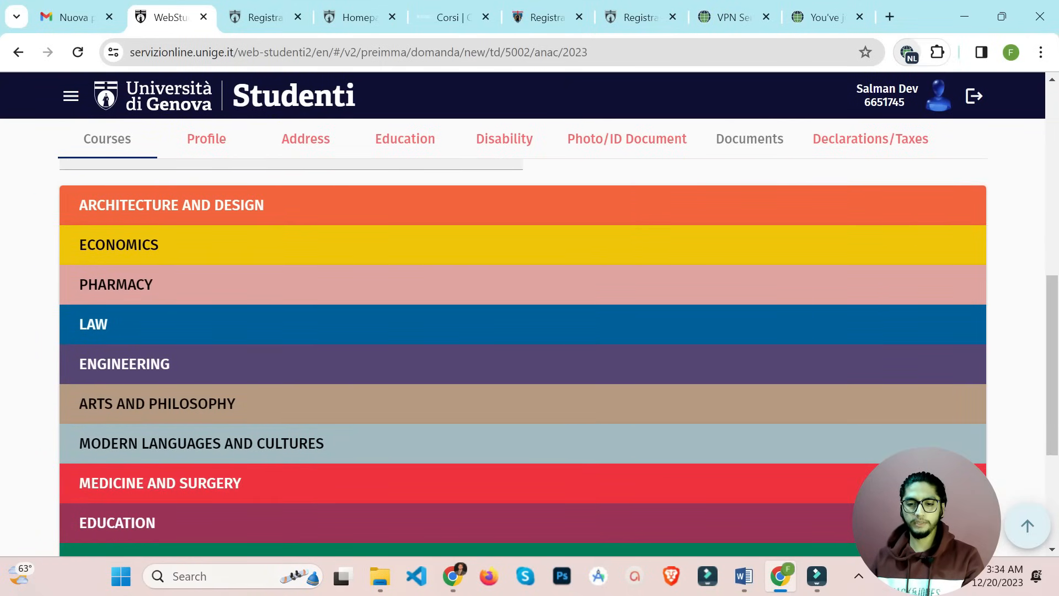
click(523, 245)
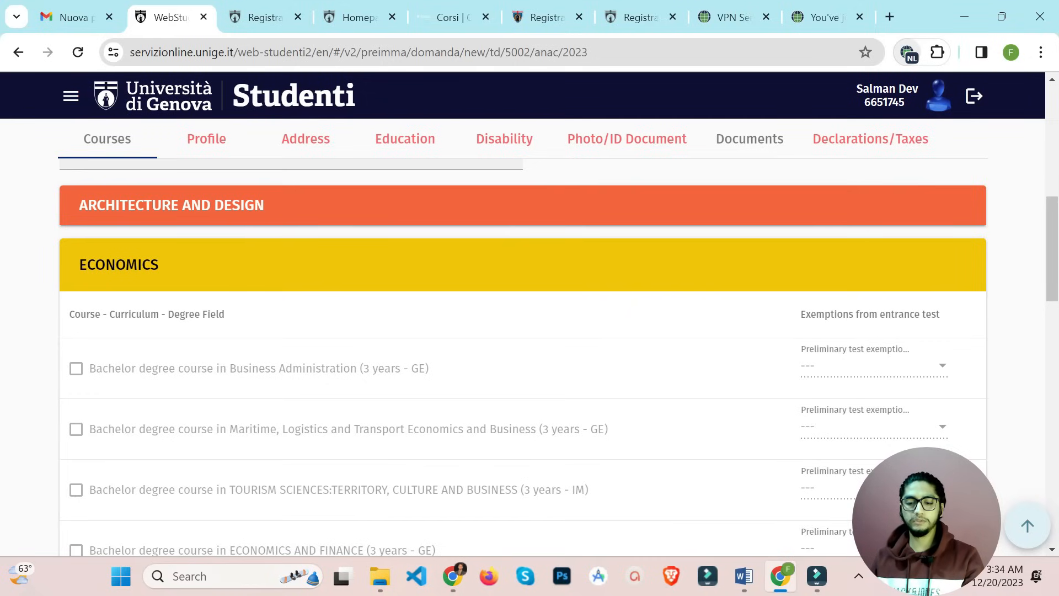
Scroll down the faculty list and expand Engineering to reveal the Computer Engineering master's
scroll(522, 358, down, 2)
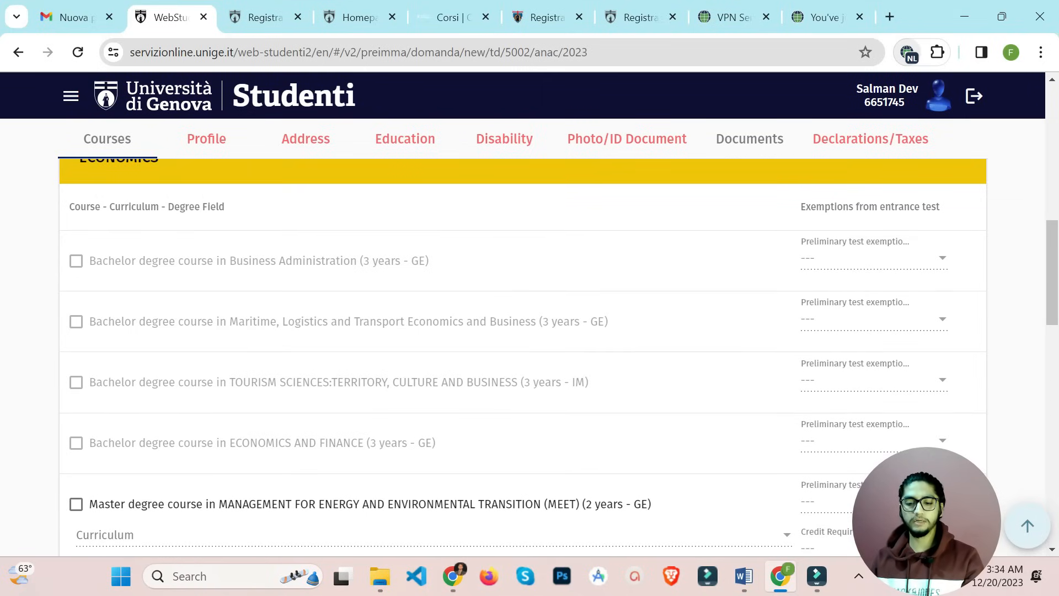
scroll(522, 349, down, 2)
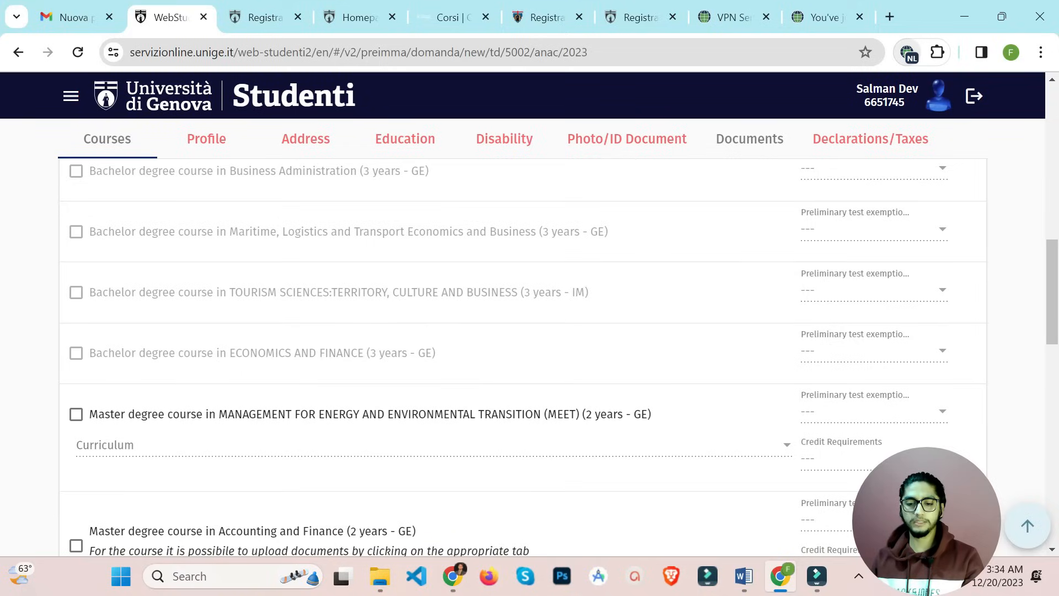
scroll(522, 349, down, 1)
scroll(522, 350, down, 2)
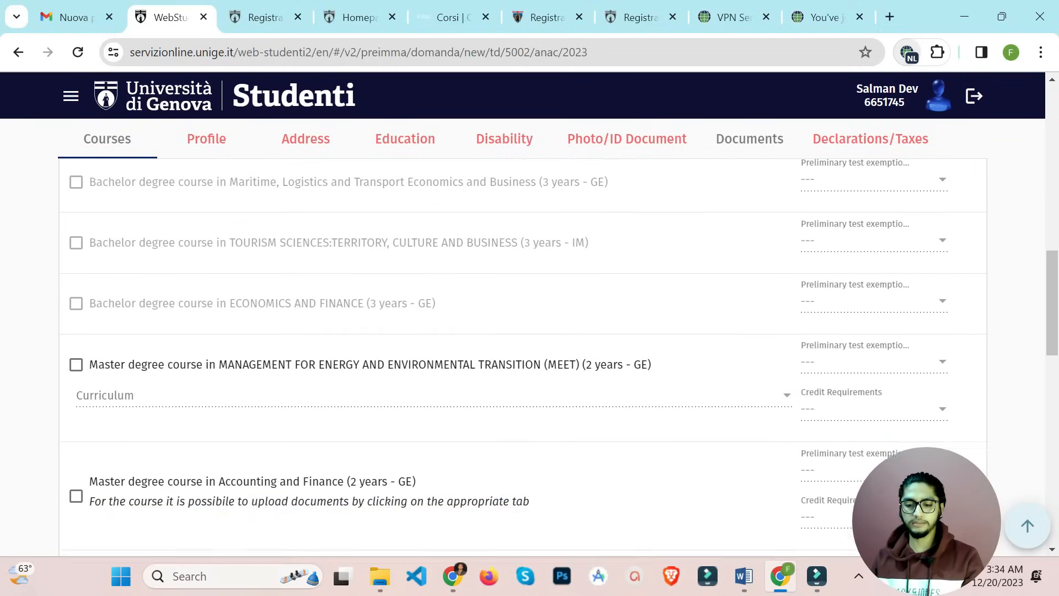
scroll(522, 349, up, 2)
scroll(522, 349, down, 7)
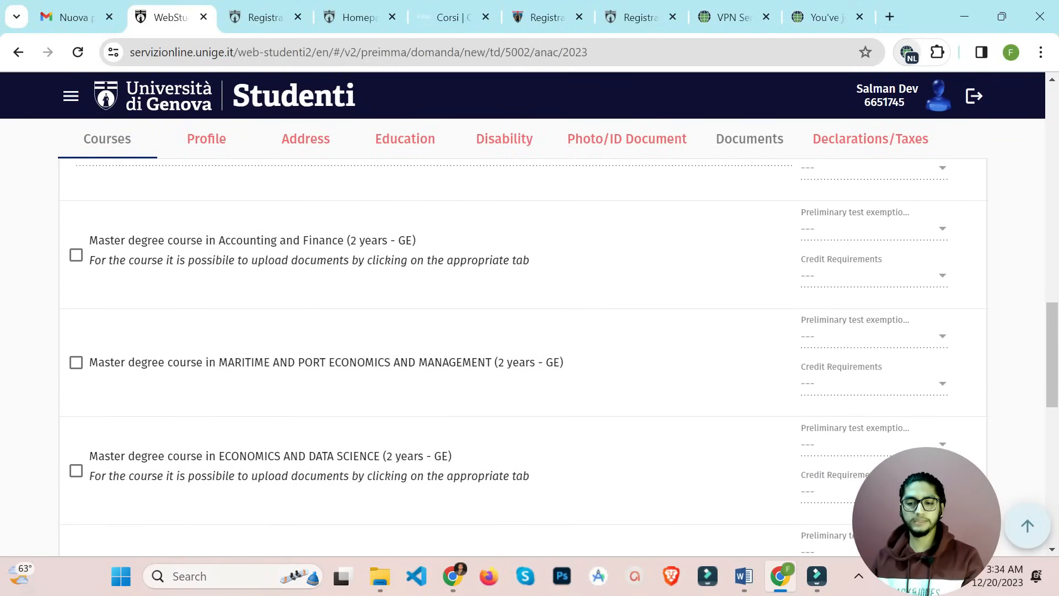
scroll(522, 349, down, 5)
scroll(522, 349, down, 1)
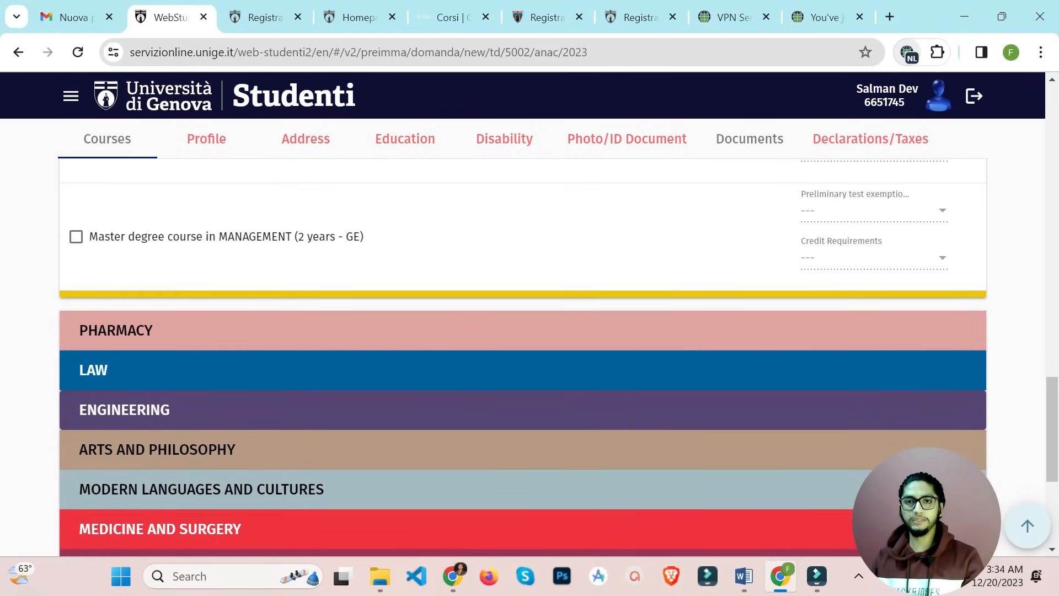
click(522, 410)
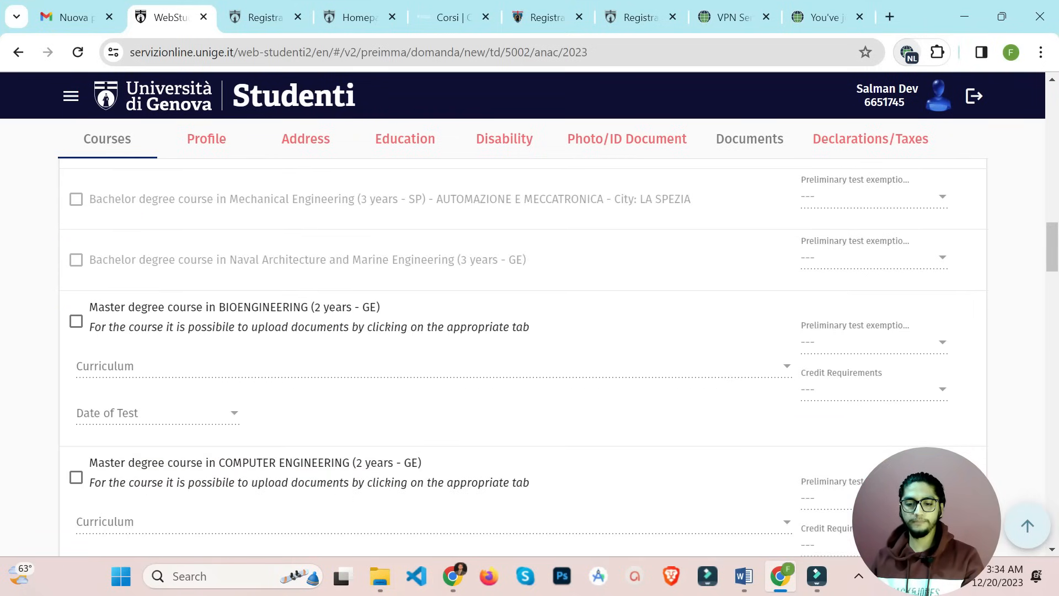
scroll(522, 349, down, 2)
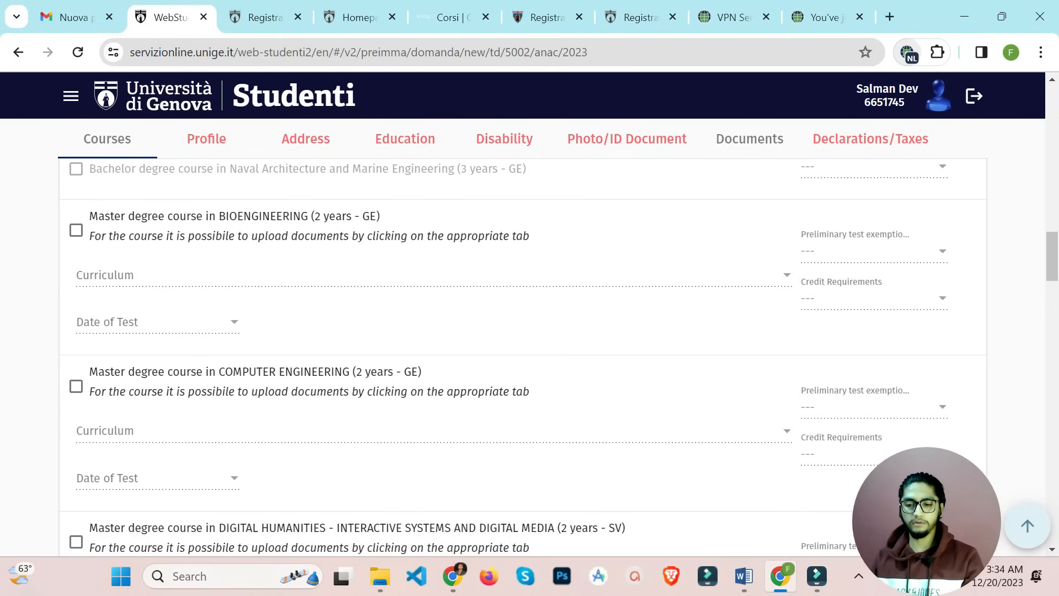
Tick Computer Engineering with the AI and Human-Centered Computing curriculum, test 14/11/2023, No exemption, credits Satisfied
click(76, 386)
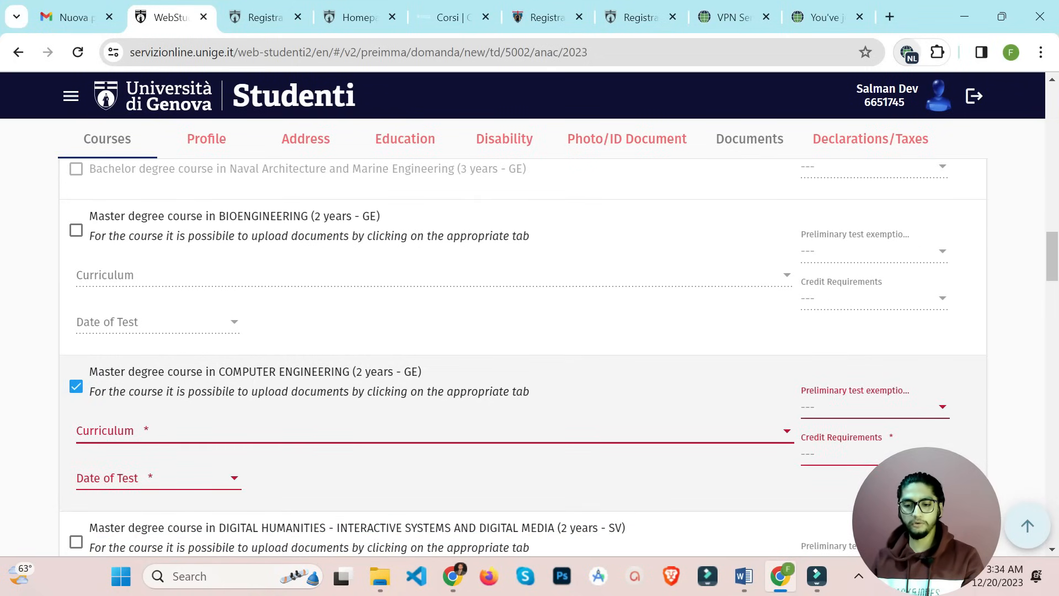
click(435, 431)
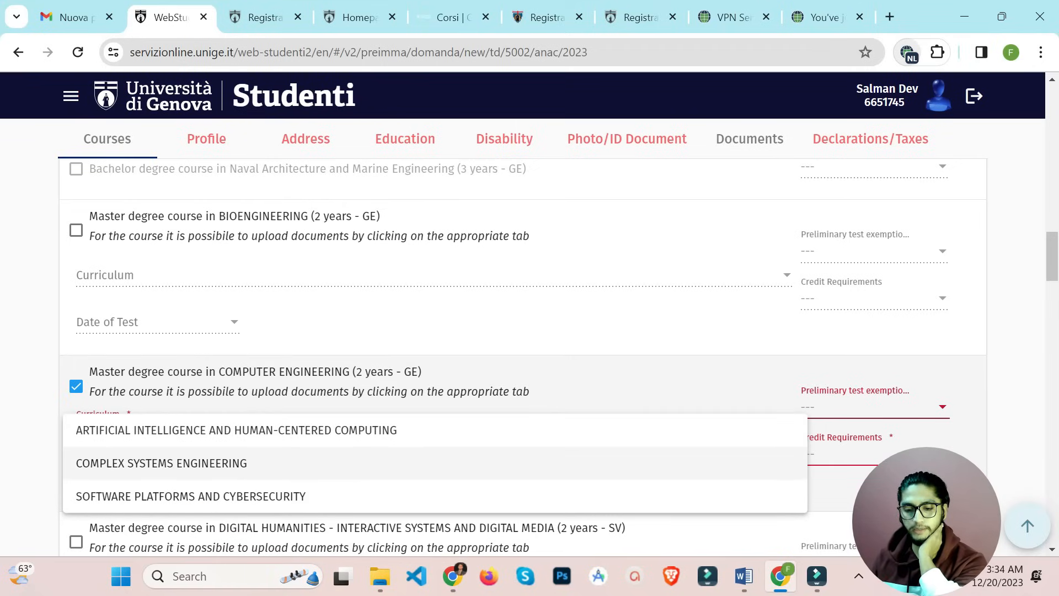
click(291, 430)
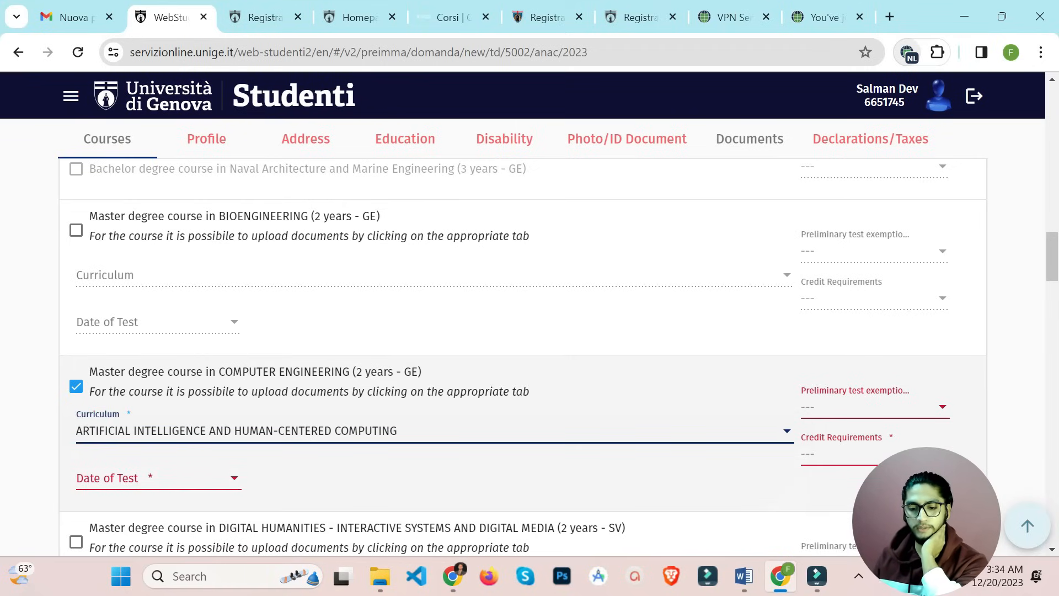
click(159, 478)
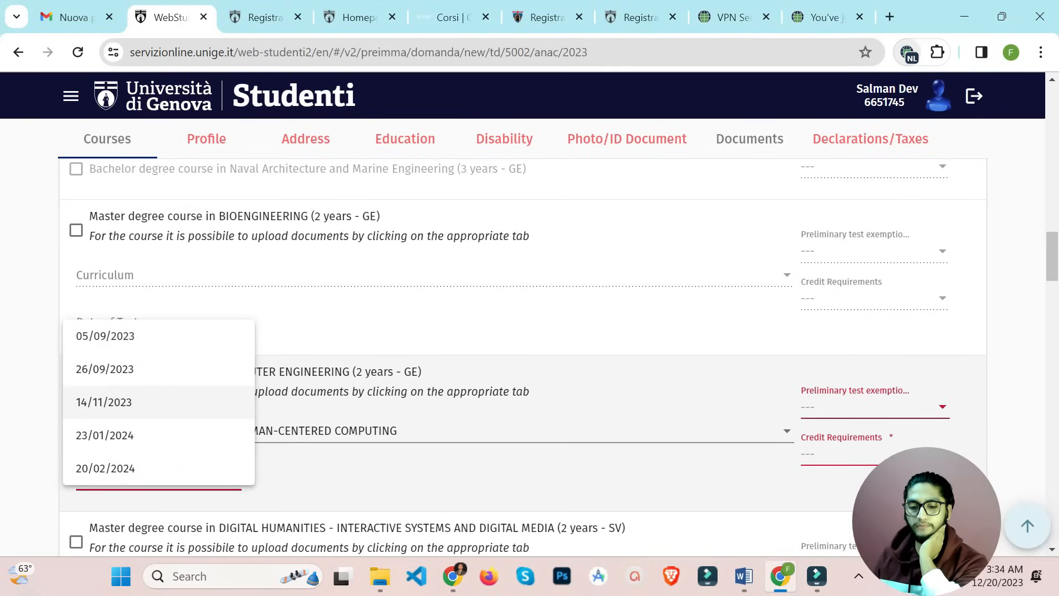
click(159, 403)
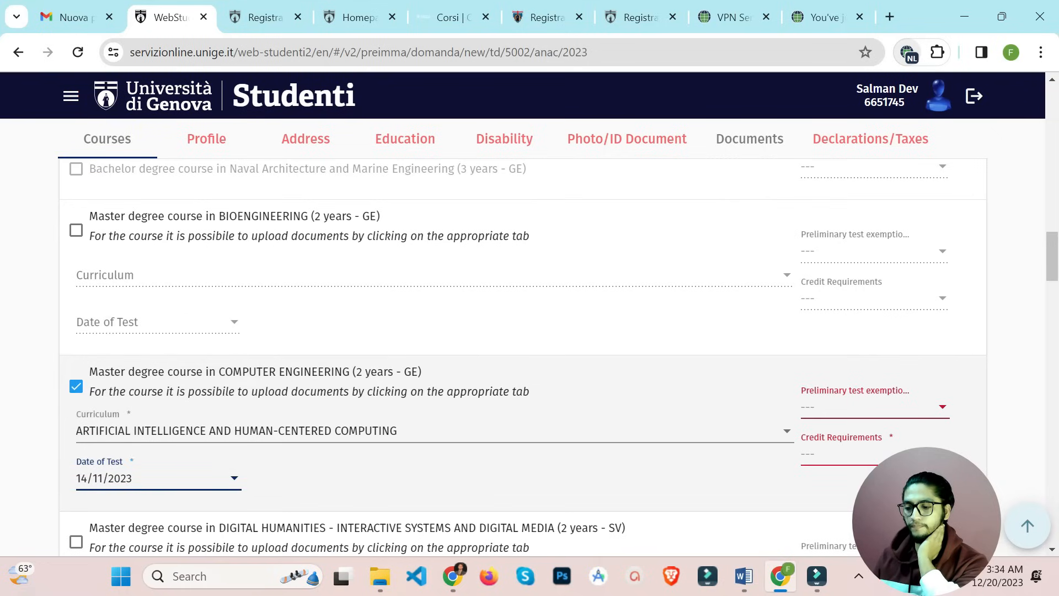
click(875, 407)
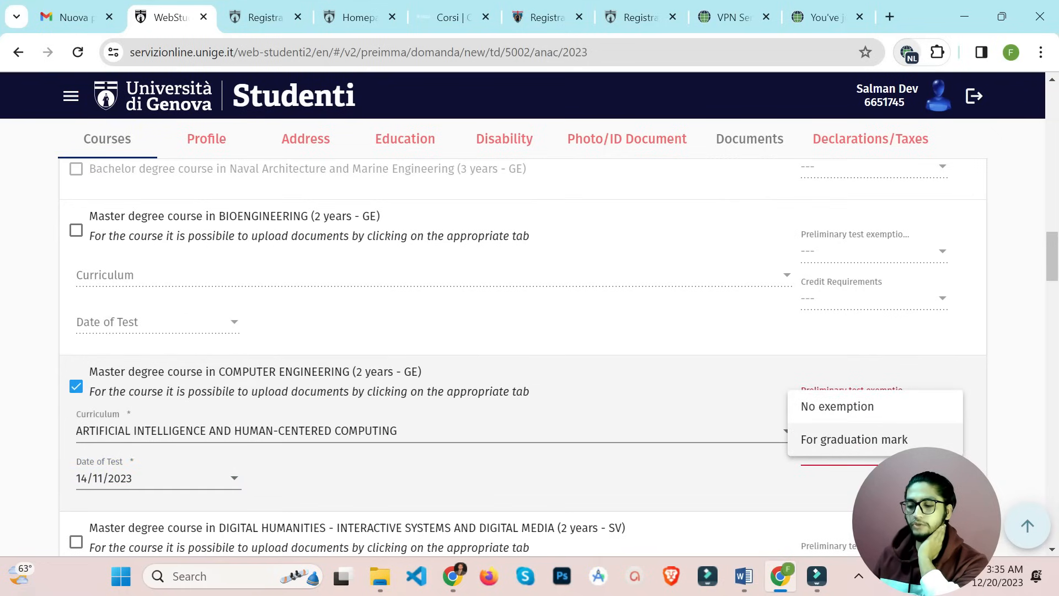
click(872, 409)
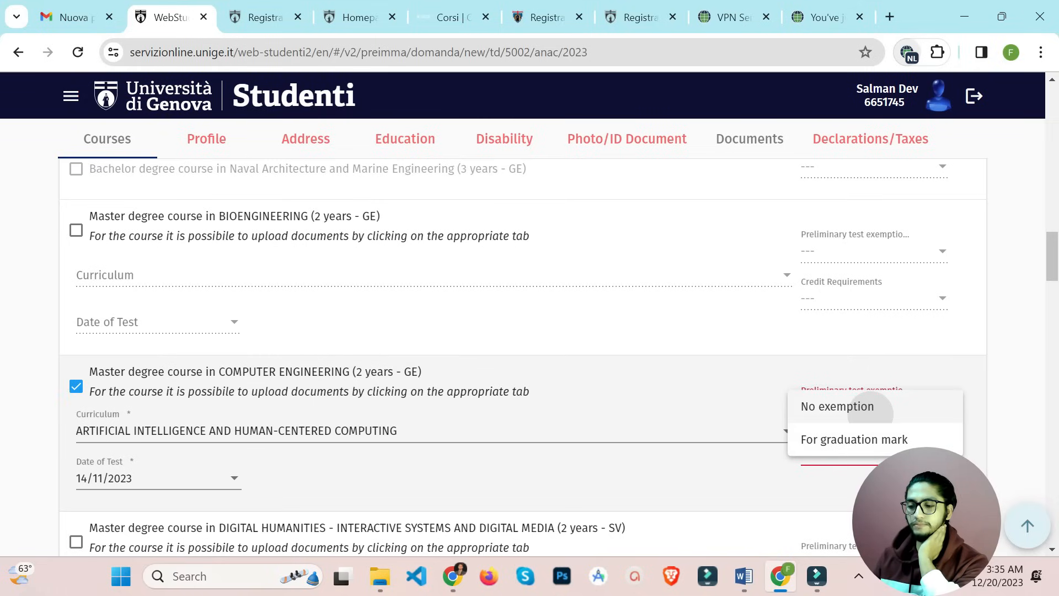
click(875, 455)
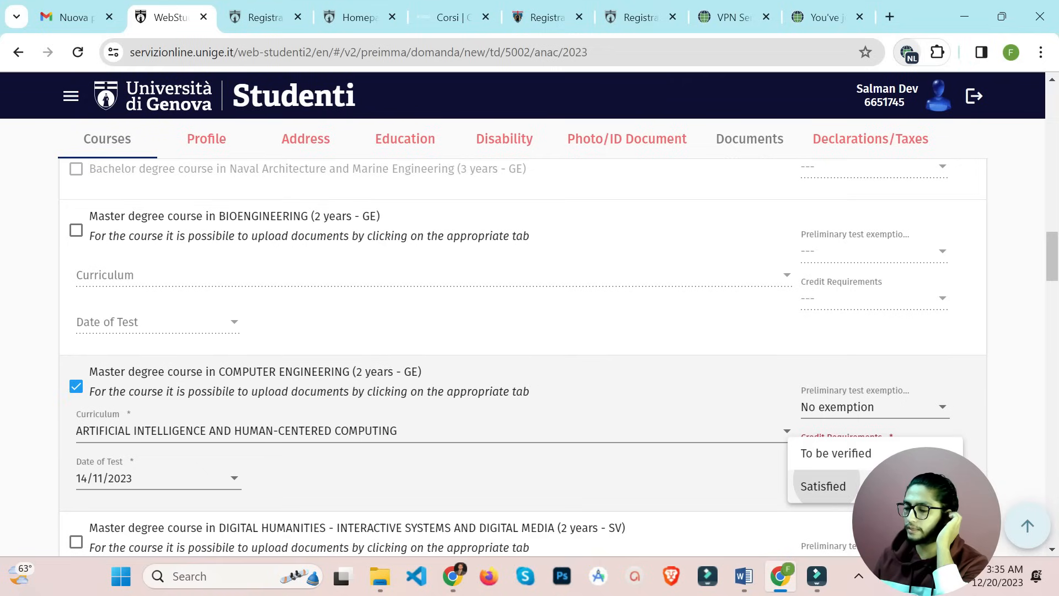
click(874, 487)
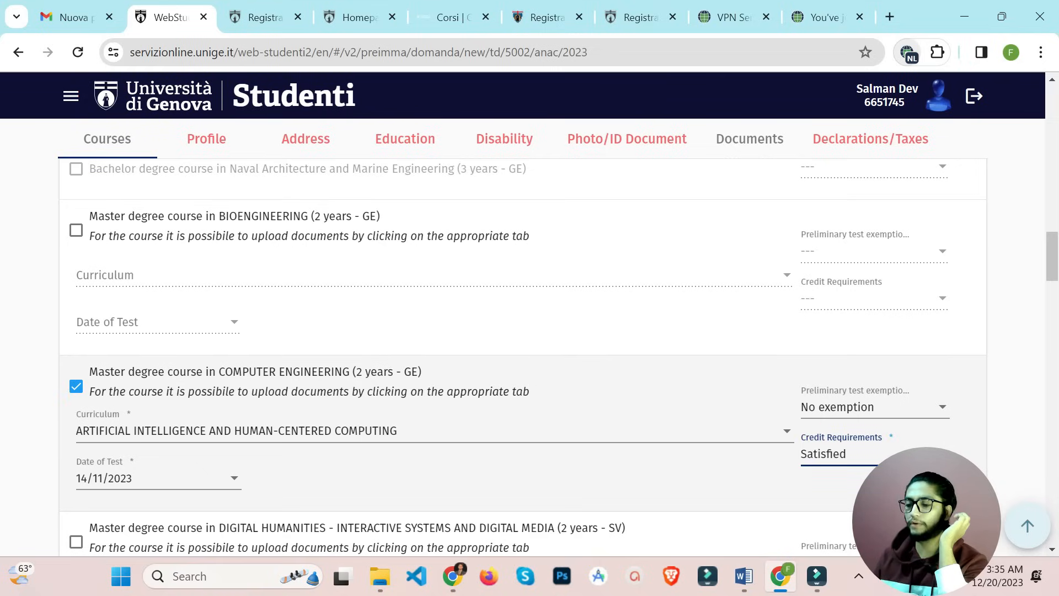
Scroll past Engineering to the Mathematical, Physical and Natural Sciences master's courses like Physics and Mathematics
scroll(523, 359, down, 3)
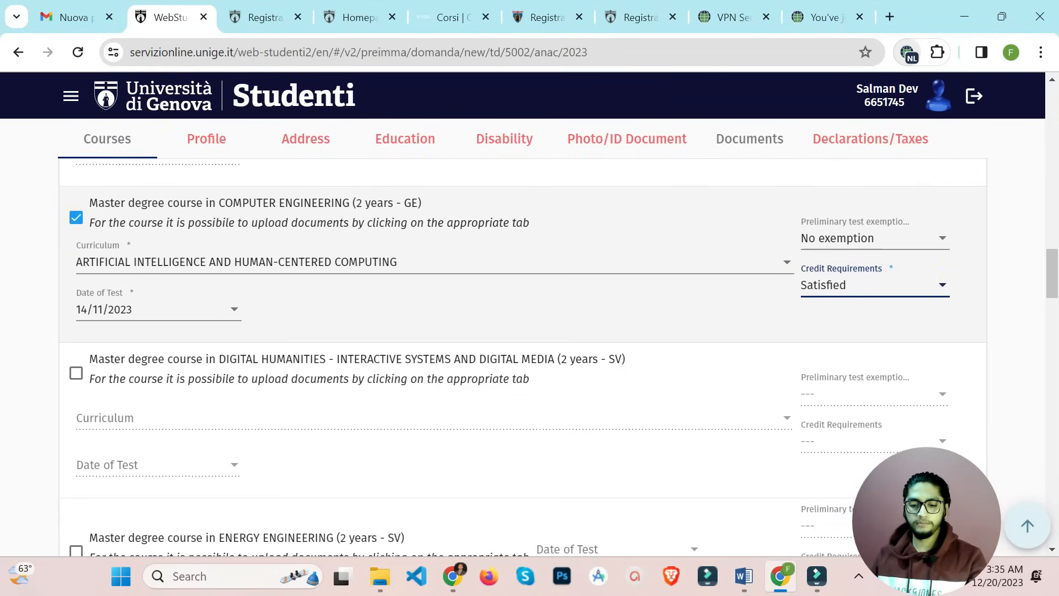
scroll(523, 359, up, 9)
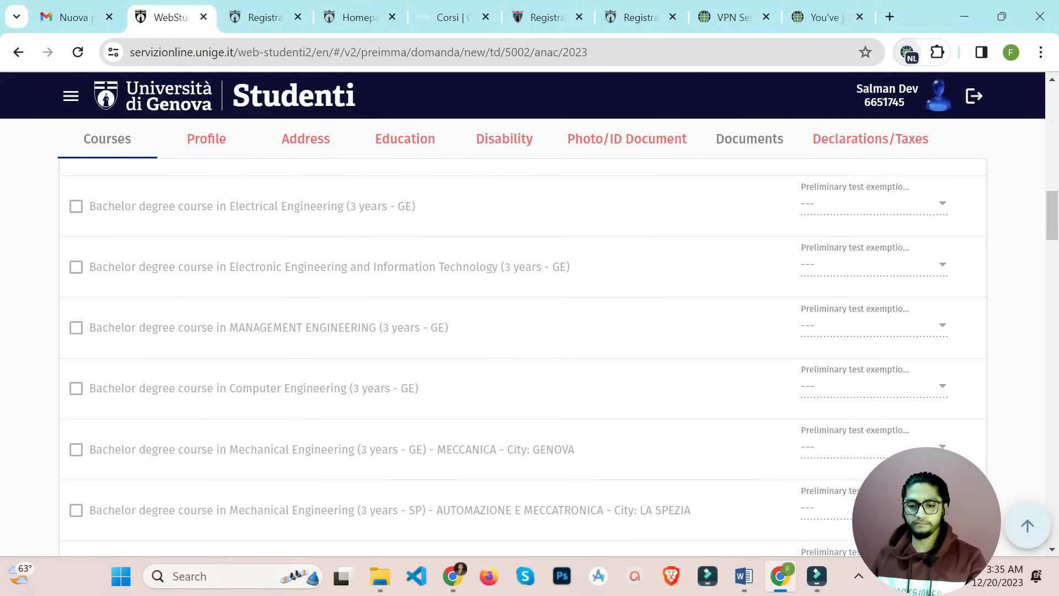
scroll(523, 359, down, 5)
scroll(523, 359, down, 2)
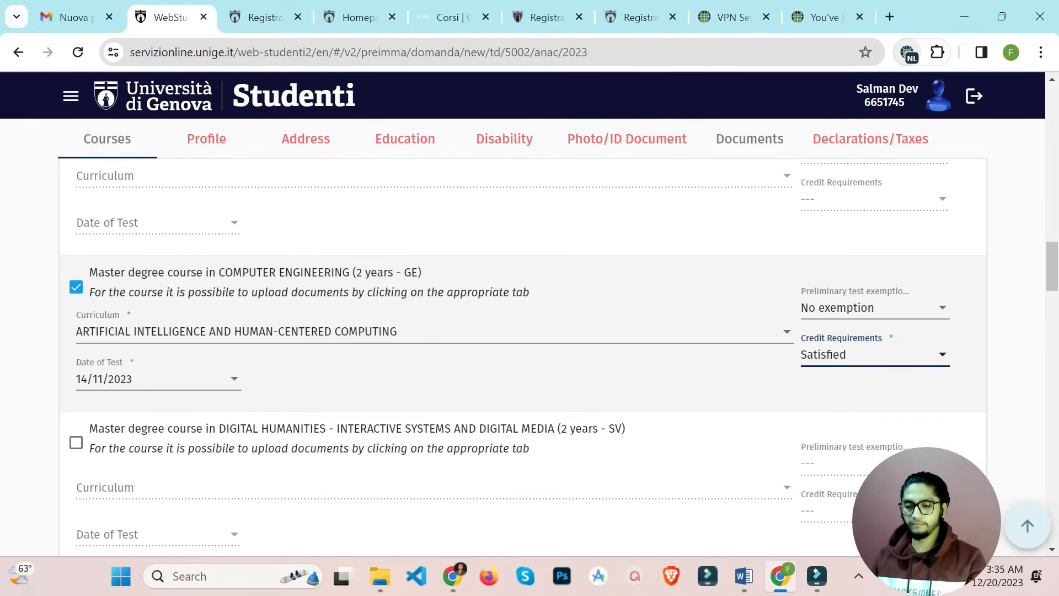
scroll(523, 359, down, 1)
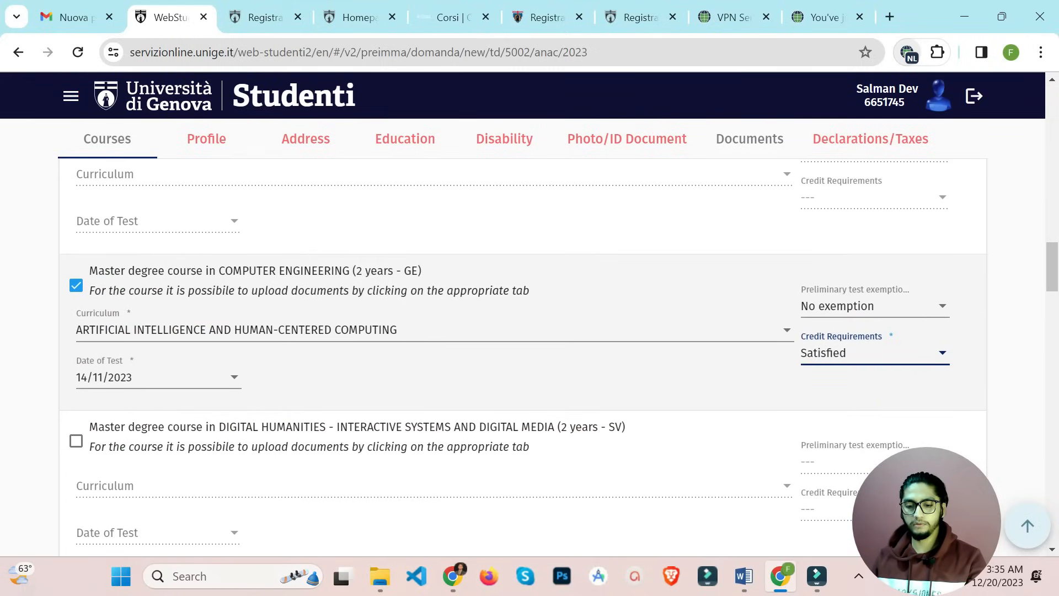
scroll(523, 359, down, 4)
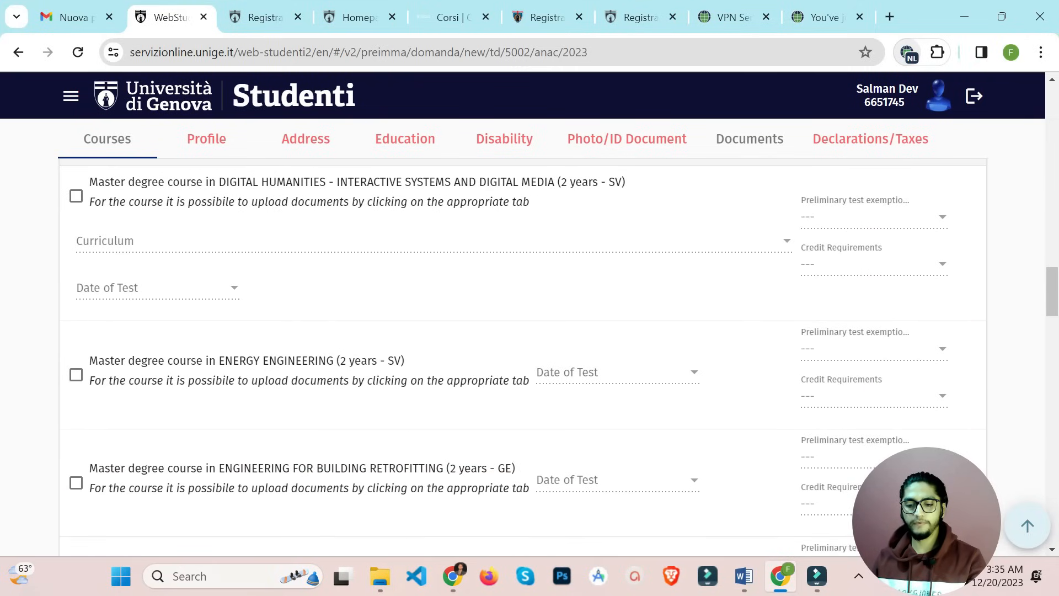
scroll(523, 359, down, 2)
scroll(523, 358, down, 20)
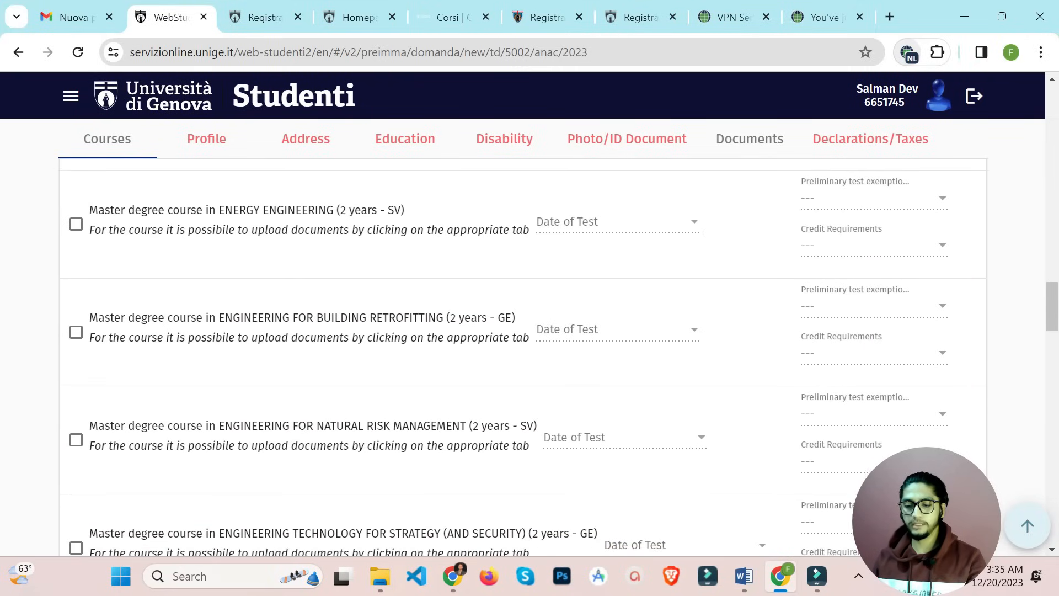
scroll(524, 359, down, 15)
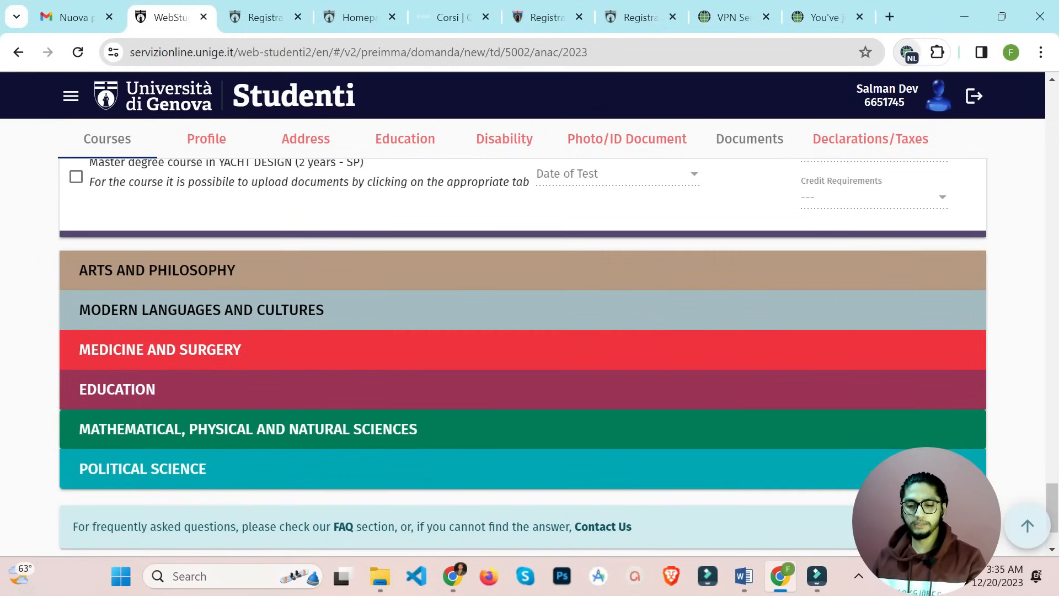
scroll(523, 359, down, 2)
scroll(524, 358, up, 7)
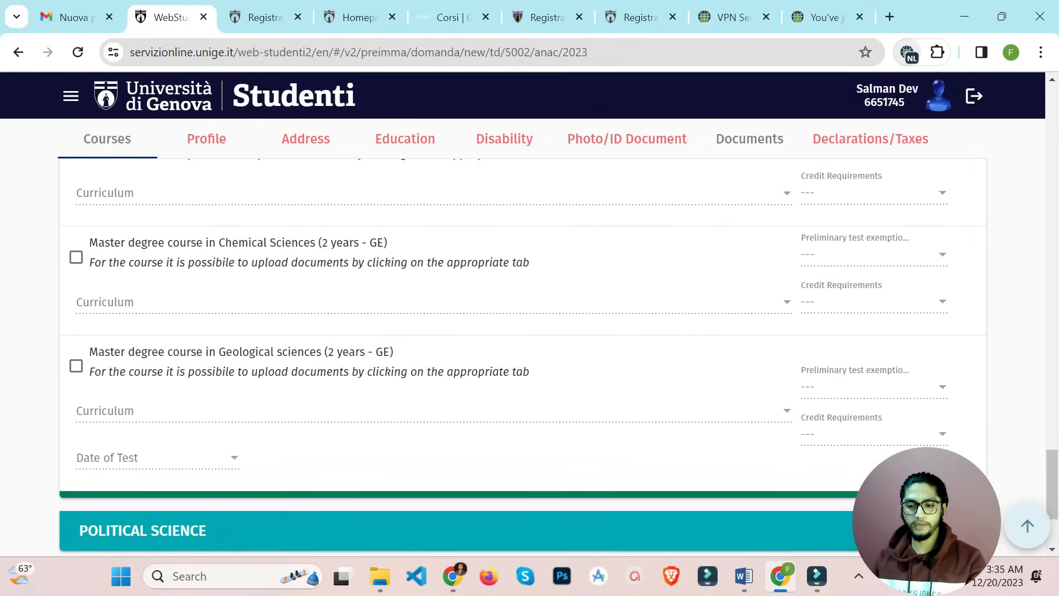
scroll(522, 357, up, 6)
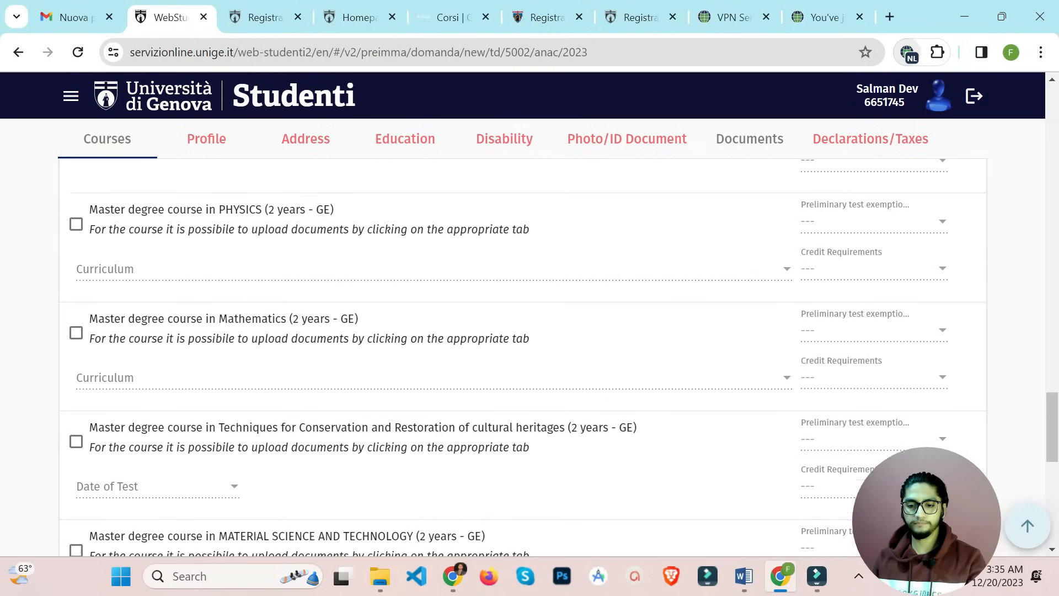
Select the Computer Science master's with the Software Security & Engineering - Software Engineering curriculum, No exemption, credits Satisfied
click(76, 414)
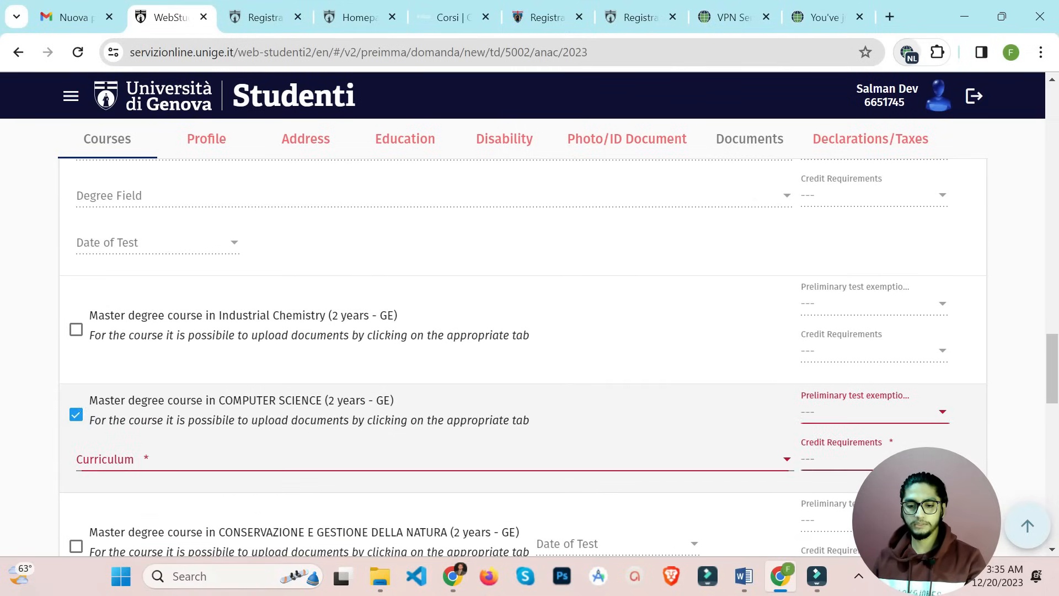
click(331, 461)
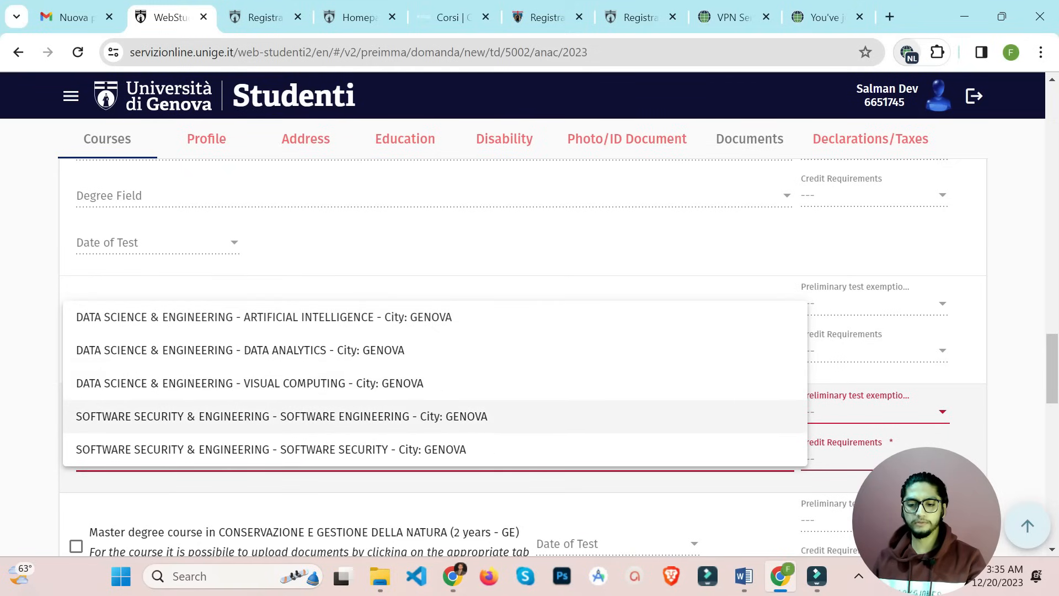
click(287, 416)
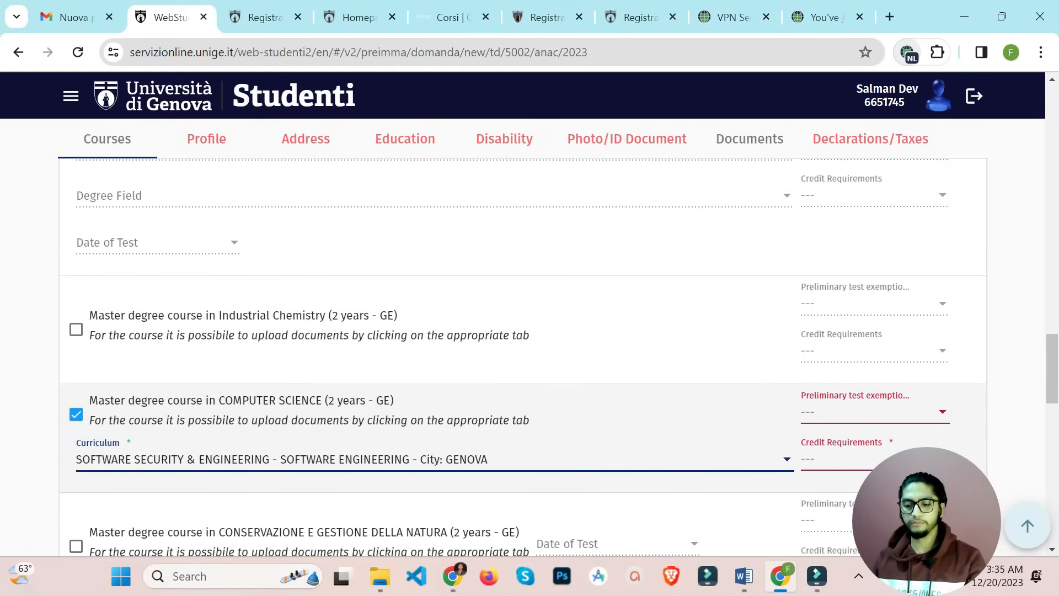
click(875, 411)
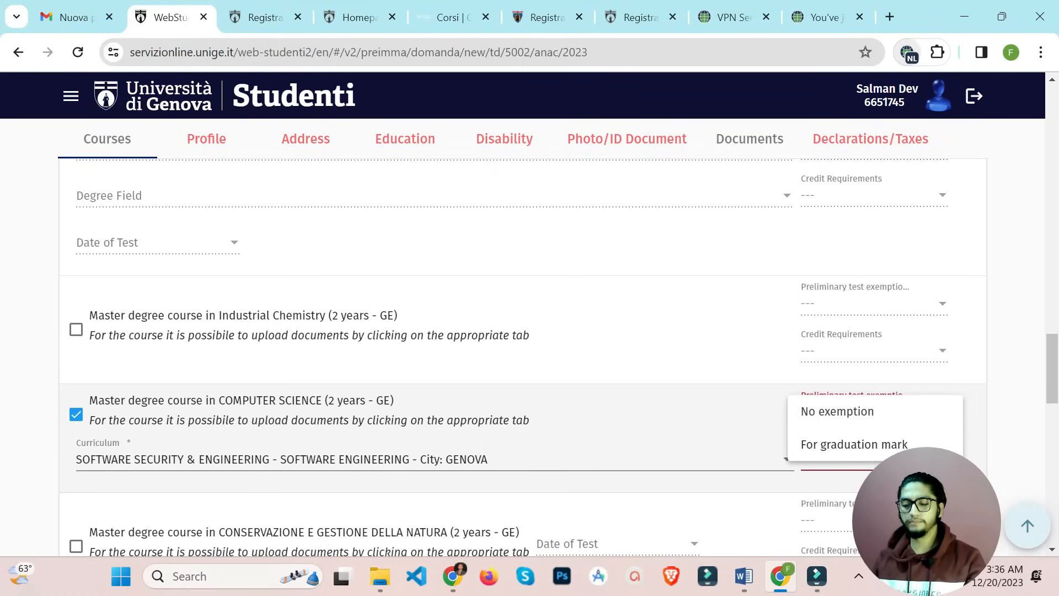
click(854, 444)
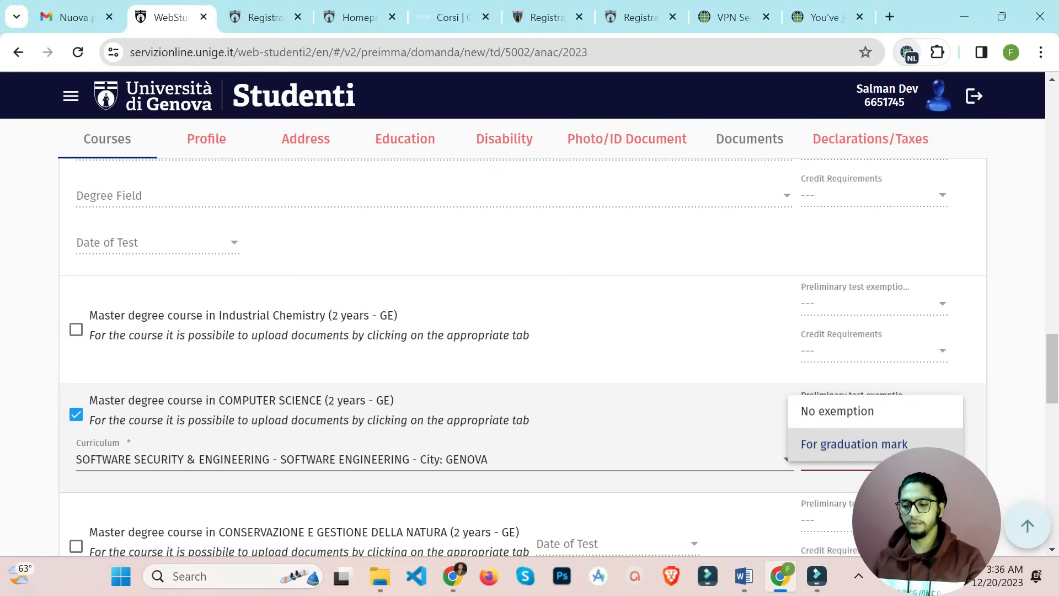
click(861, 412)
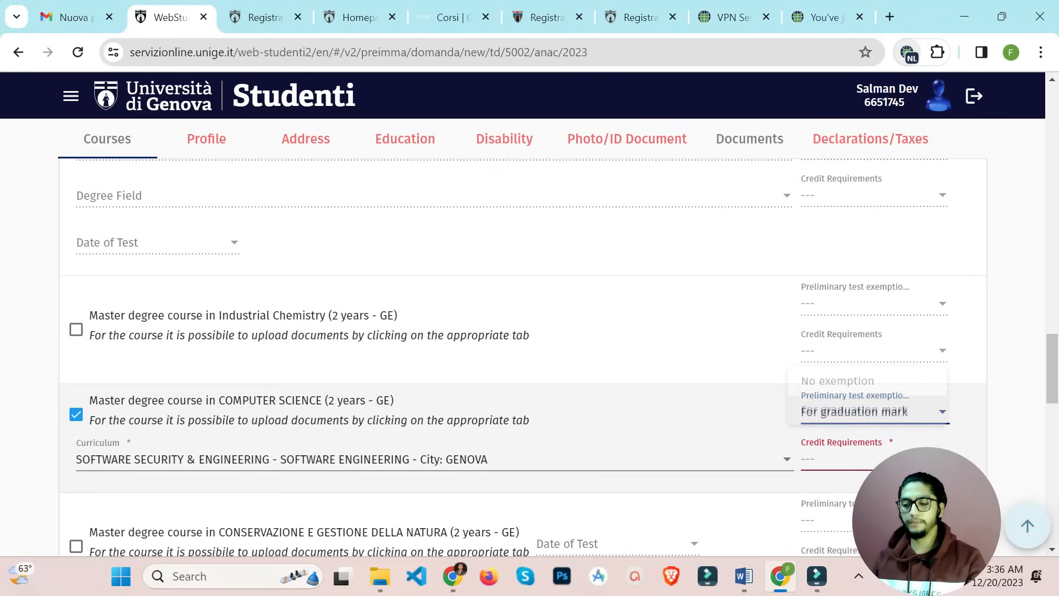
click(849, 376)
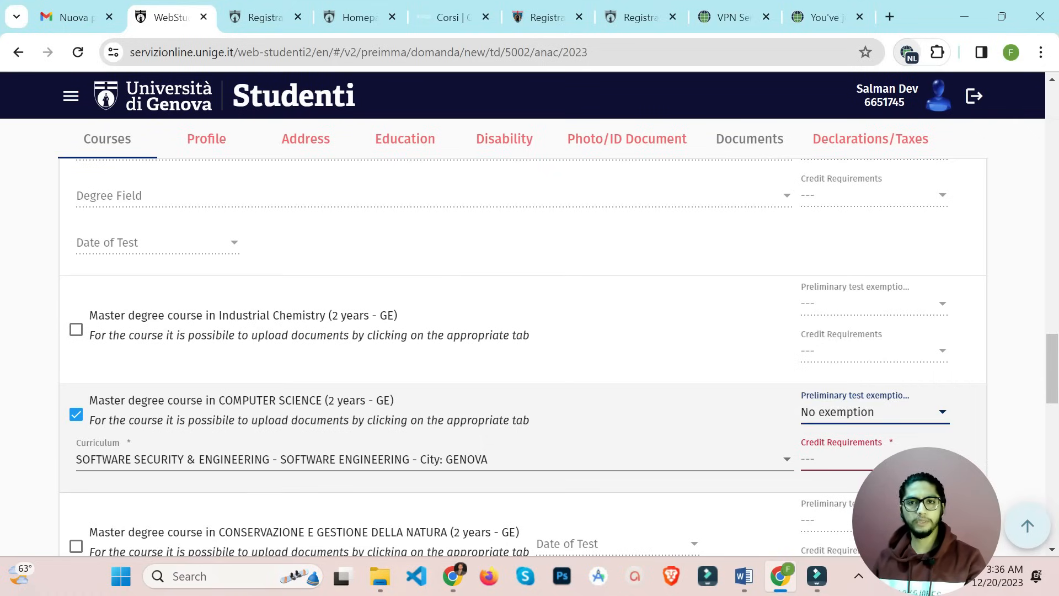
click(883, 459)
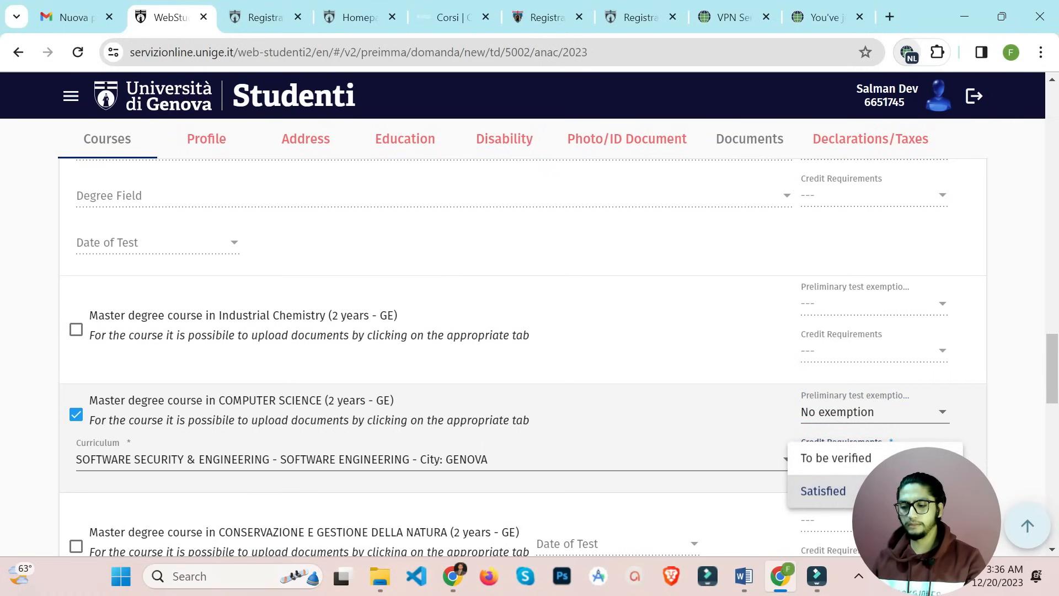
click(882, 491)
Expand the PHARMACY faculty to show its single-cycle master's courses
scroll(523, 353, up, 15)
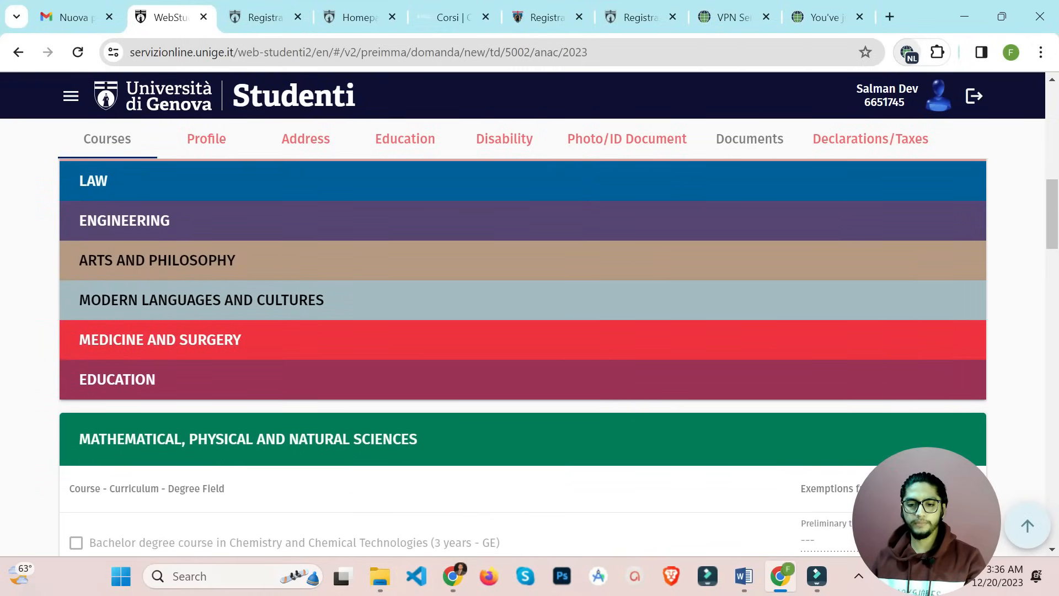
scroll(523, 353, up, 4)
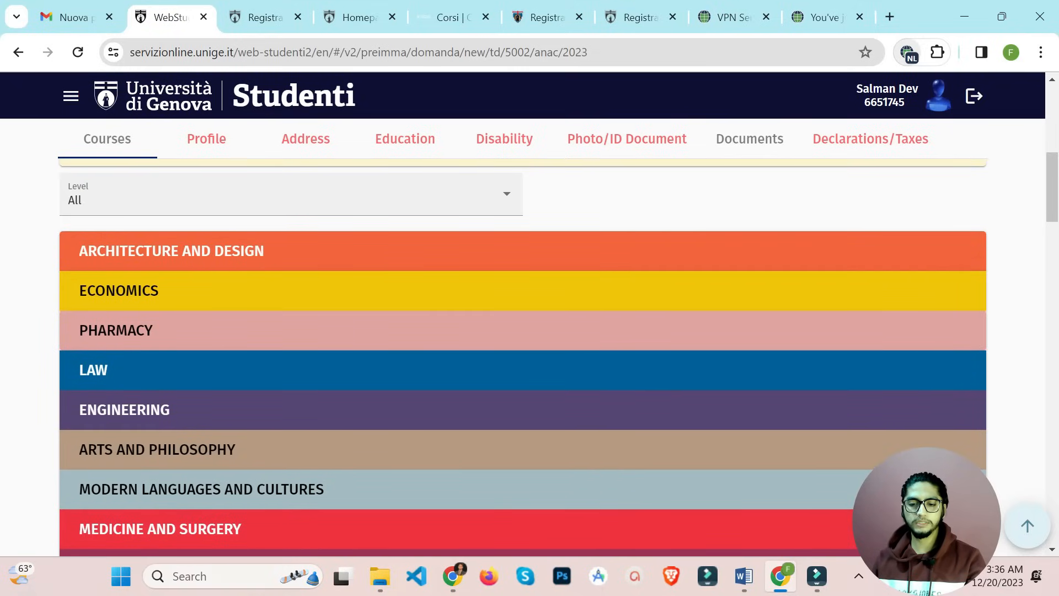
click(523, 331)
scroll(523, 353, down, 4)
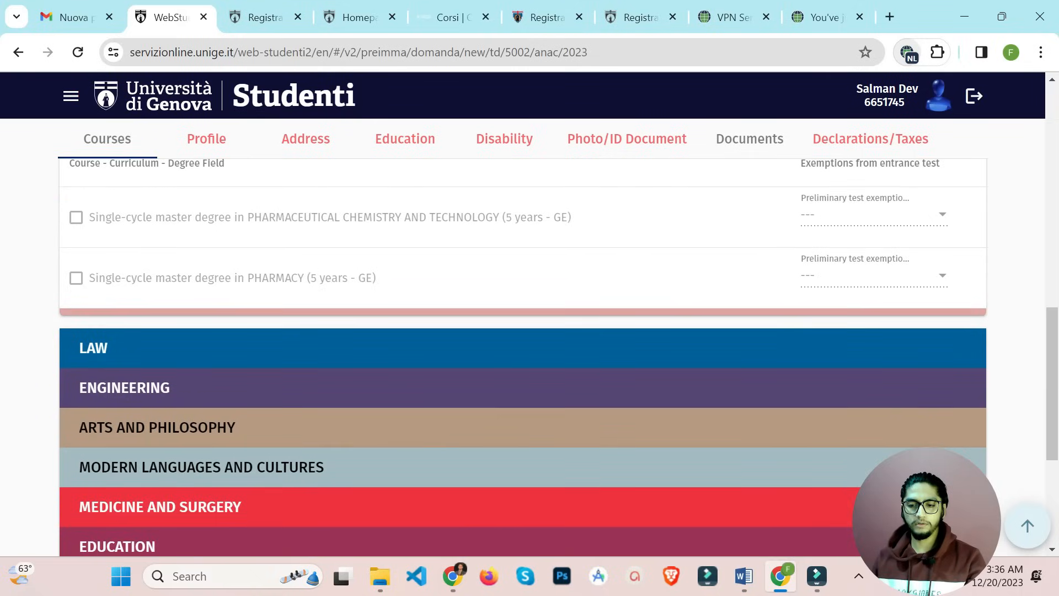
scroll(523, 353, up, 2)
Under LAW, tick Social Welfare and Social Policy with No exemption and credit requirements Satisfied
scroll(524, 353, down, 2)
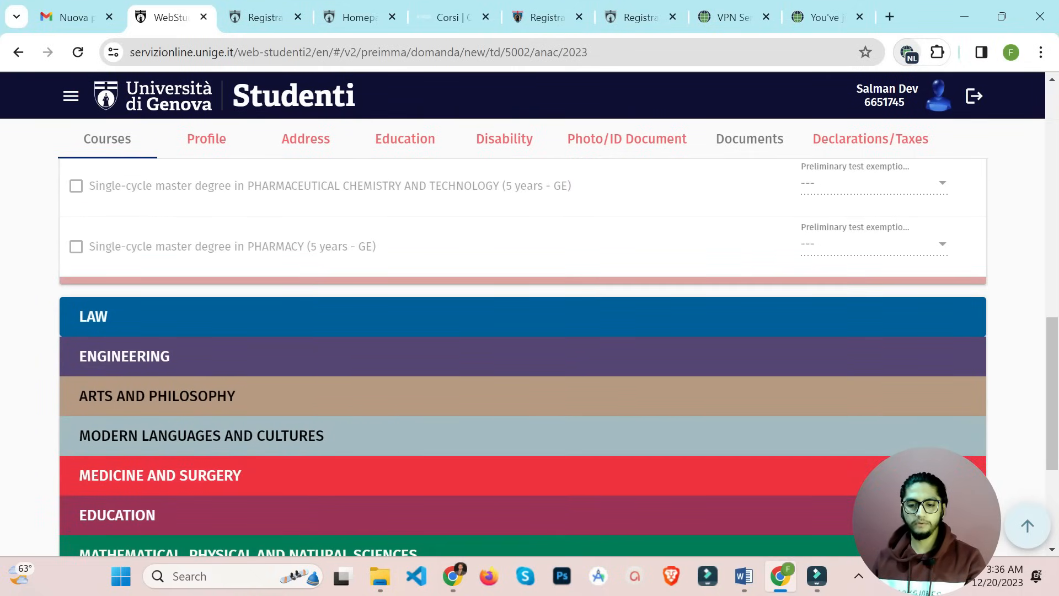
click(523, 317)
scroll(523, 354, down, 5)
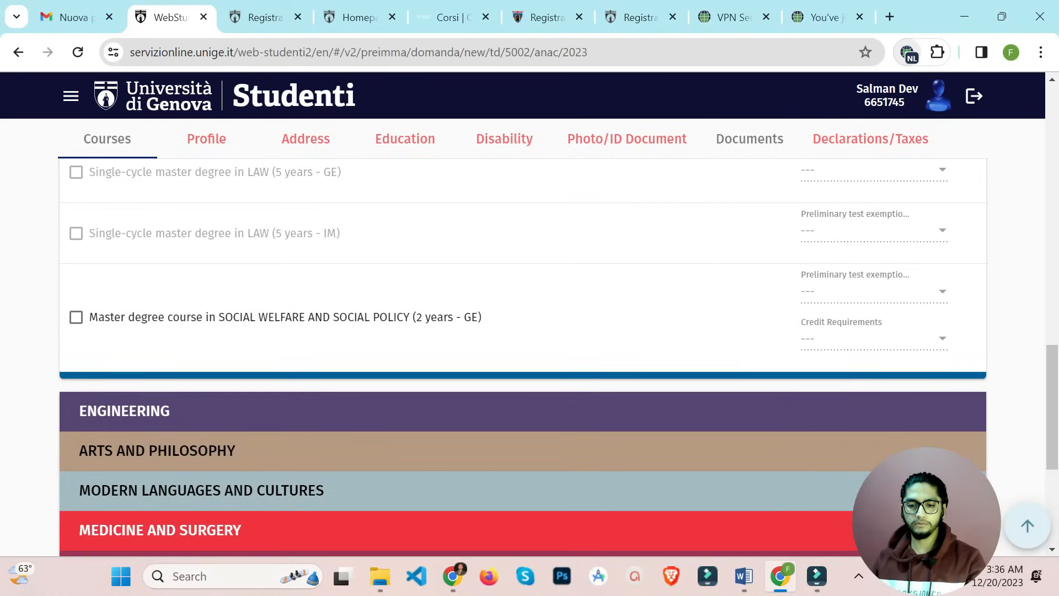
click(77, 296)
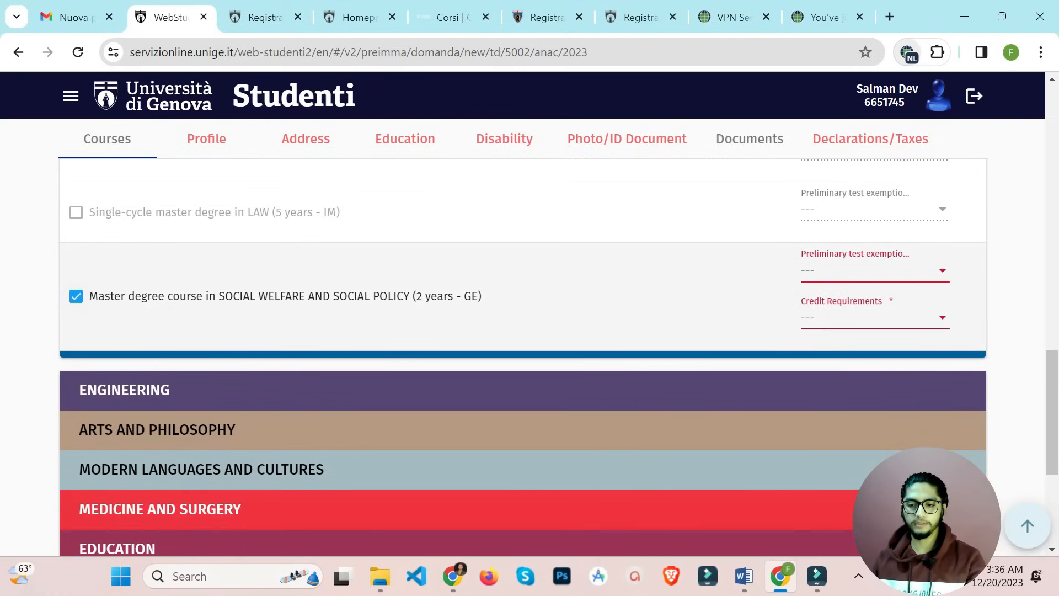
click(876, 270)
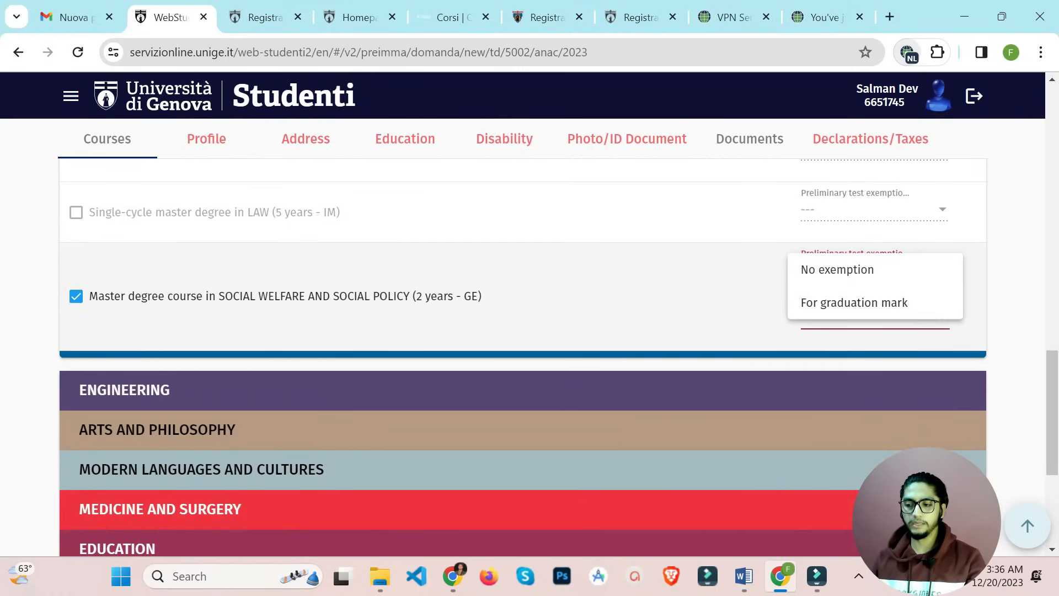
click(837, 275)
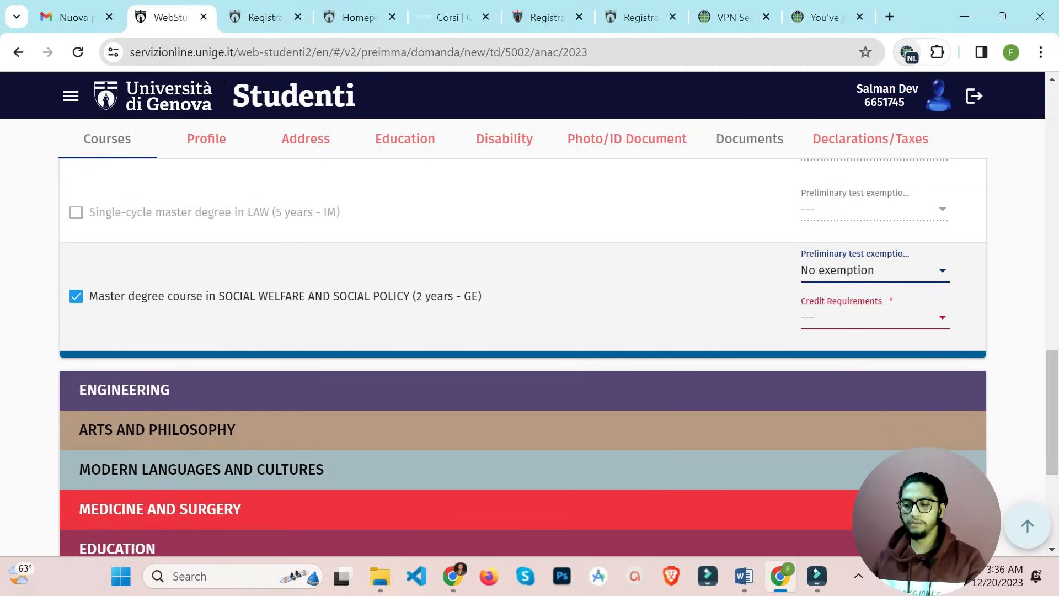
click(875, 318)
click(844, 350)
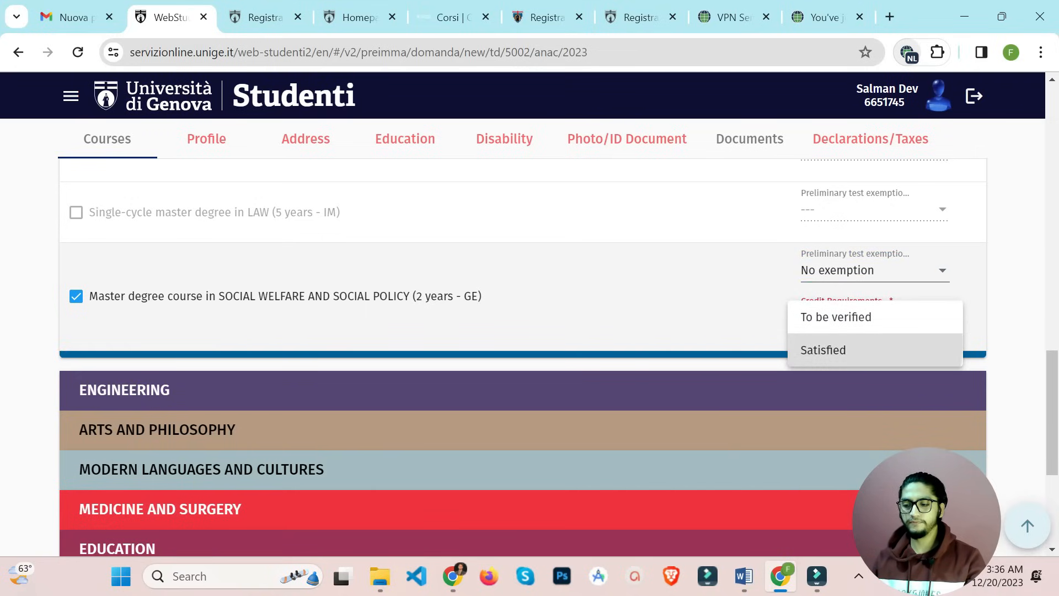
Expand the Engineering faculty's course list and browse its courses
scroll(529, 359, down, 3)
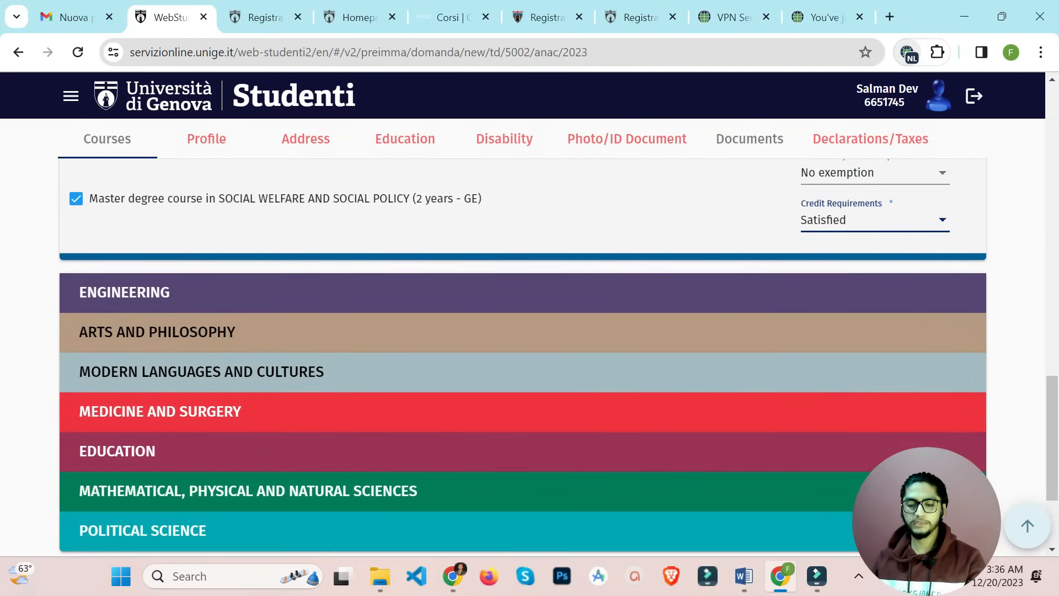
scroll(530, 359, down, 2)
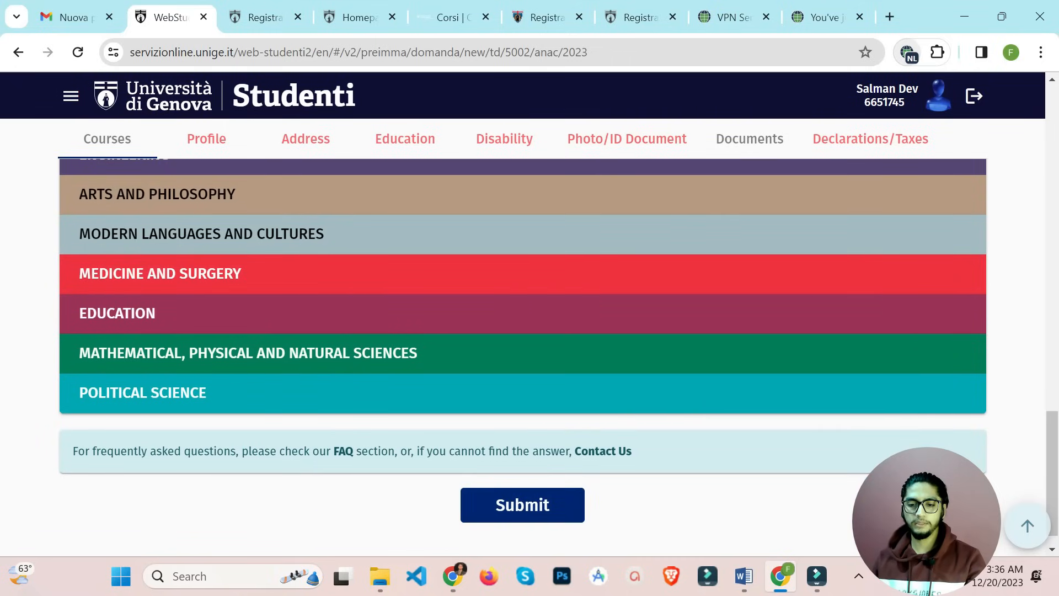
scroll(523, 354, up, 8)
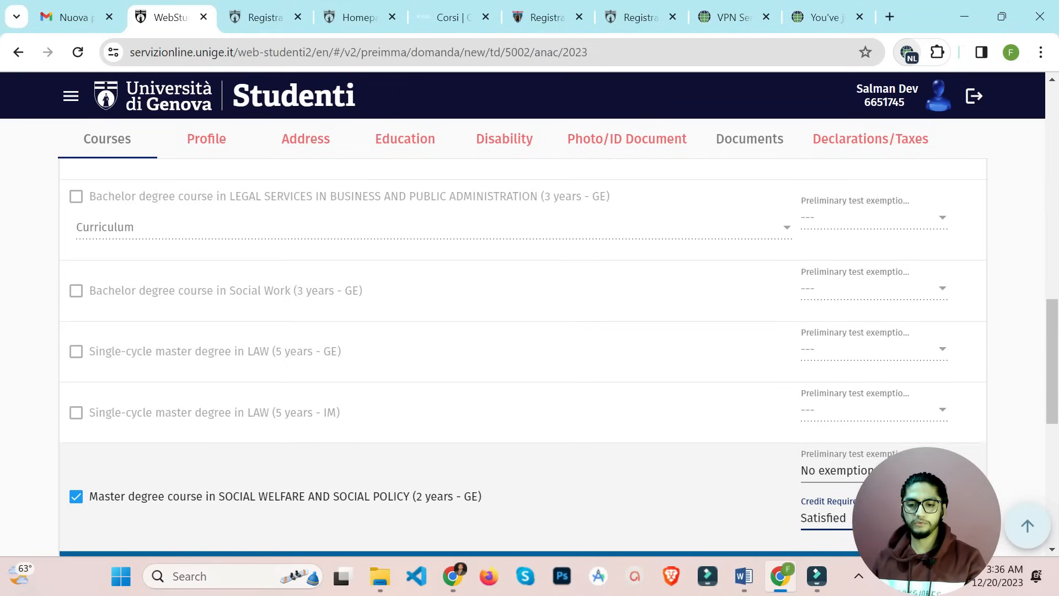
scroll(524, 358, up, 8)
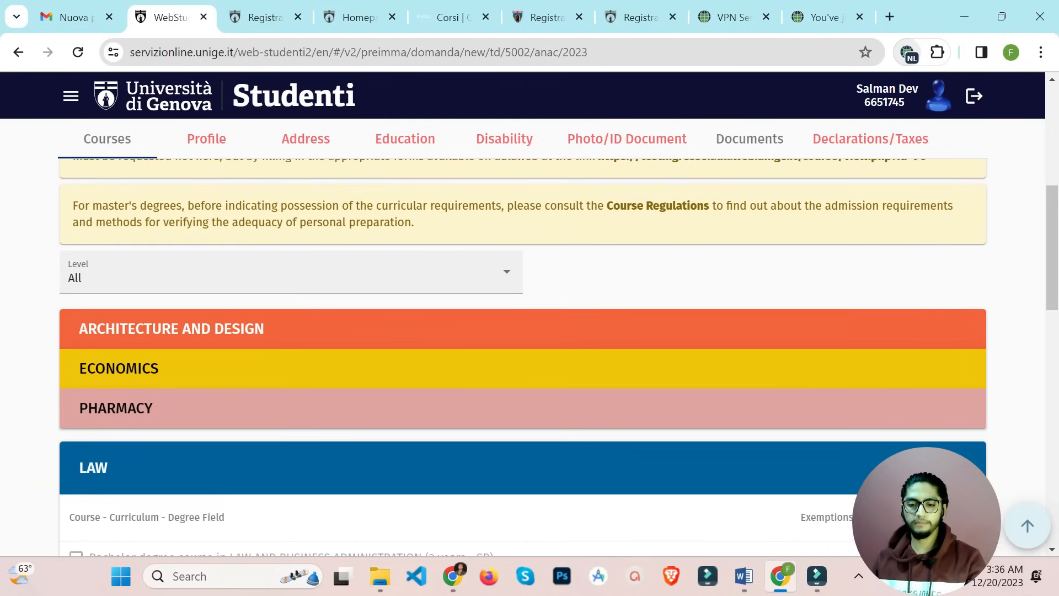
scroll(523, 357, up, 4)
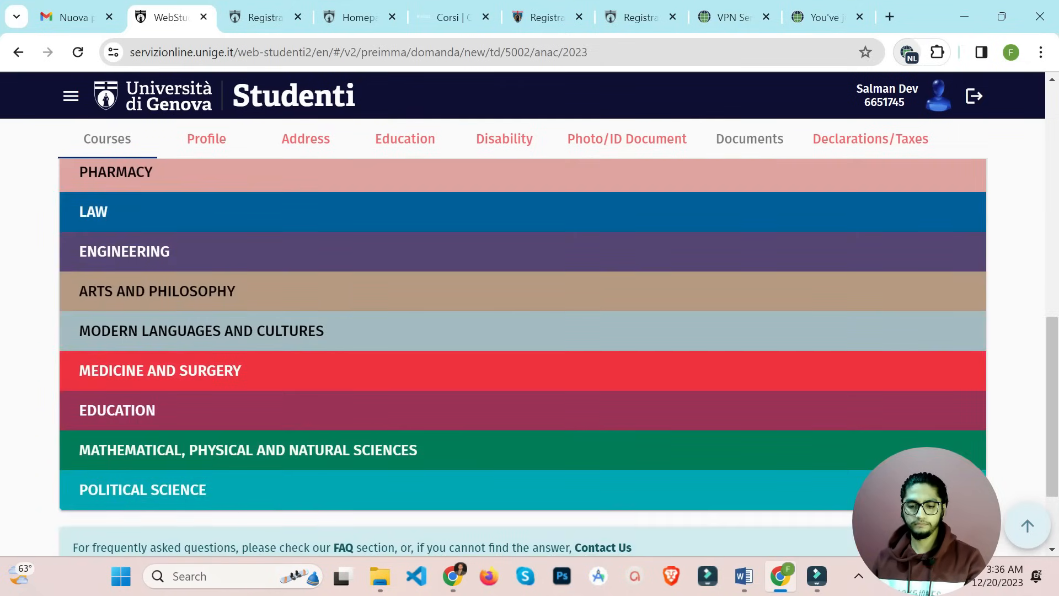
scroll(523, 358, down, 1)
scroll(523, 357, up, 1)
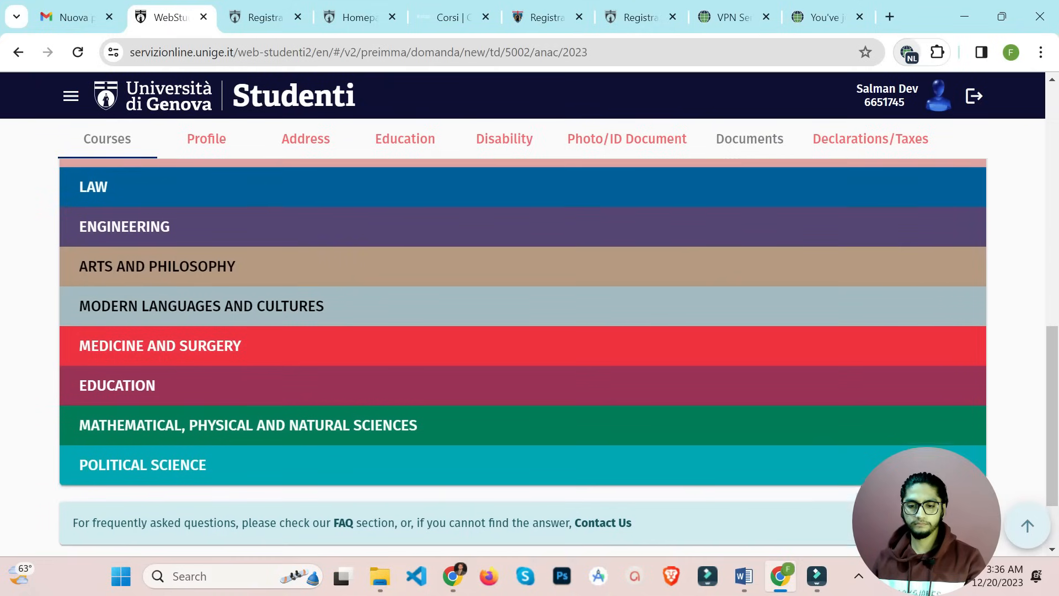
click(523, 250)
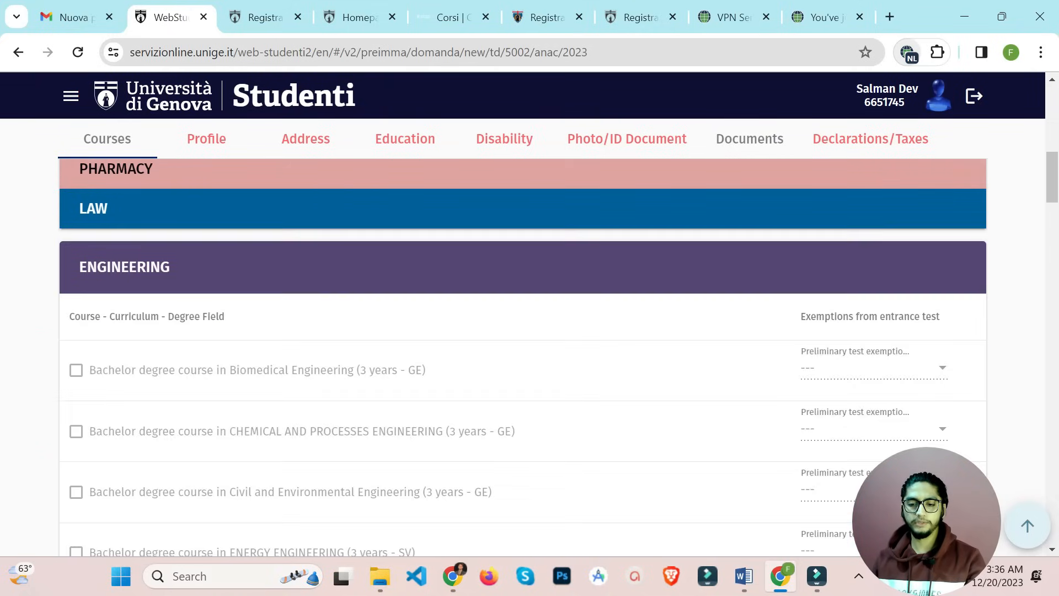
scroll(523, 357, down, 13)
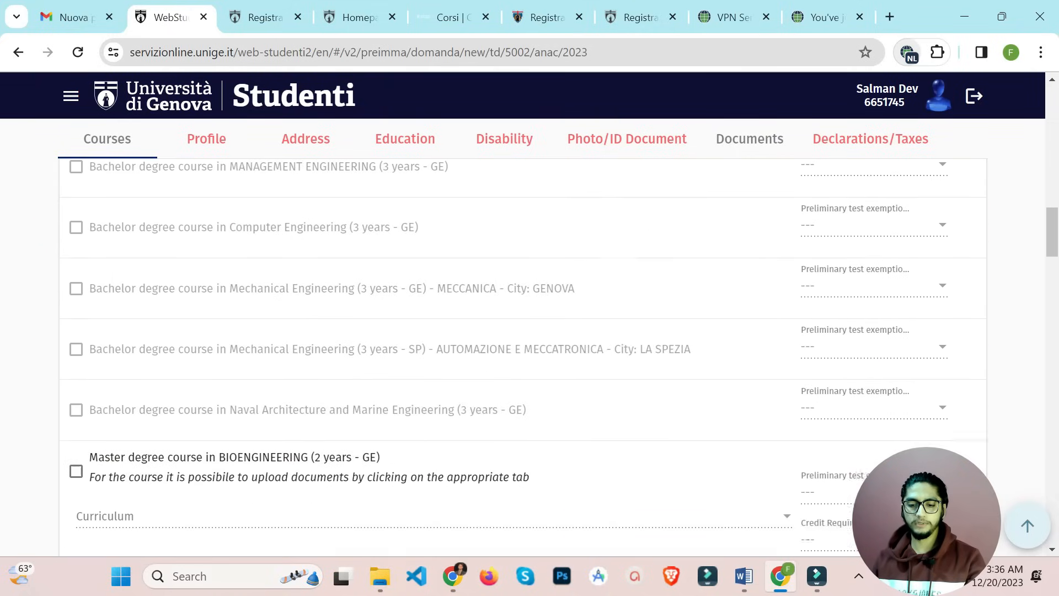
scroll(523, 357, down, 8)
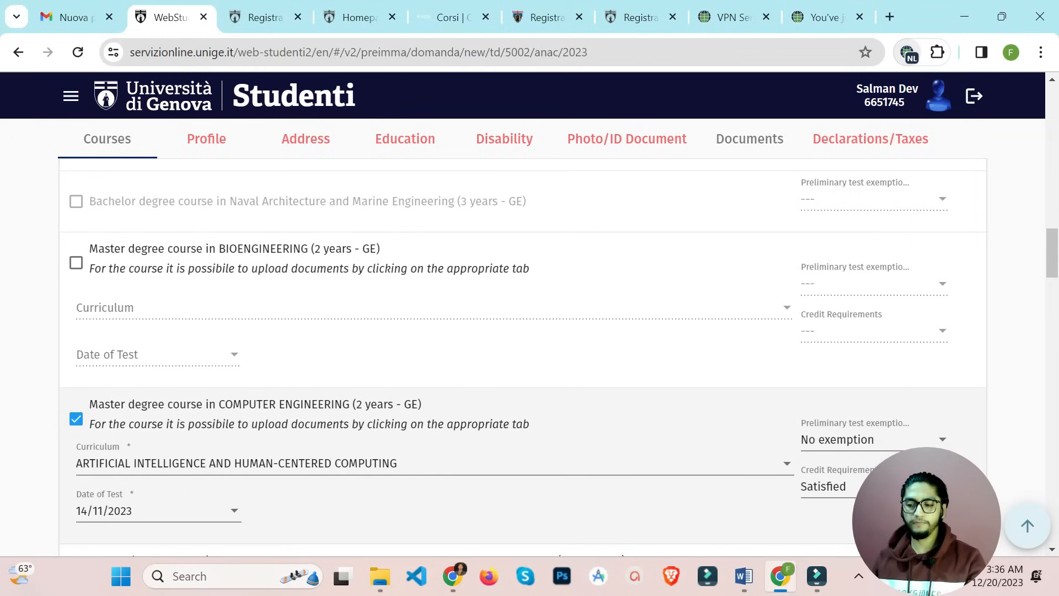
scroll(523, 357, up, 20)
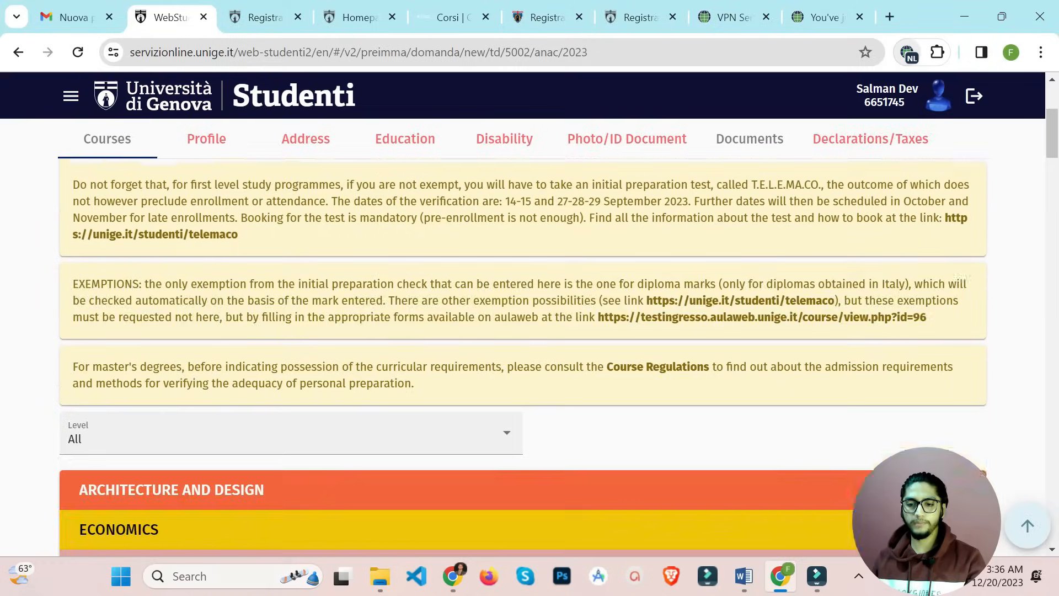
In the Profile section, set the birth city to KARACHI
click(207, 362)
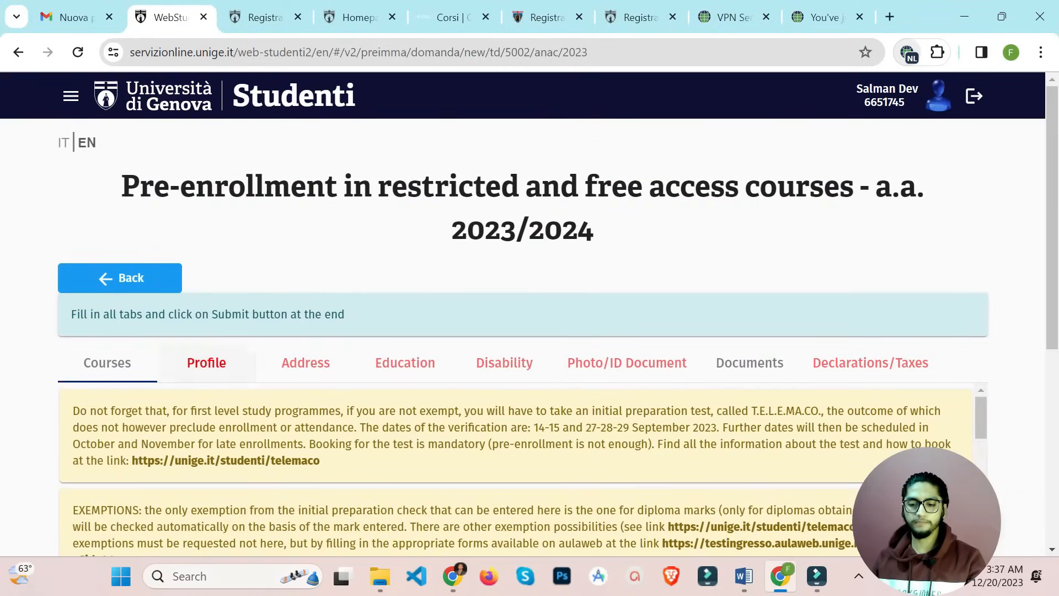
scroll(523, 331, down, 4)
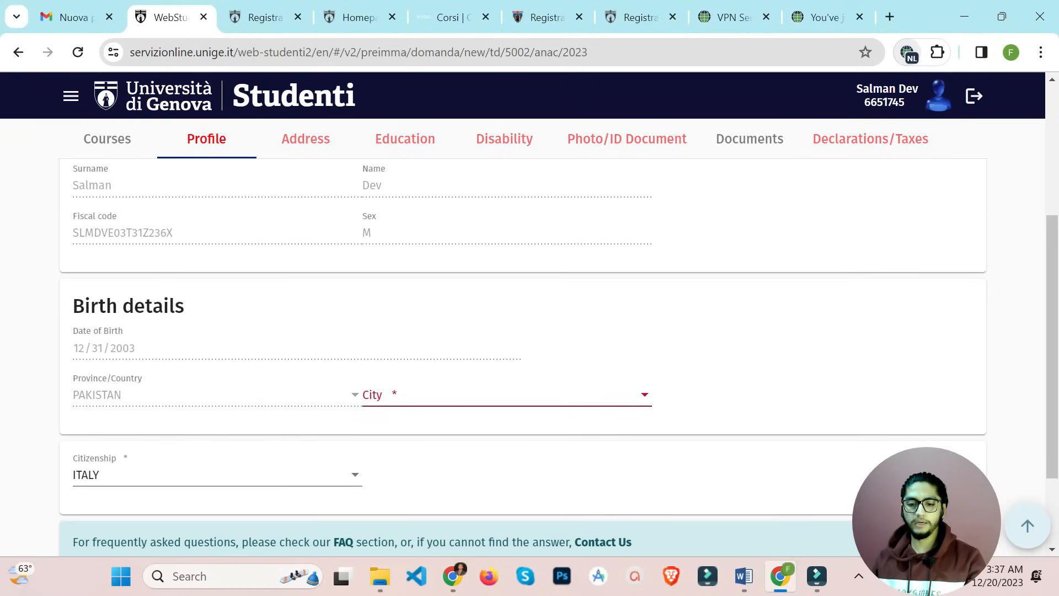
scroll(523, 337, up, 3)
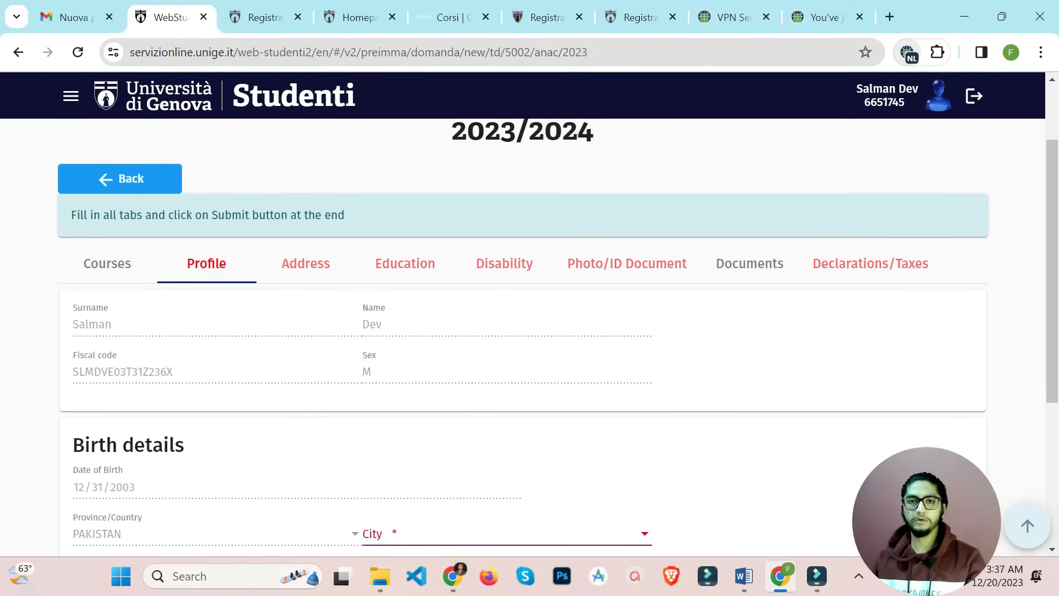
scroll(523, 337, down, 1)
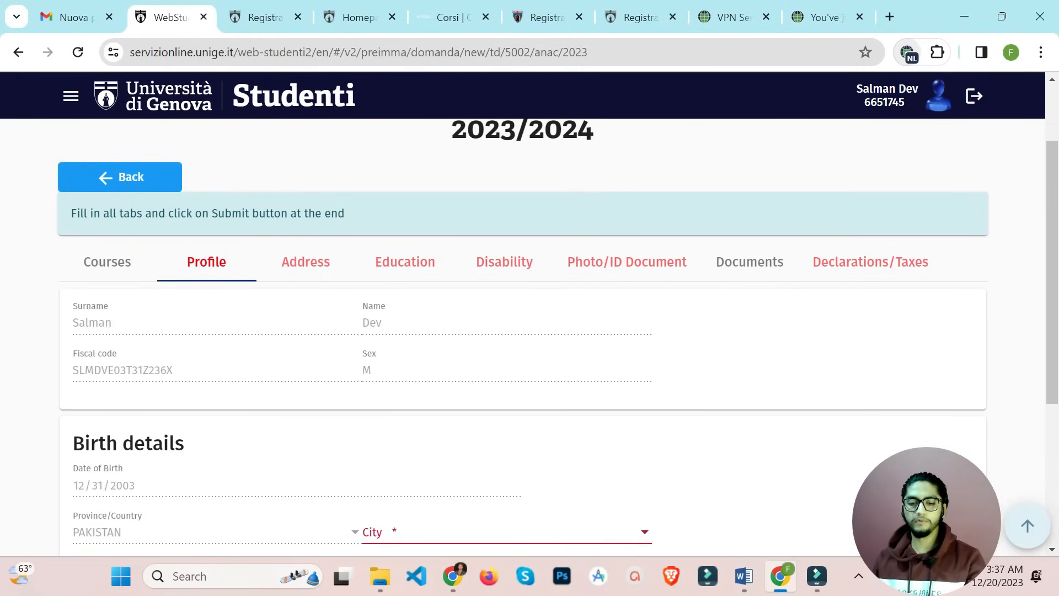
scroll(523, 337, down, 2)
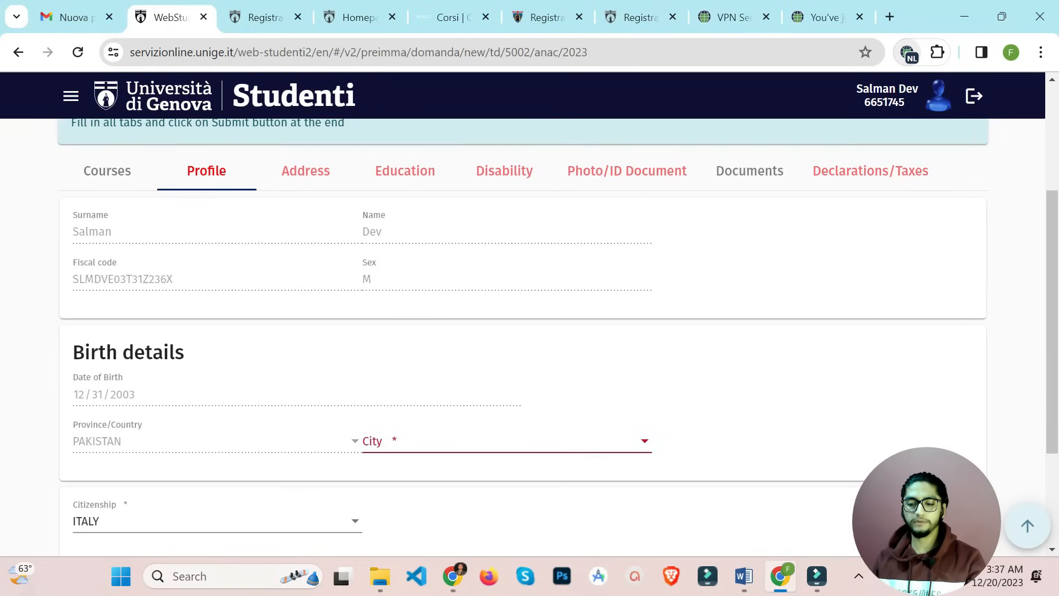
click(507, 440)
scroll(507, 439, down, 14)
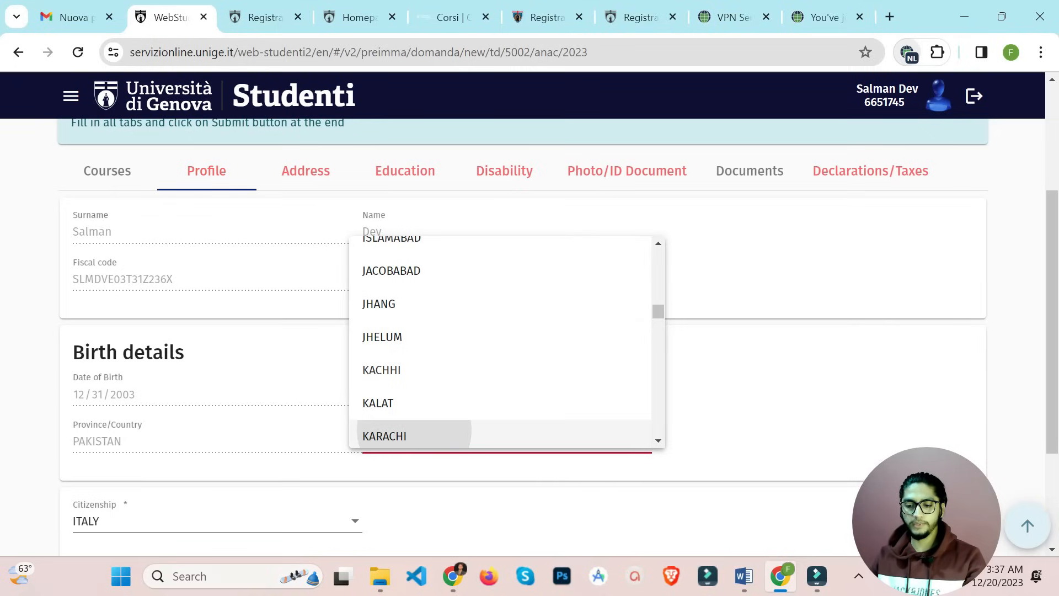
click(385, 436)
Set citizenship to PAKISTAN and tick the legal residence in Italy declaration
scroll(506, 436, down, 2)
click(217, 381)
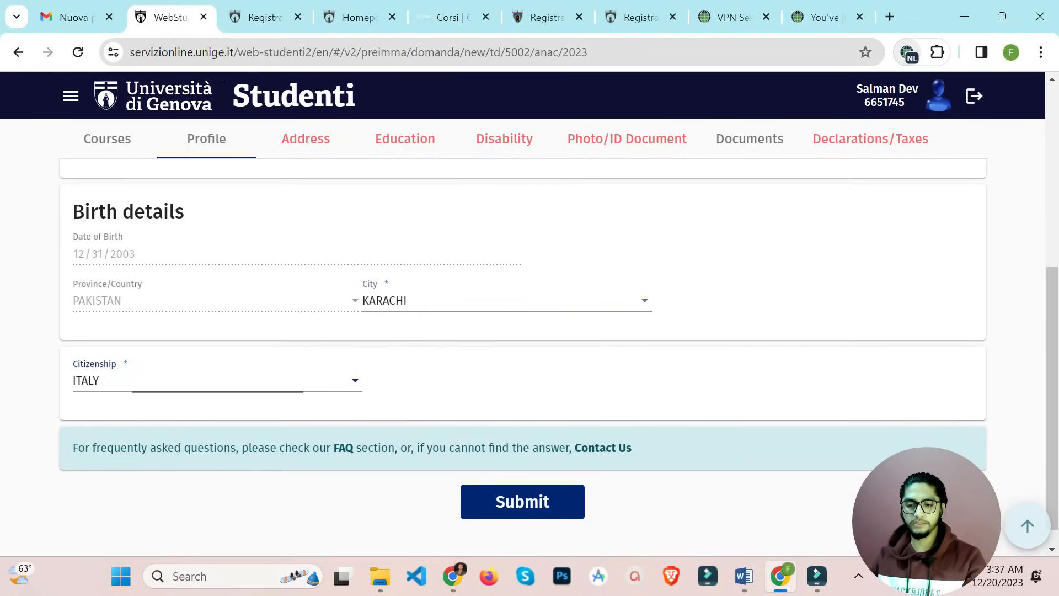
scroll(218, 382, down, 20)
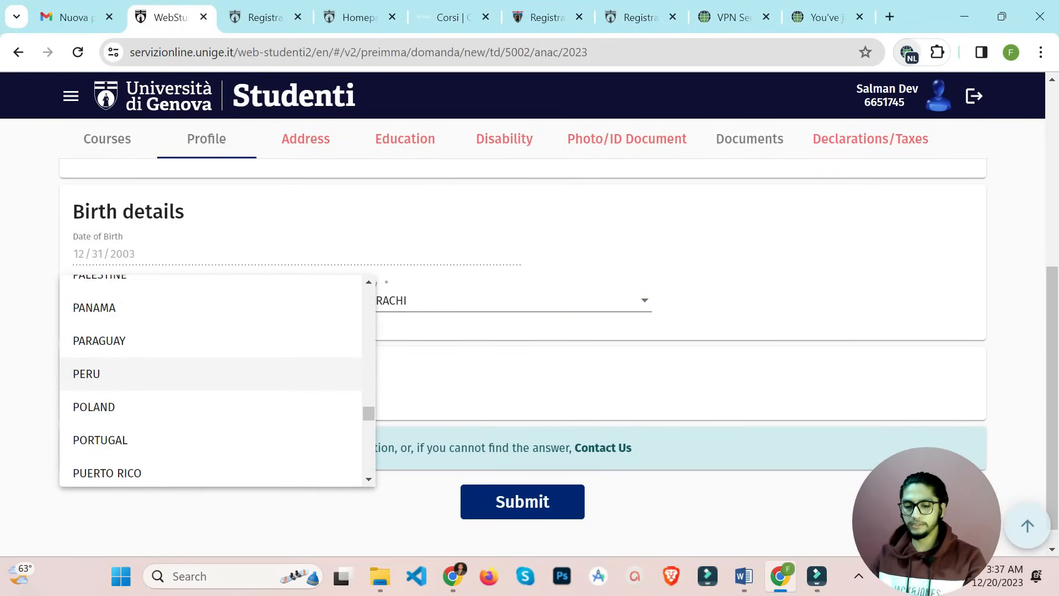
scroll(217, 382, up, 1)
scroll(172, 351, up, 3)
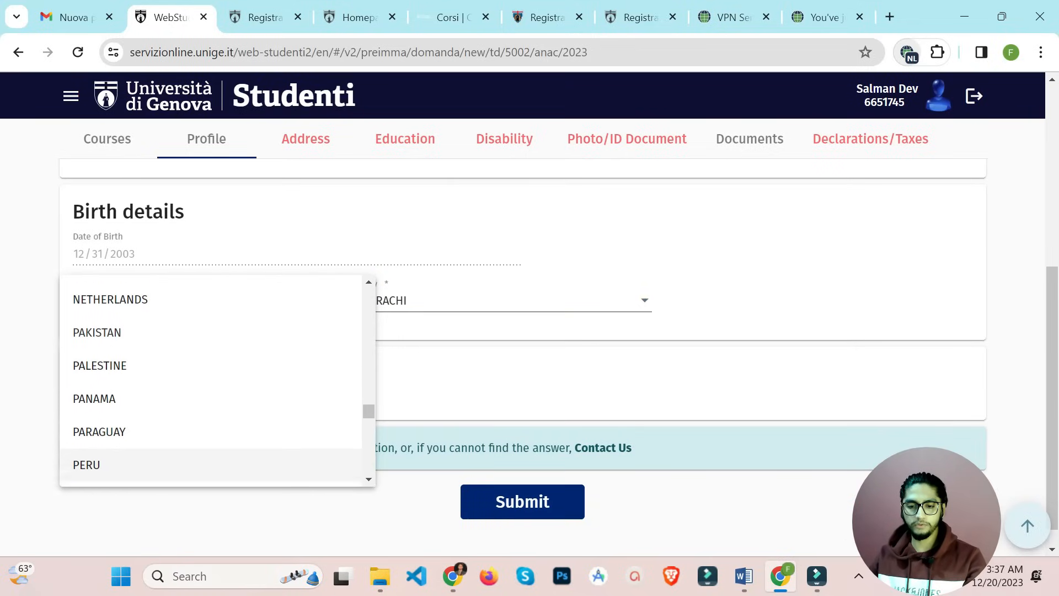
click(172, 351)
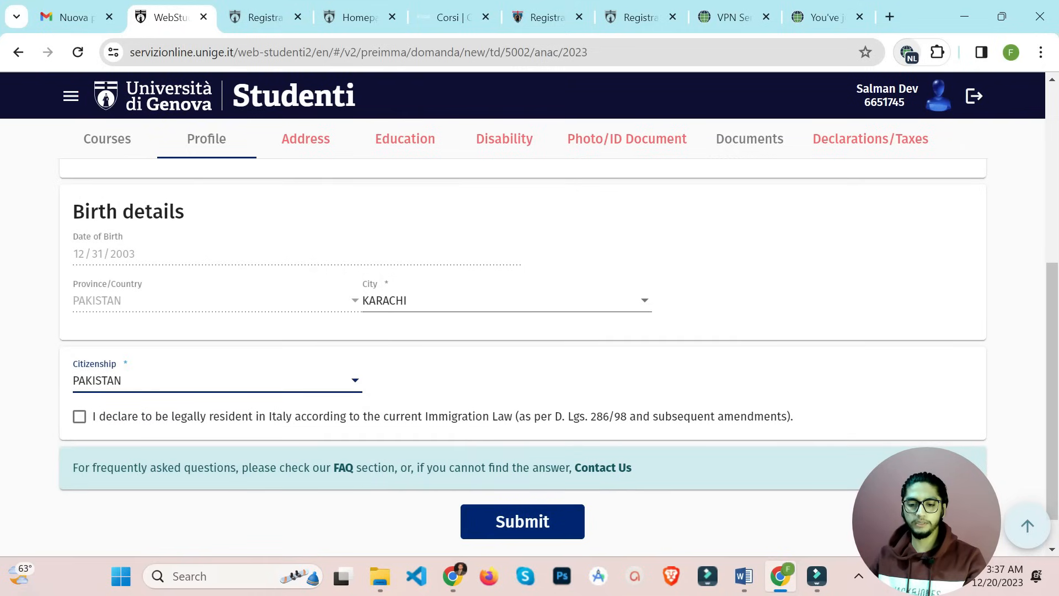
click(80, 417)
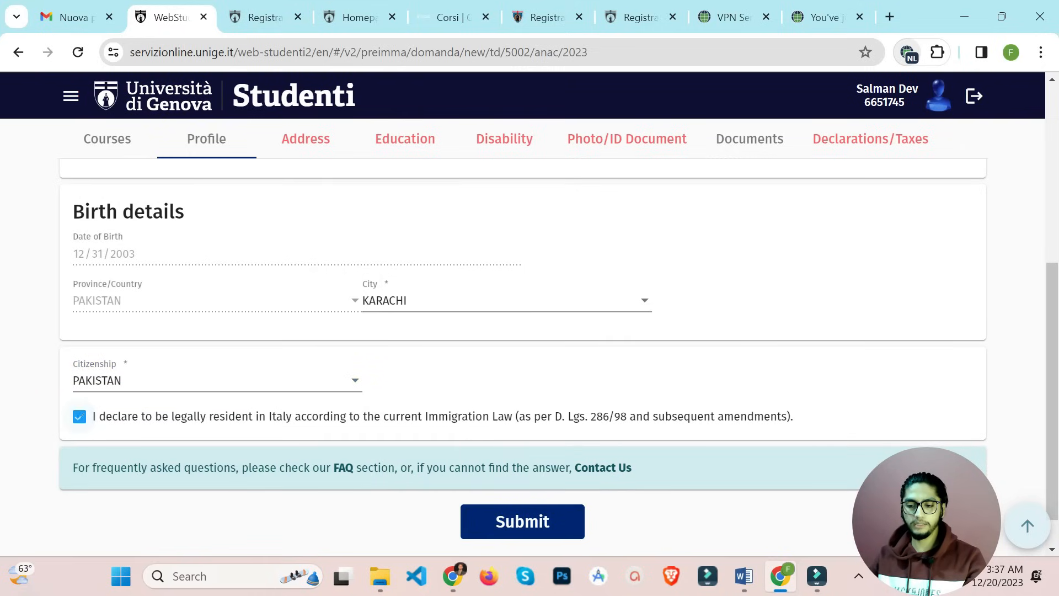
In the Address section, enter full address A979 and set the residence country to FOREIGN
click(306, 138)
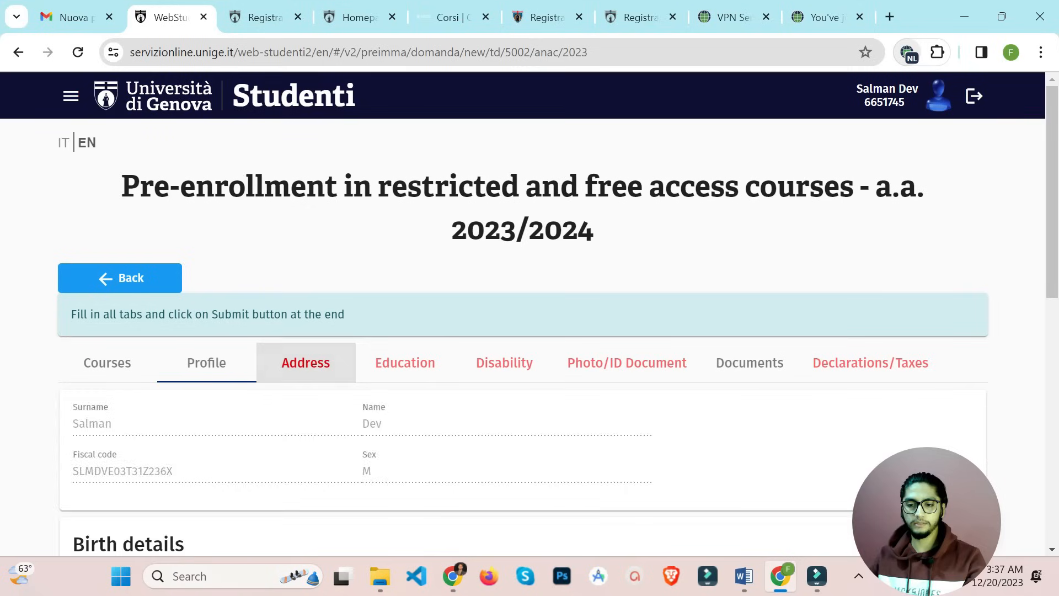
scroll(523, 336, down, 3)
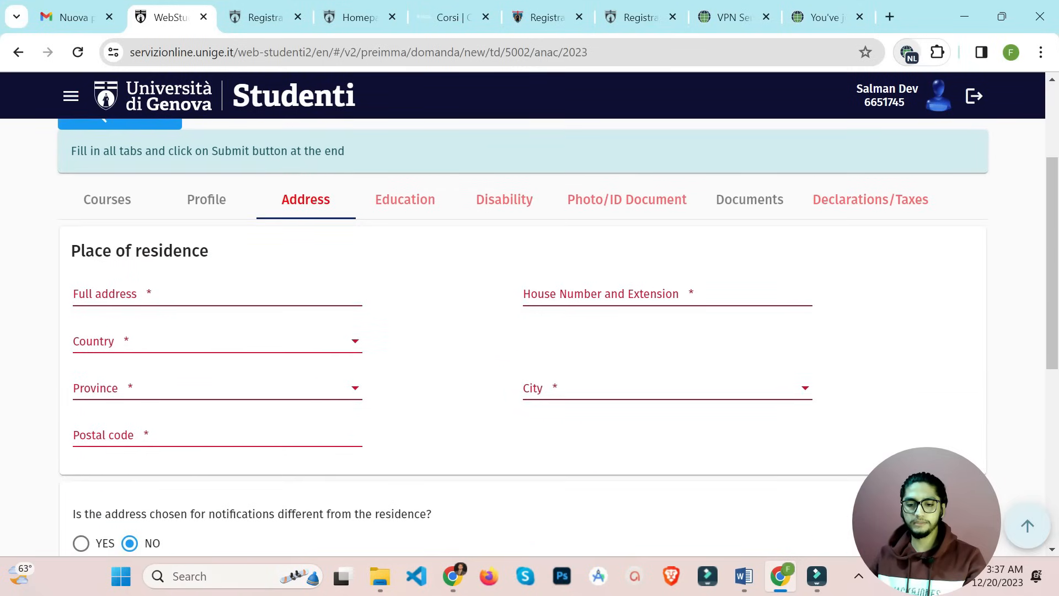
click(218, 294)
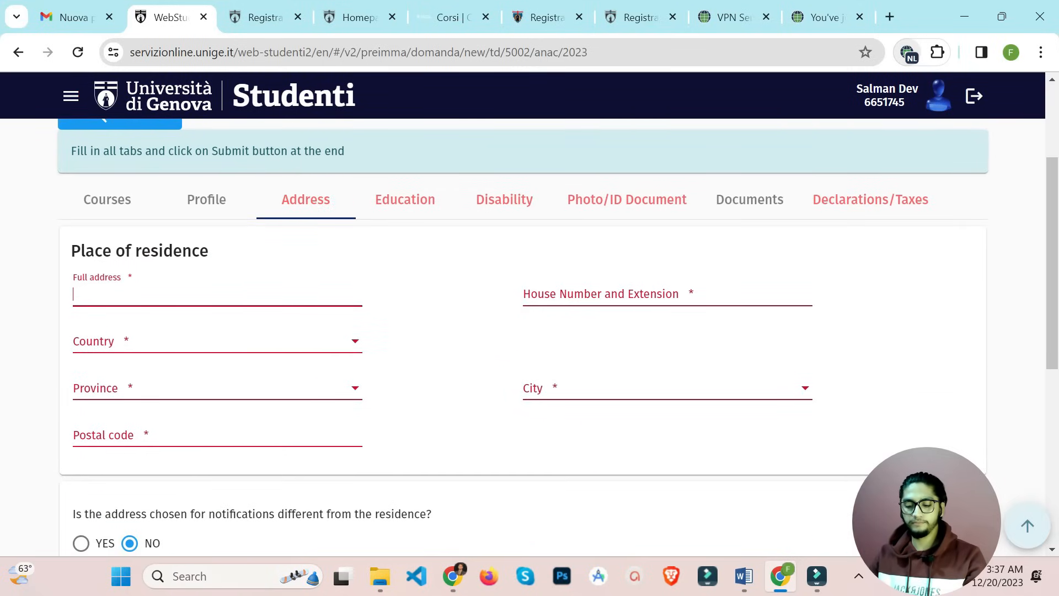
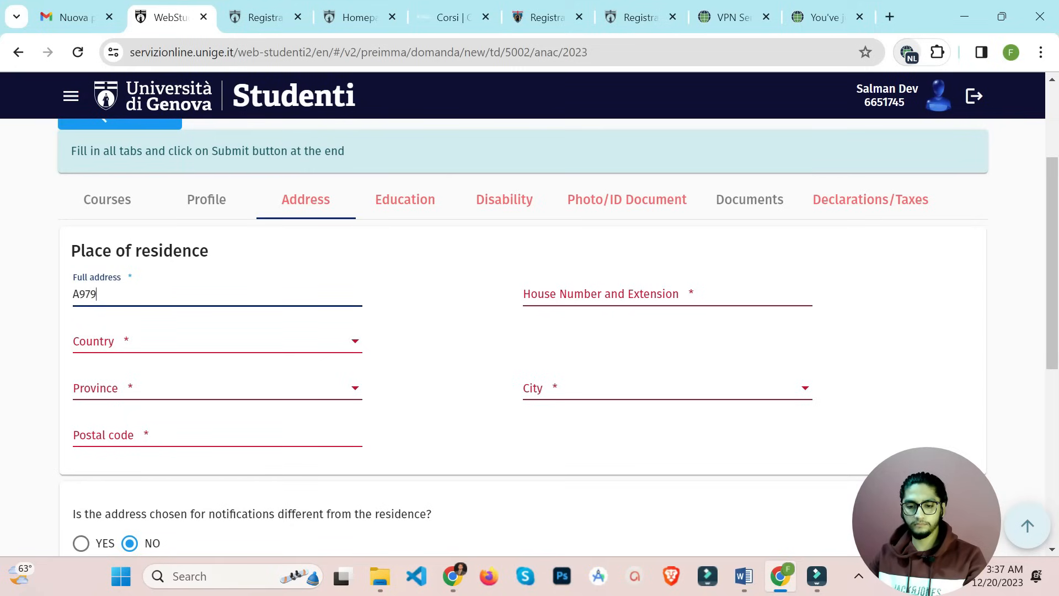
click(217, 342)
key(Down)
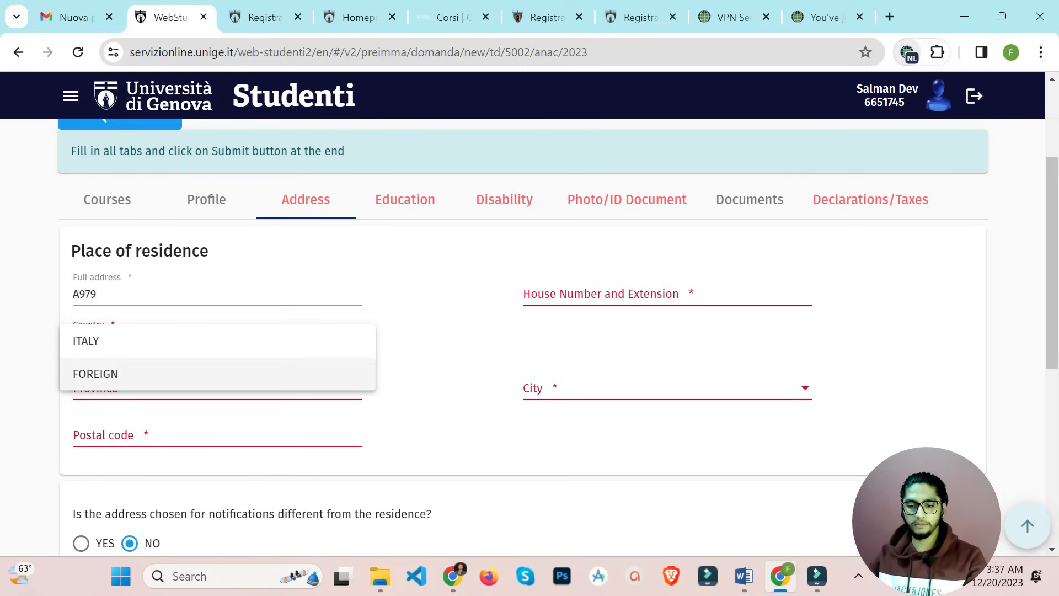
key(Return)
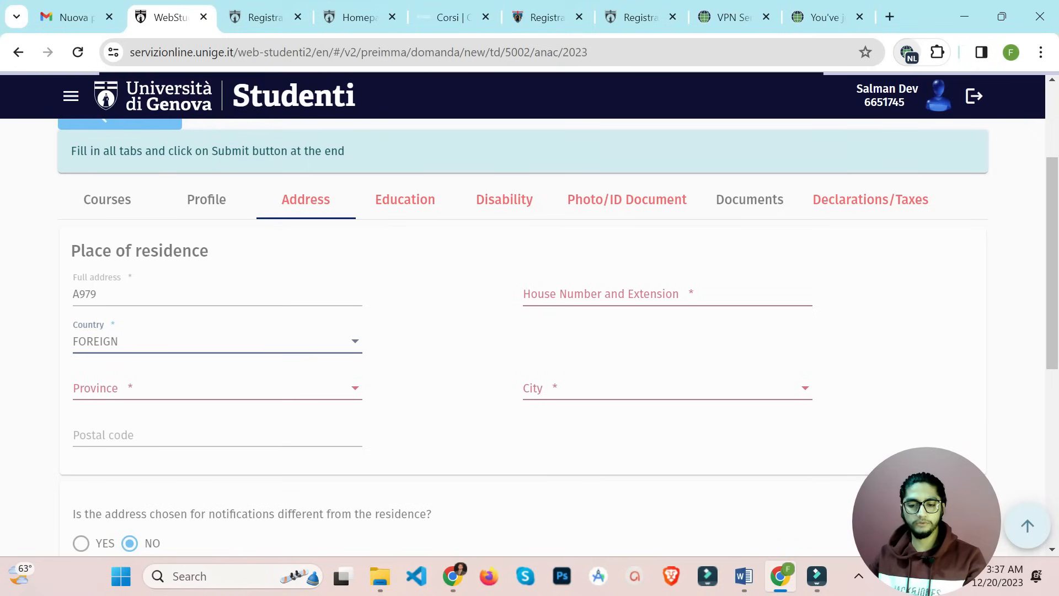
Set the residence province to PAKISTAN
click(601, 293)
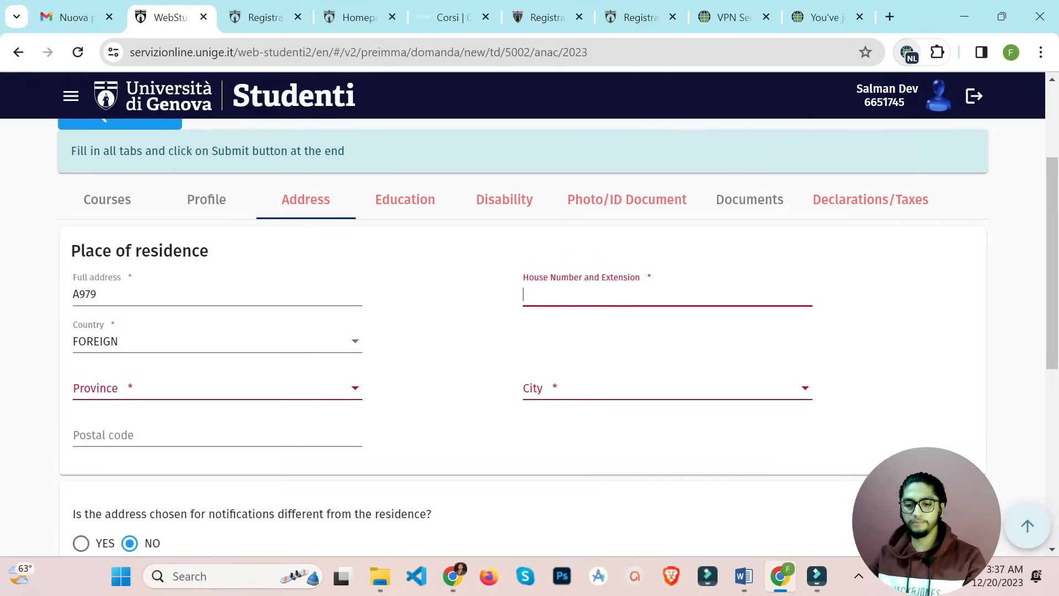
click(217, 388)
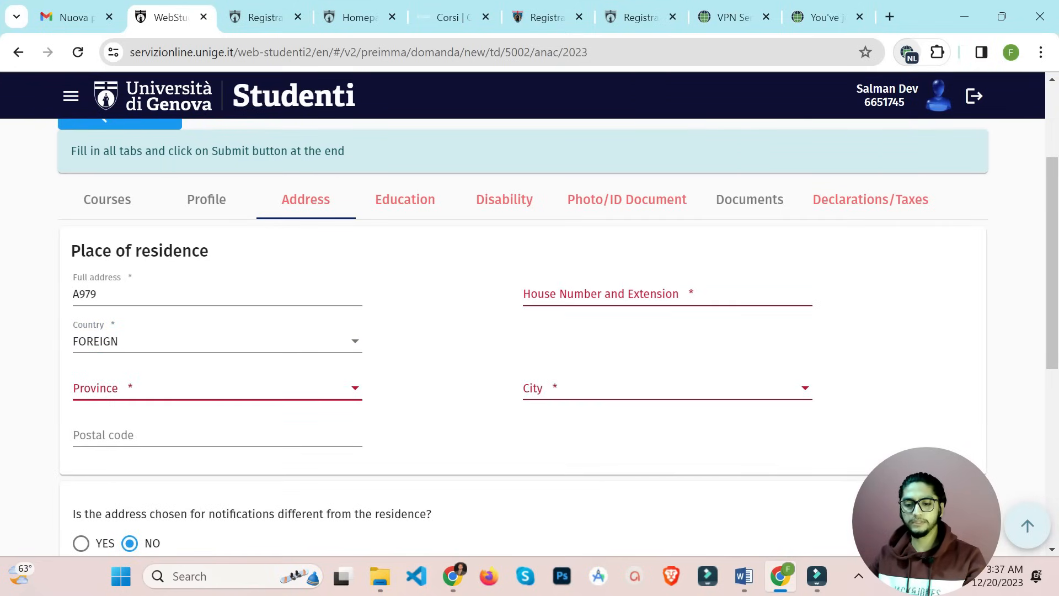
scroll(217, 290, down, 15)
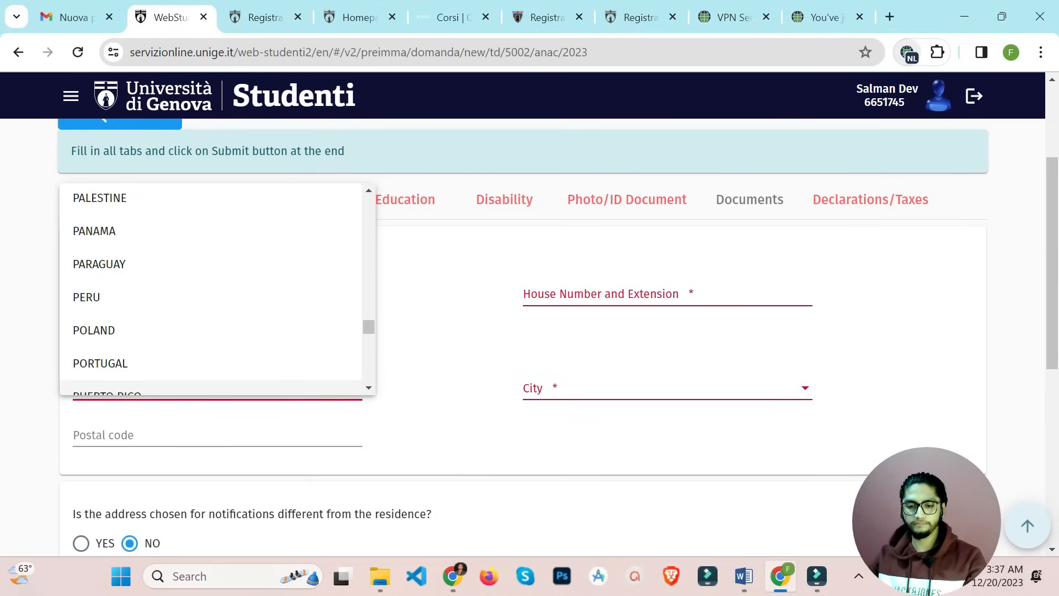
scroll(218, 289, down, 3)
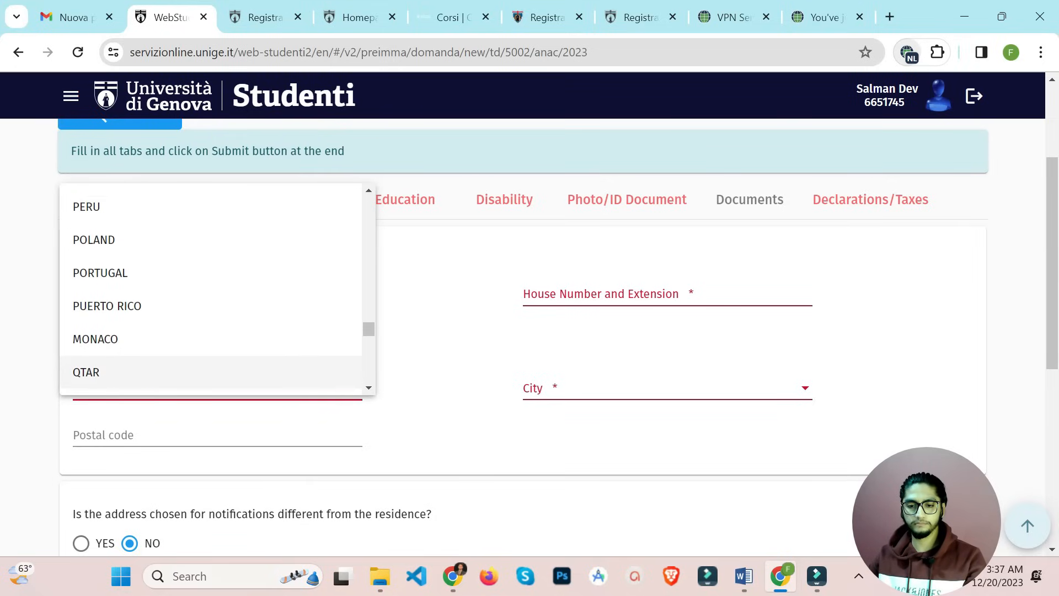
scroll(217, 345, up, 4)
click(181, 279)
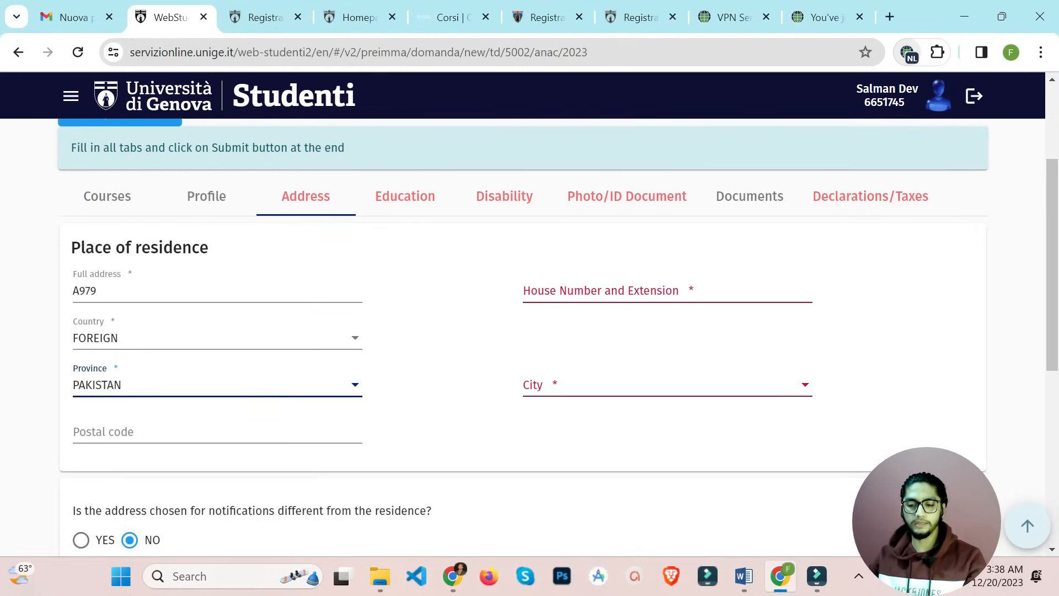
scroll(523, 332, down, 3)
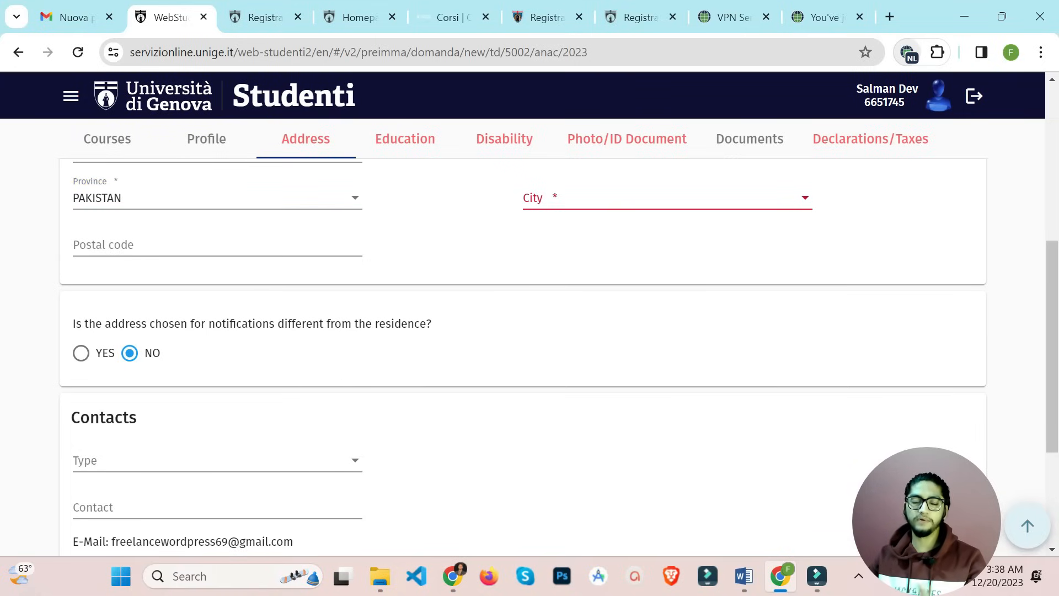
Keep notifications at the residence address and set the contact type to Mobile phone
click(81, 353)
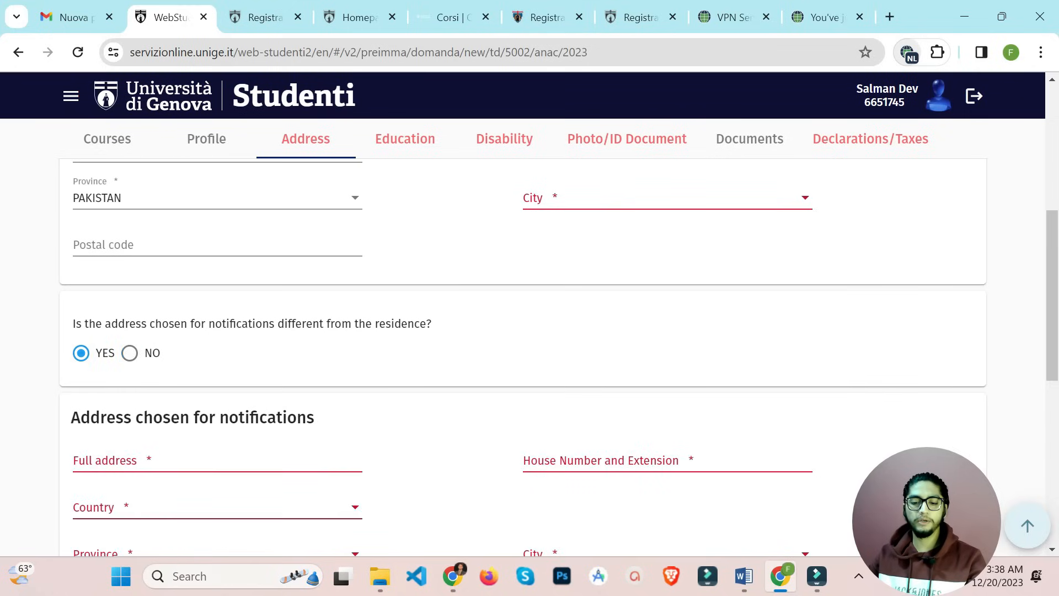
click(129, 353)
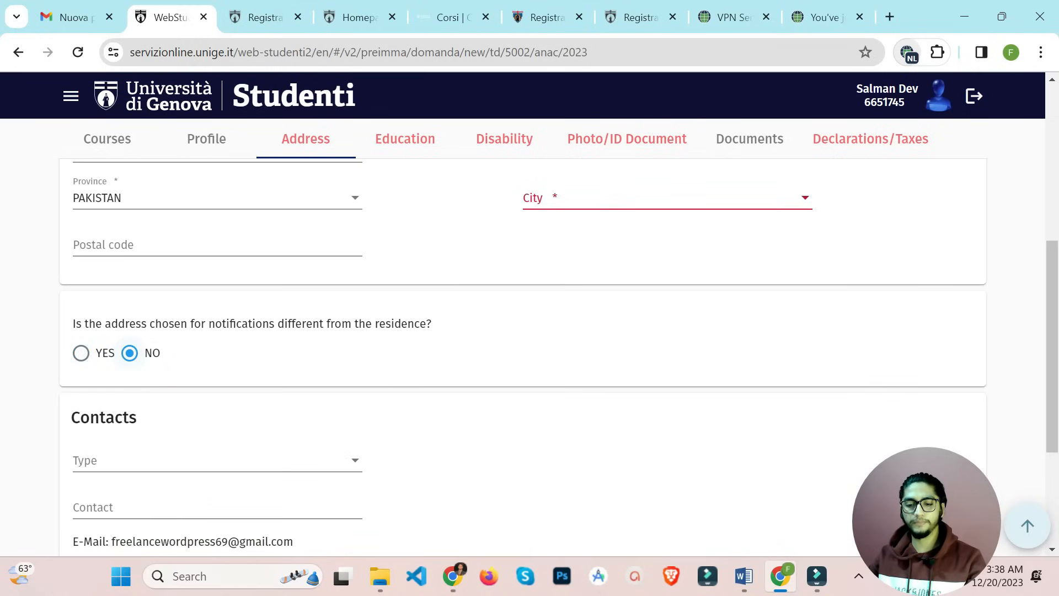
scroll(523, 359, down, 3)
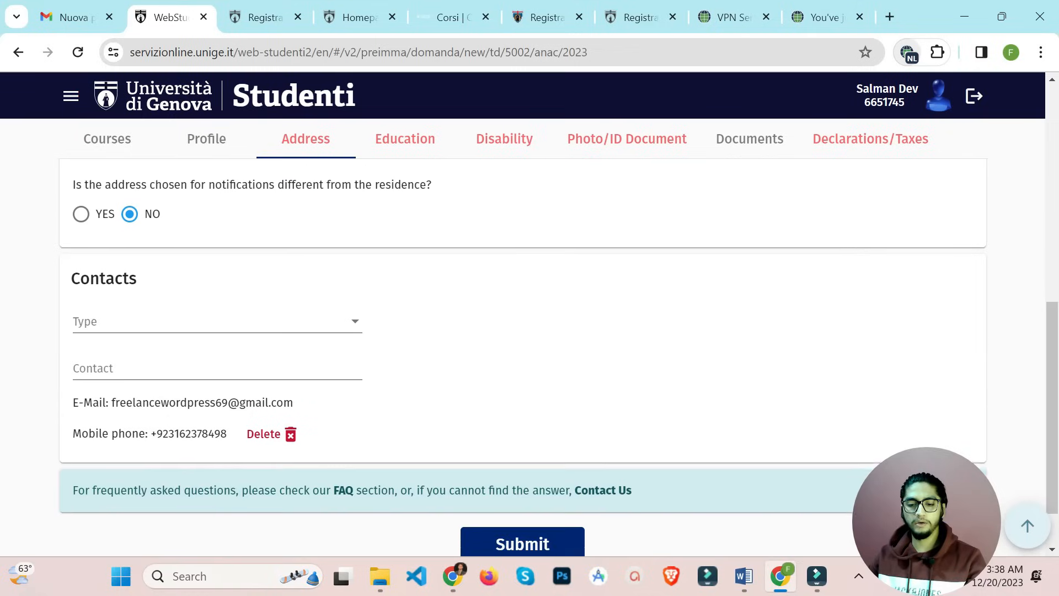
click(217, 306)
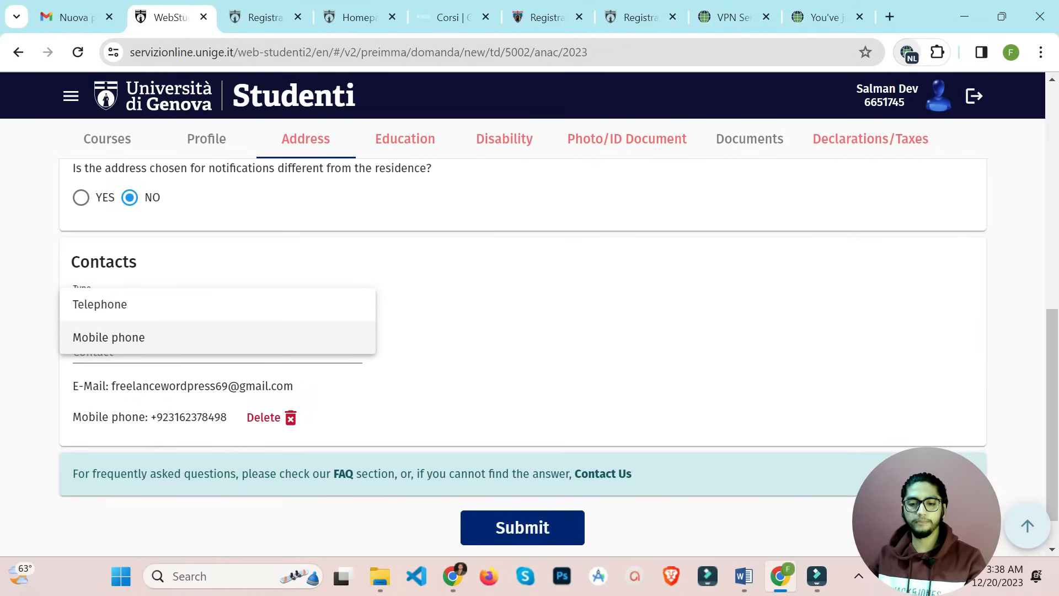
click(108, 337)
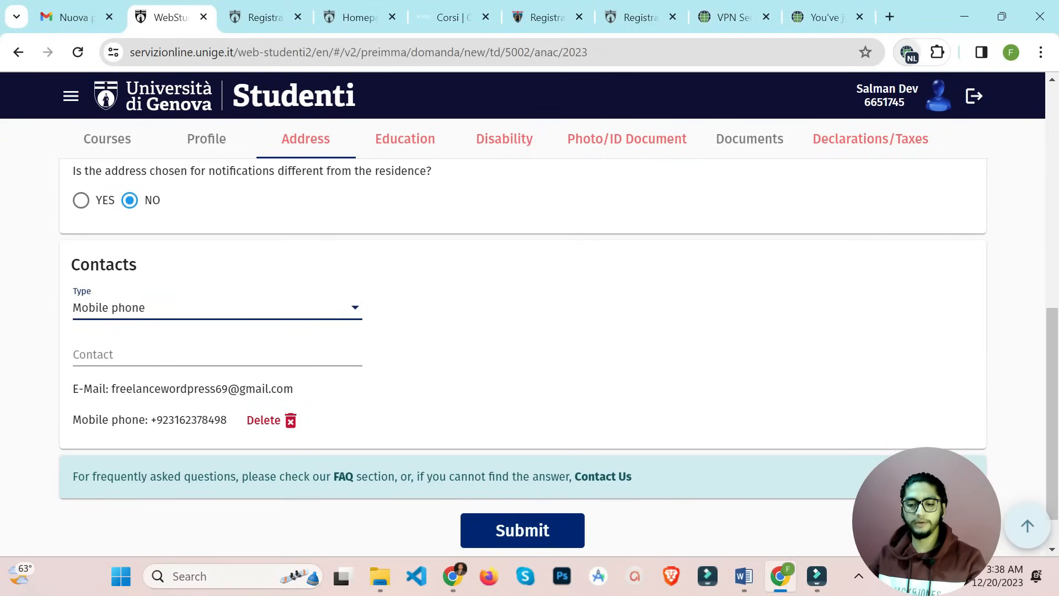
Go to the Education section's High School Diploma form
scroll(530, 331, up, 6)
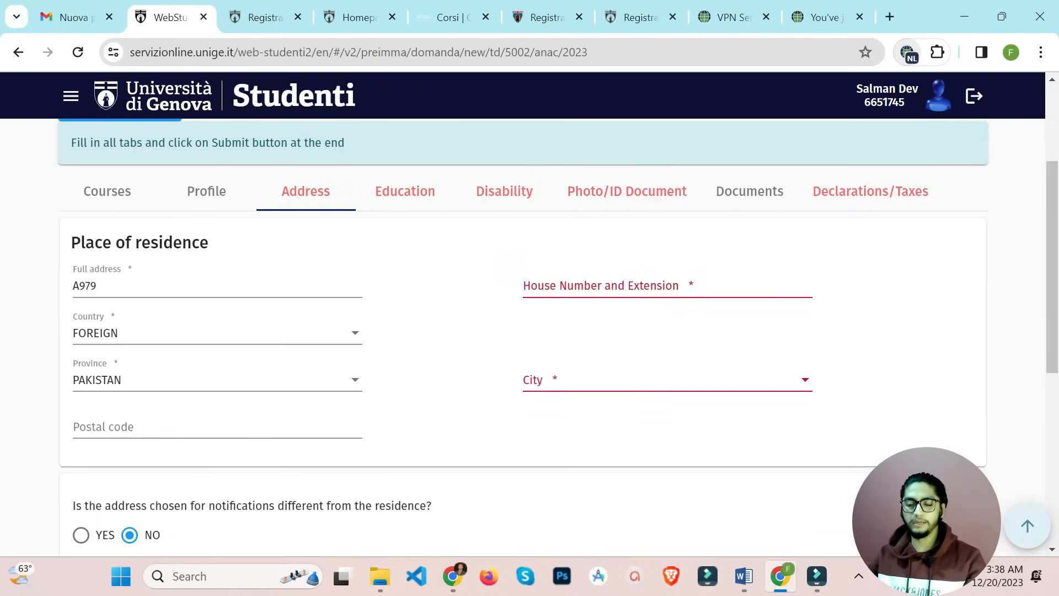
click(405, 192)
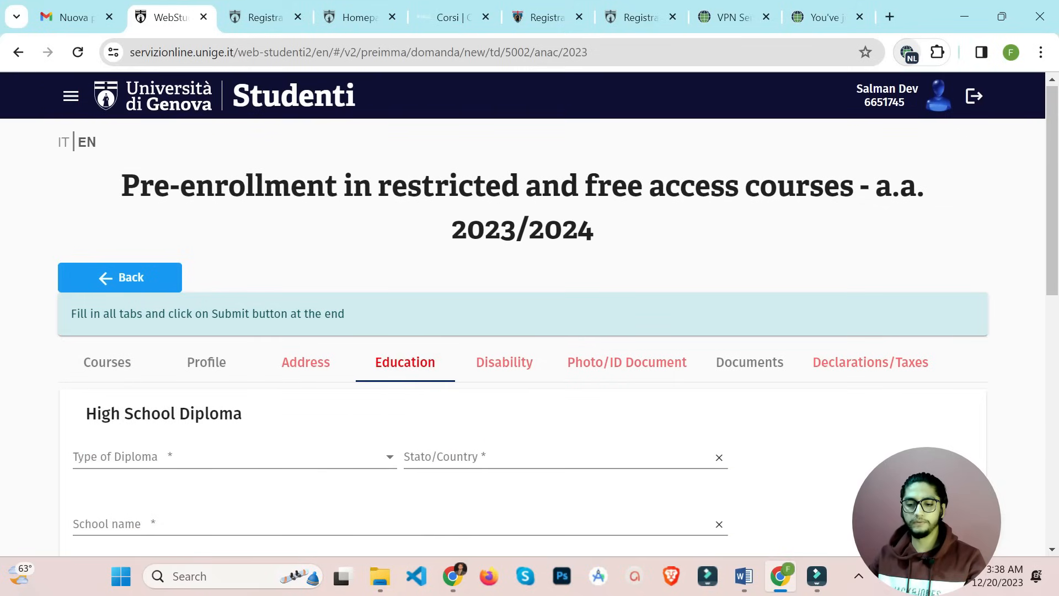
scroll(523, 337, down, 1)
Set the diploma type to Foreign high school diploma from PAKISTAN
scroll(523, 337, down, 3)
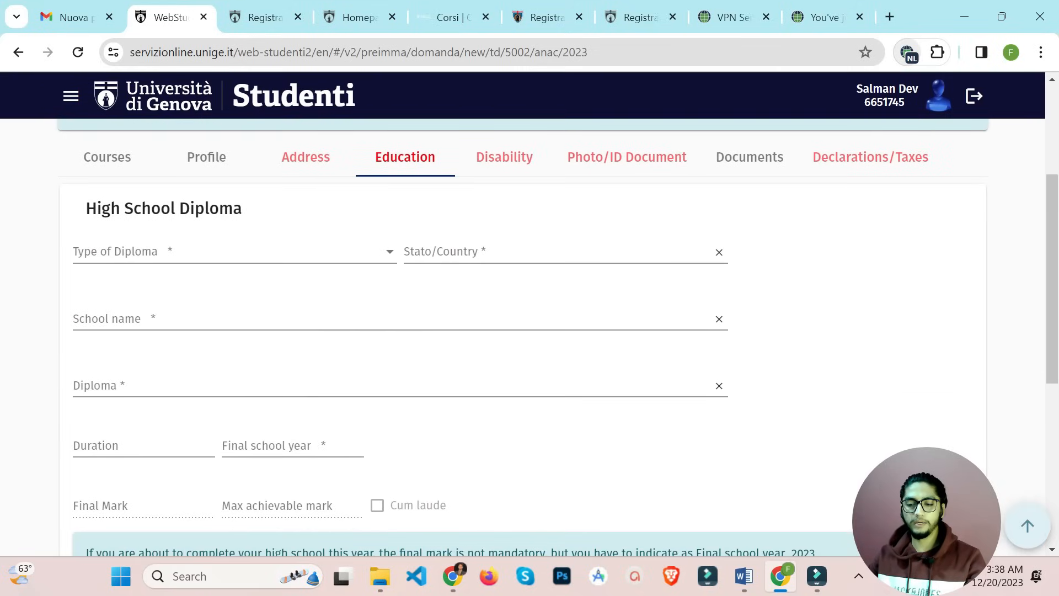
click(235, 252)
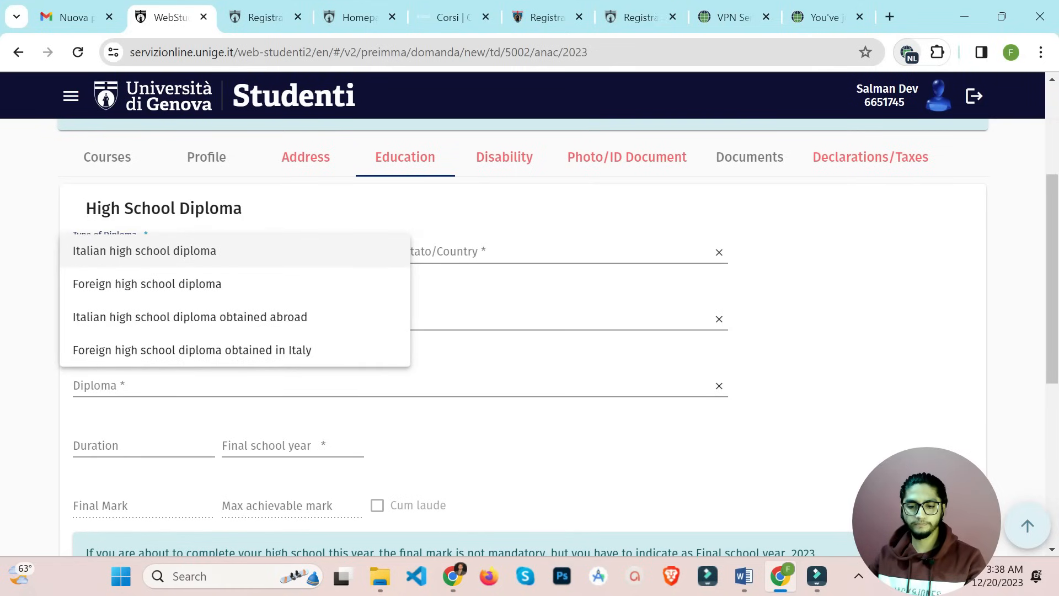
click(166, 284)
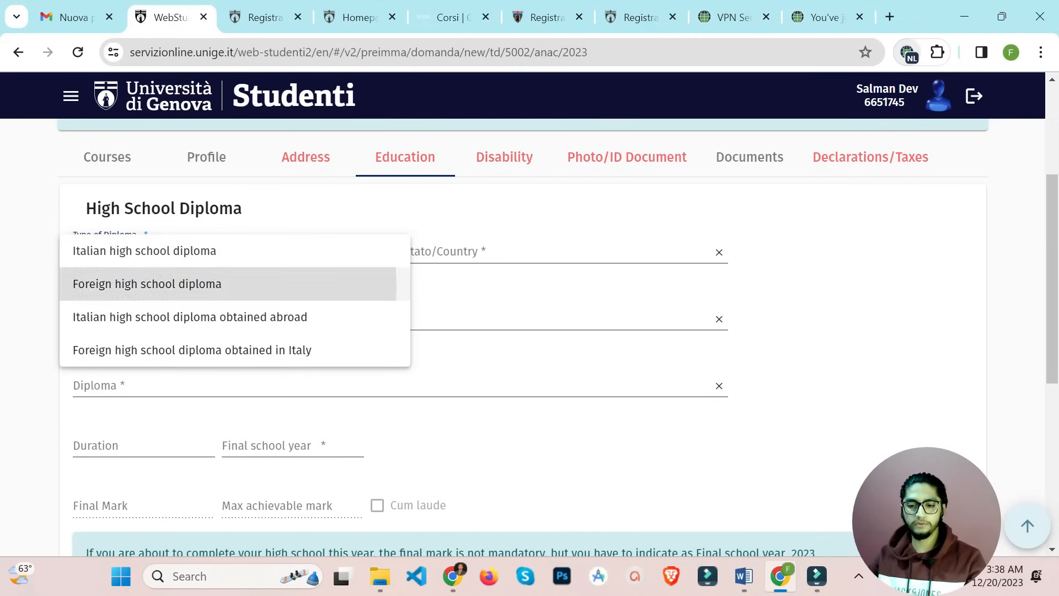
click(496, 252)
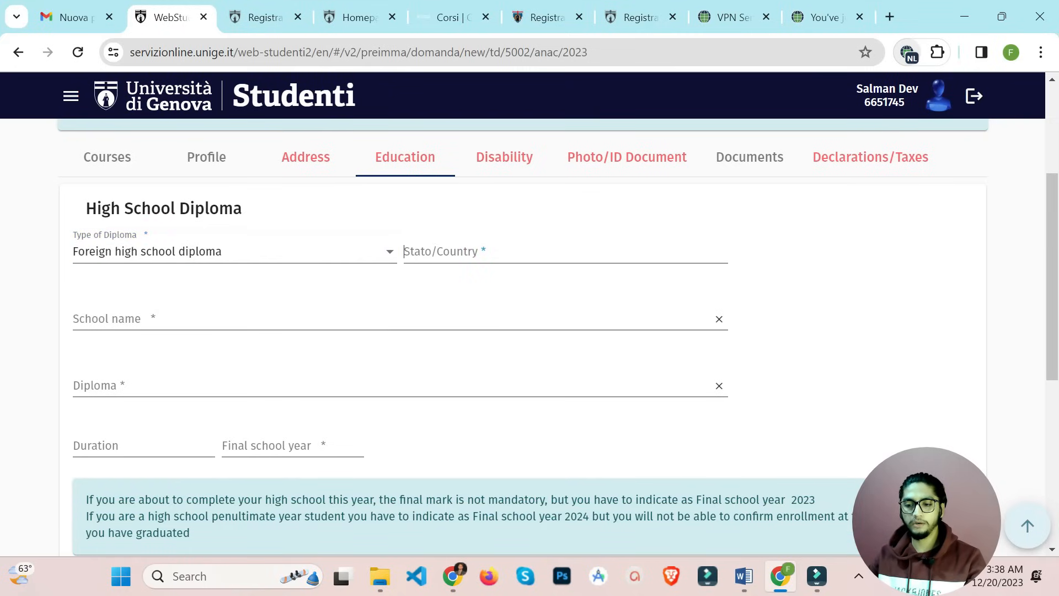
text(pak)
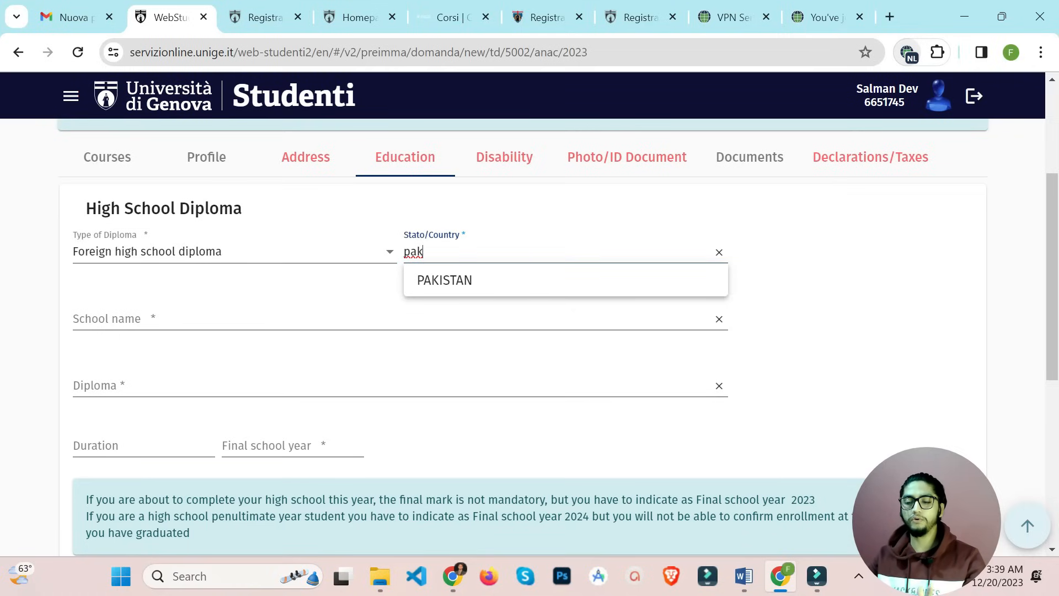
click(445, 280)
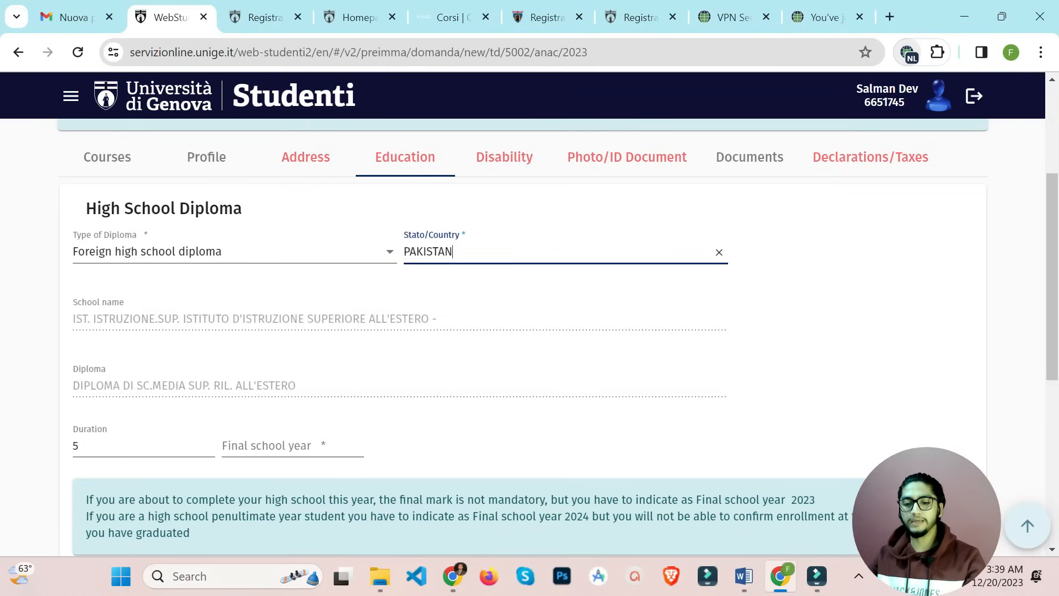
click(446, 281)
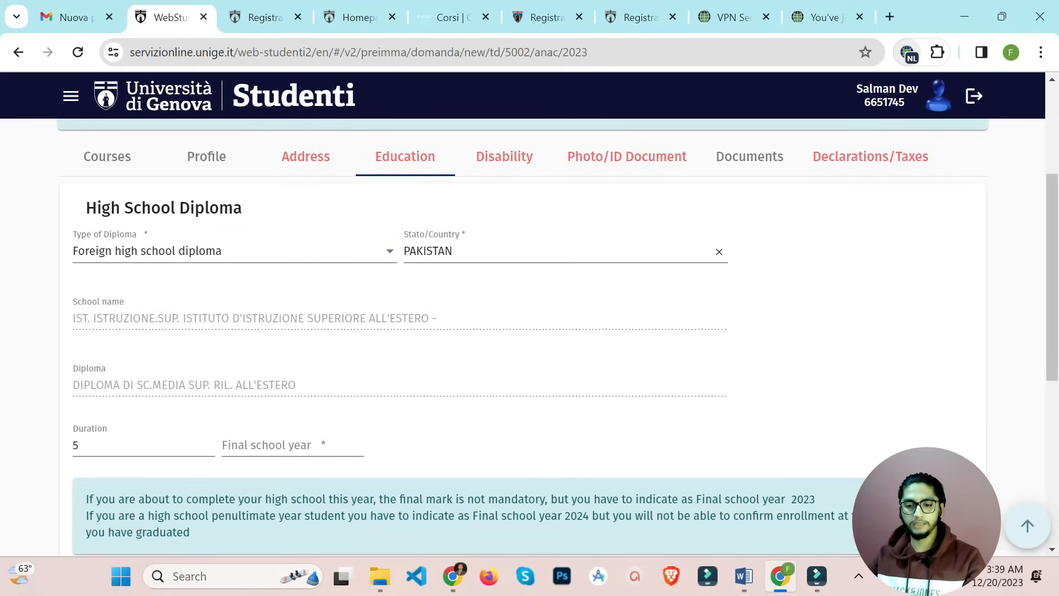
scroll(530, 332, down, 1)
key(Tab)
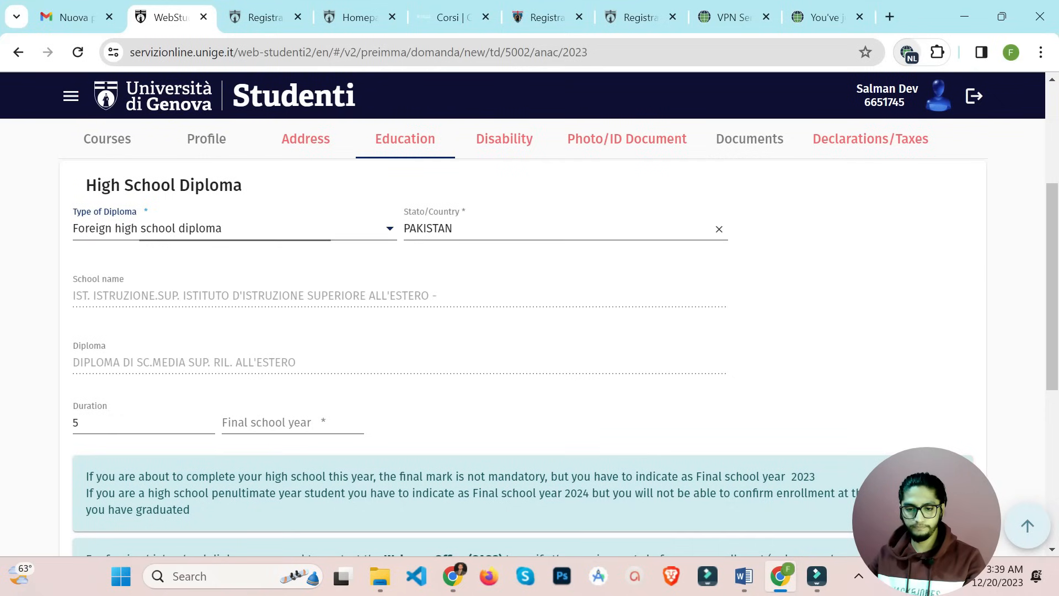
click(235, 228)
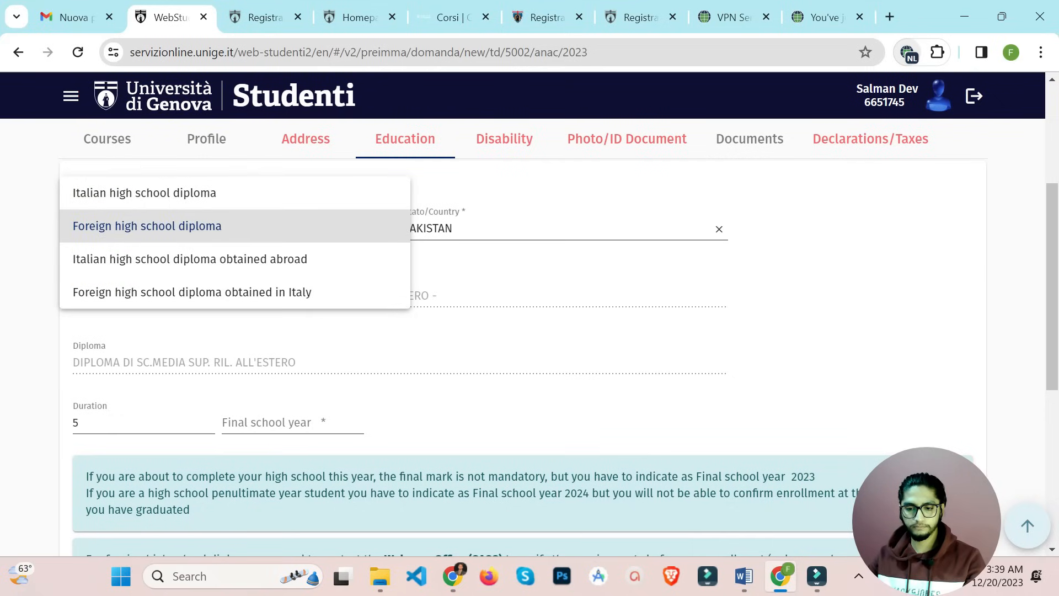
click(277, 225)
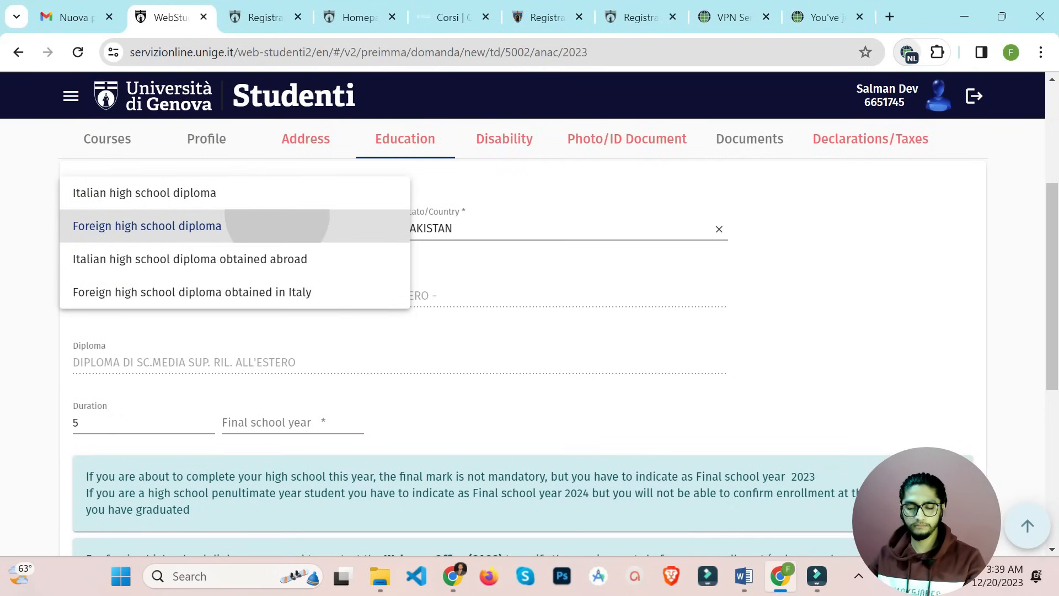
Enter 2019 as the final school year, correcting the mistyped 2020
click(293, 423)
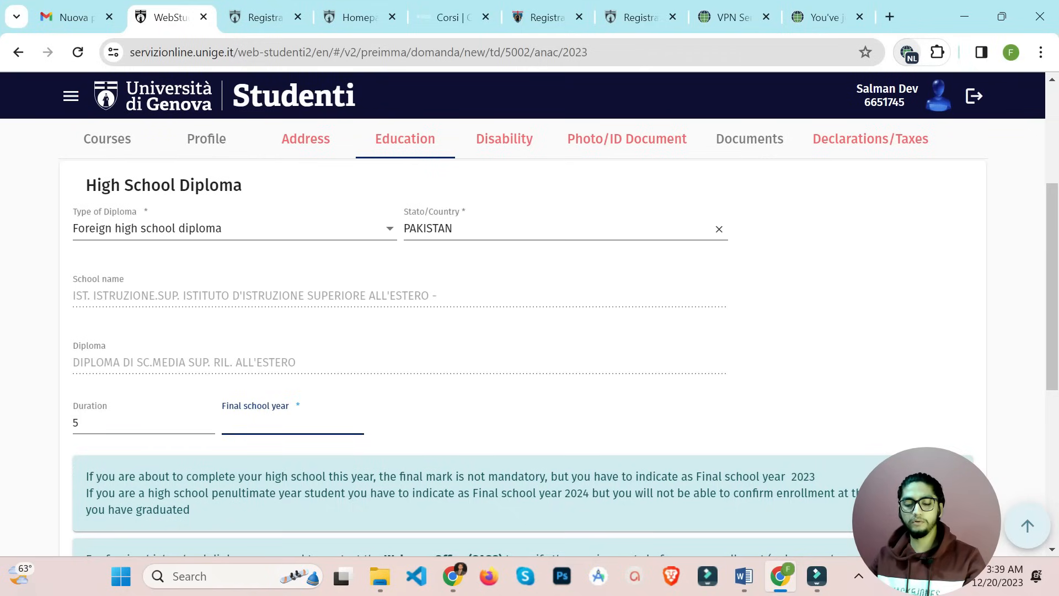
text(2020)
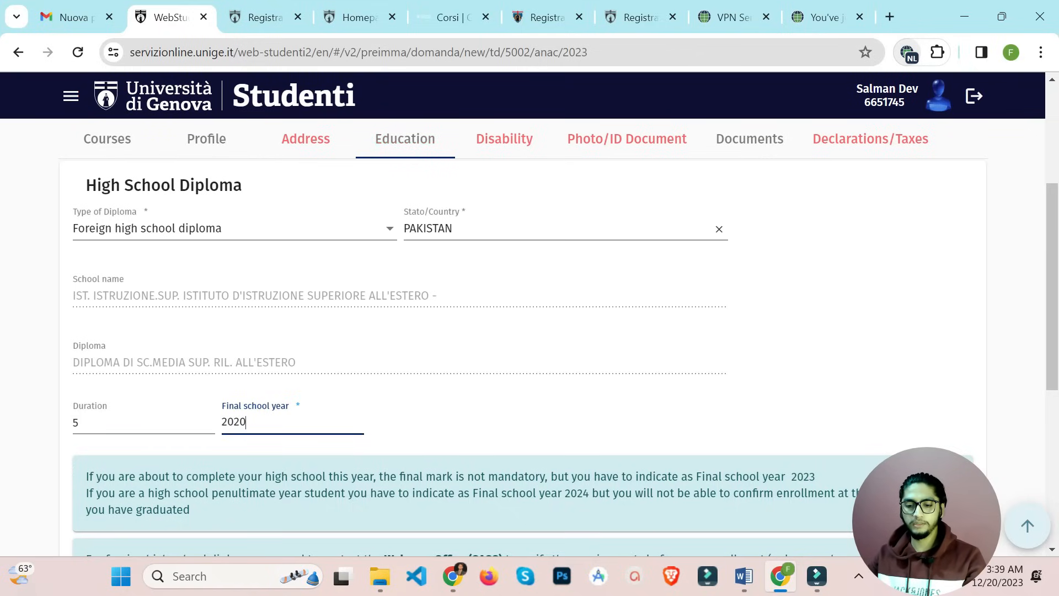
key(BackSpace)
key(BackSpace)
text(19)
scroll(523, 331, down, 2)
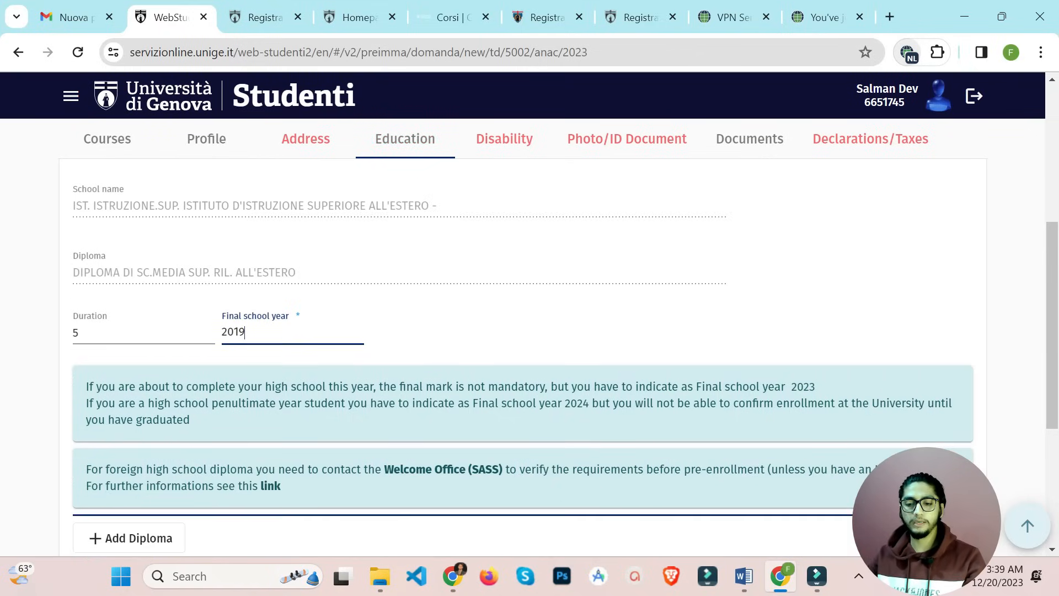
scroll(524, 331, down, 3)
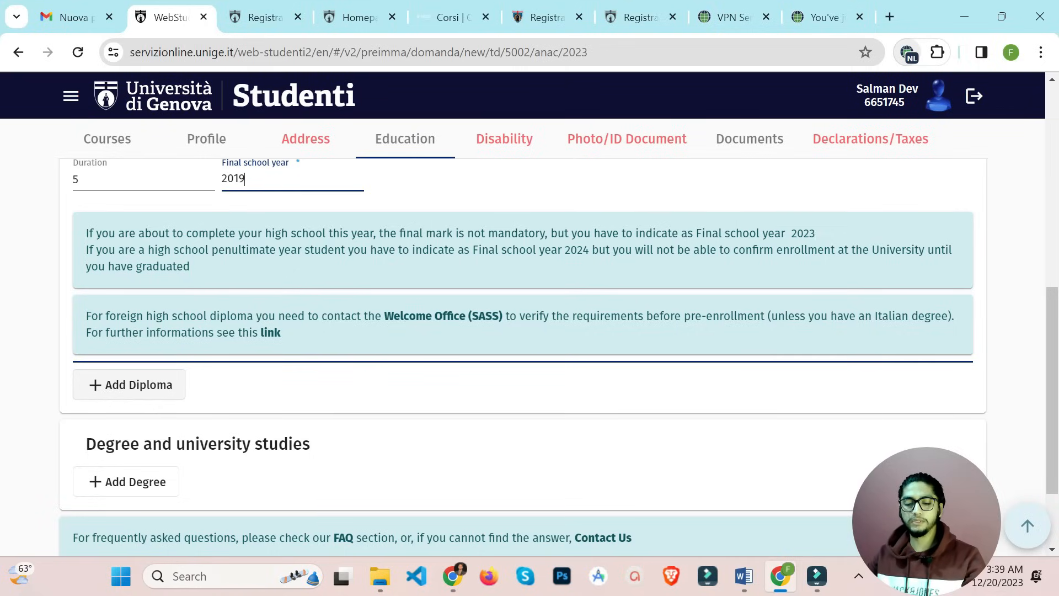
Add a degree entry: To have a degree, Foreign degree, country PAKISTAN
scroll(126, 408, down, 2)
click(126, 407)
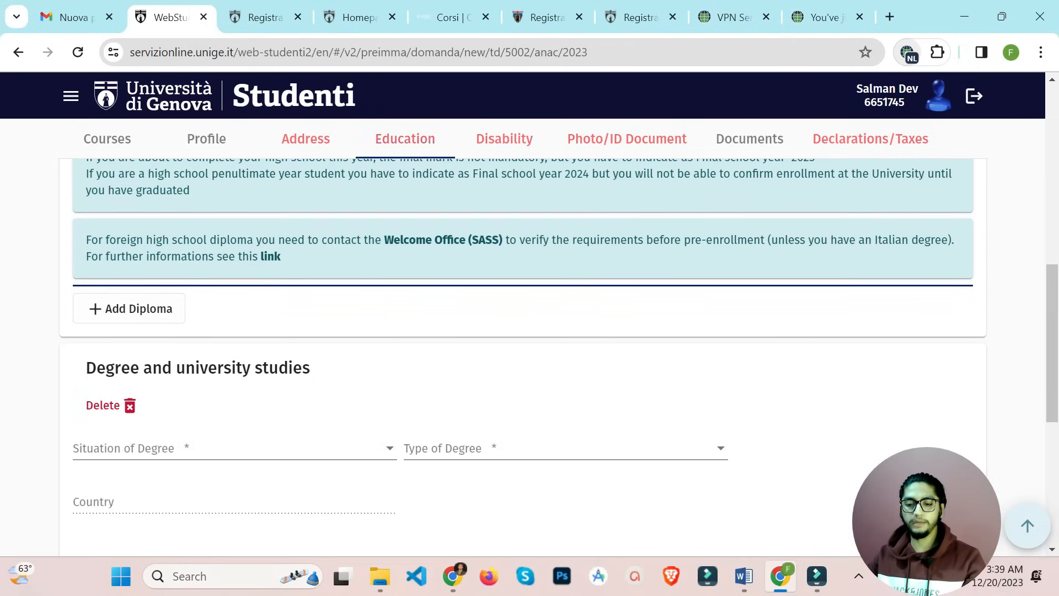
scroll(530, 358, down, 2)
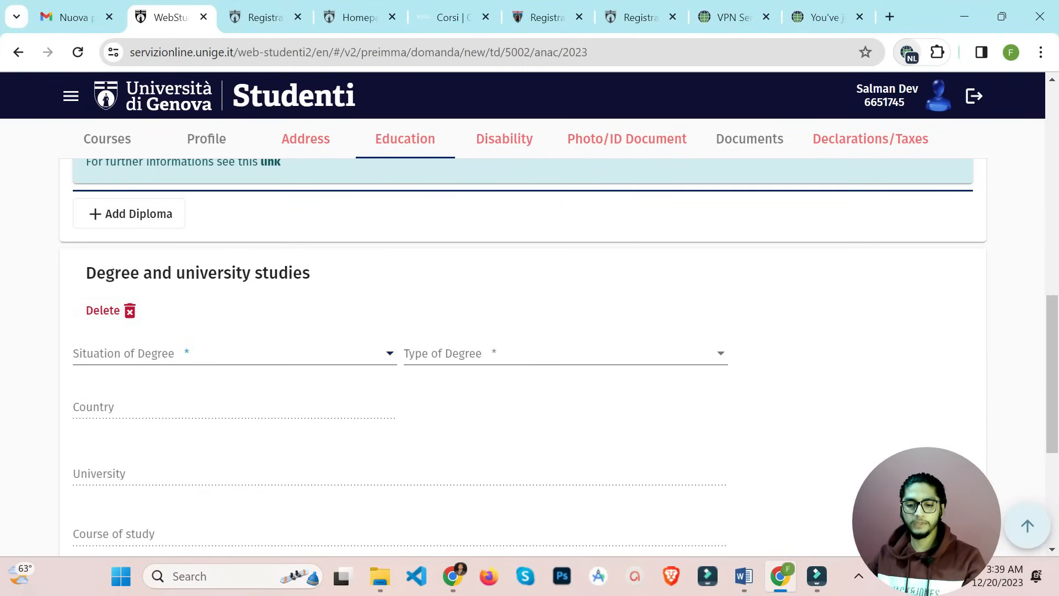
click(235, 353)
key(Down)
key(Down)
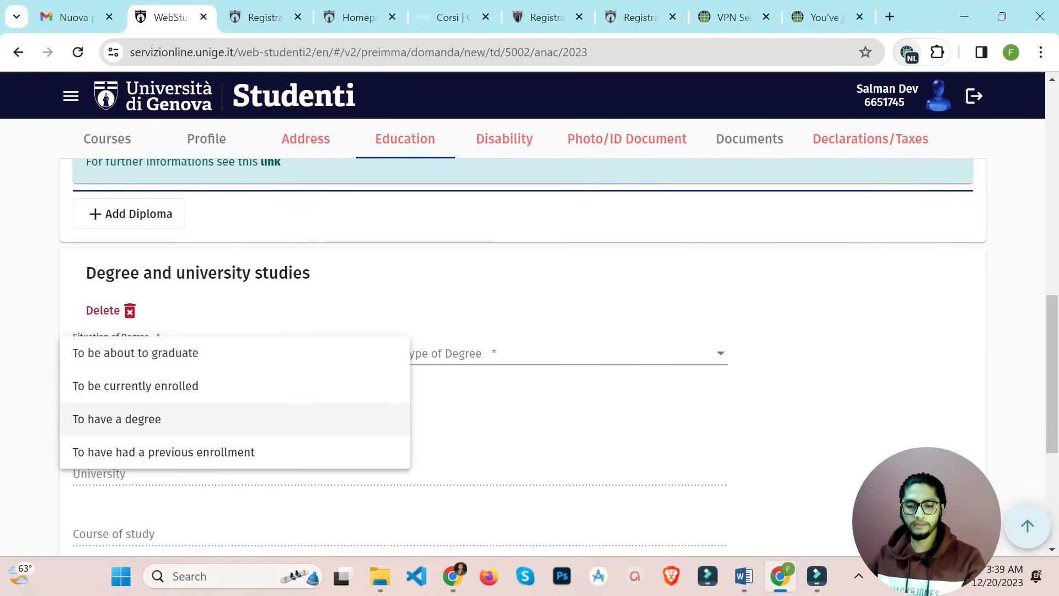
key(Up)
key(Up)
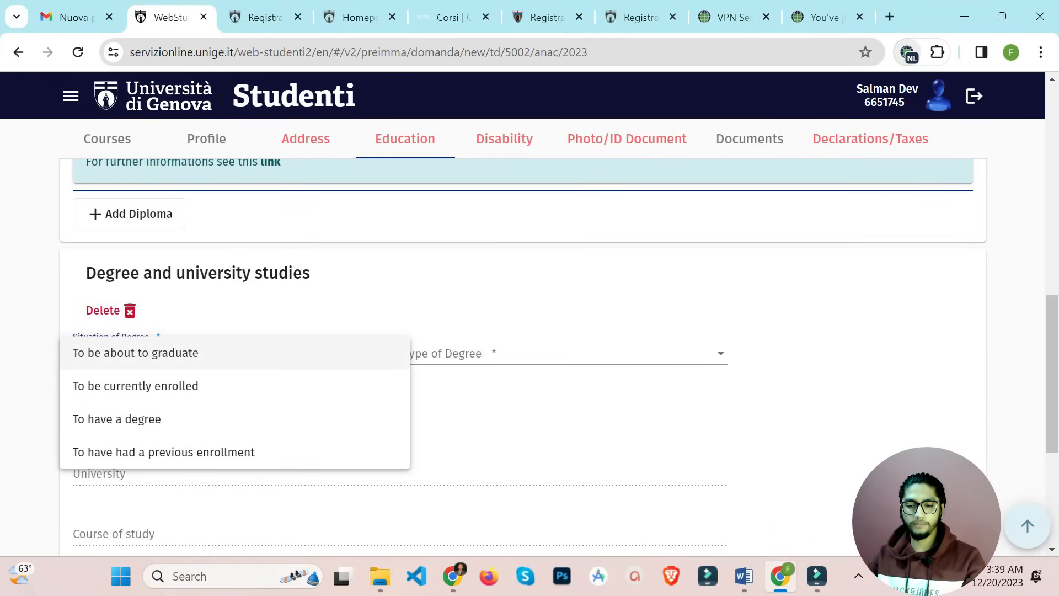
key(Down)
key(Down)
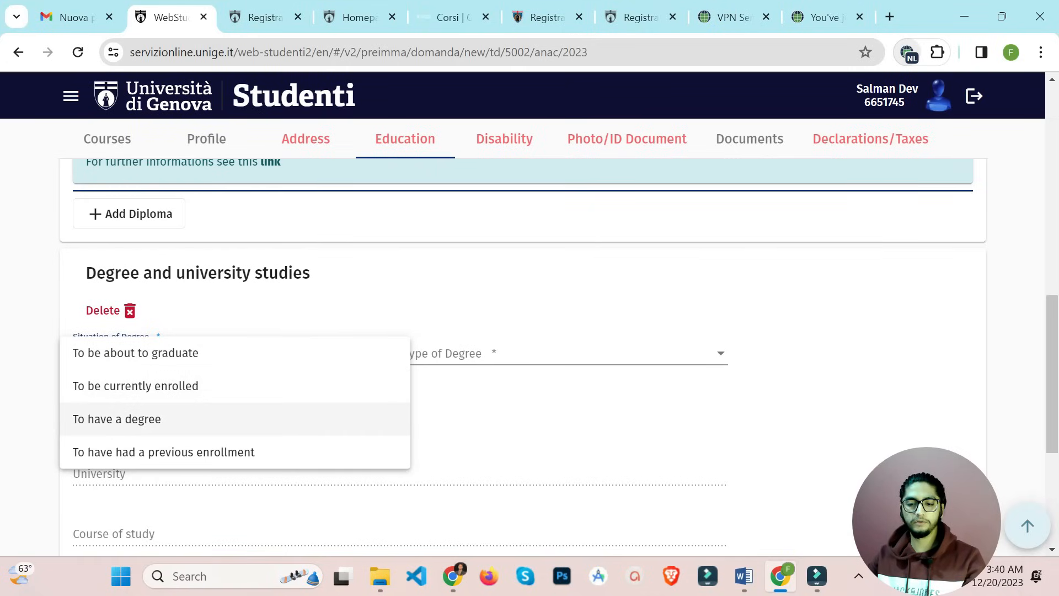
key(Return)
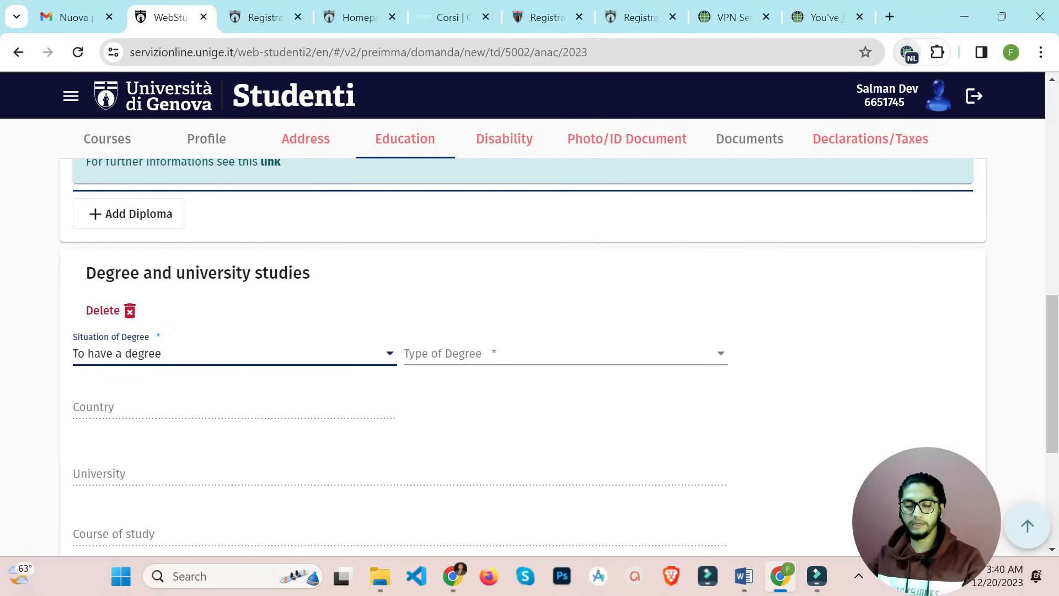
key(Tab)
key(Return)
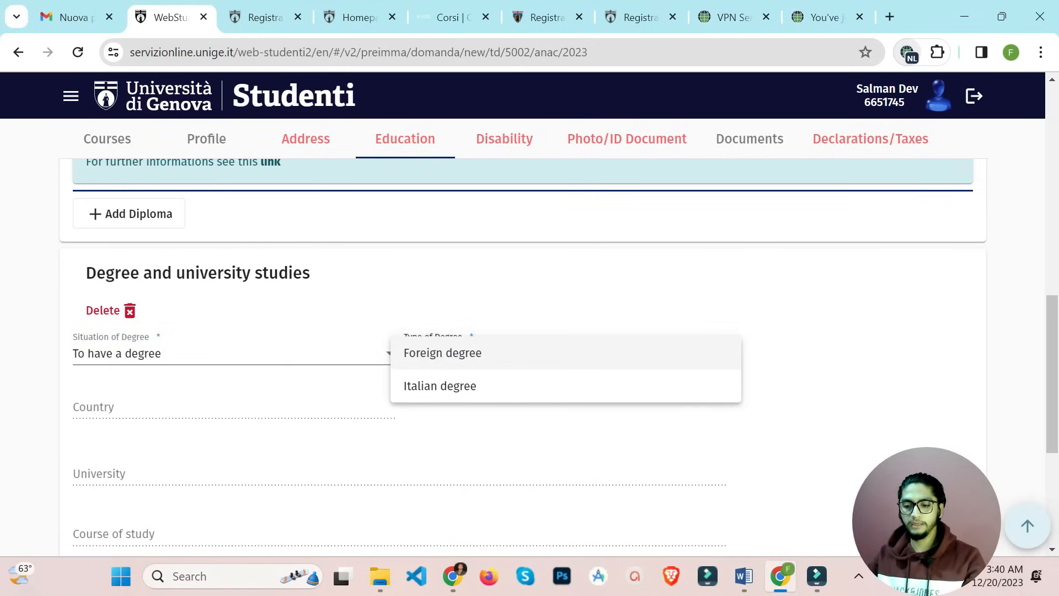
key(Return)
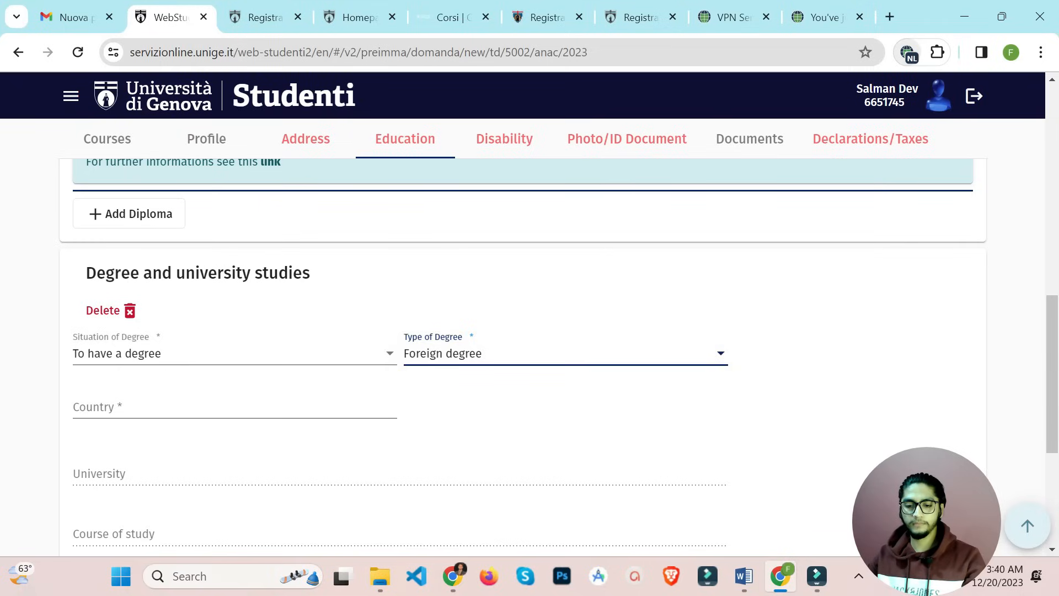
key(Tab)
text(pa)
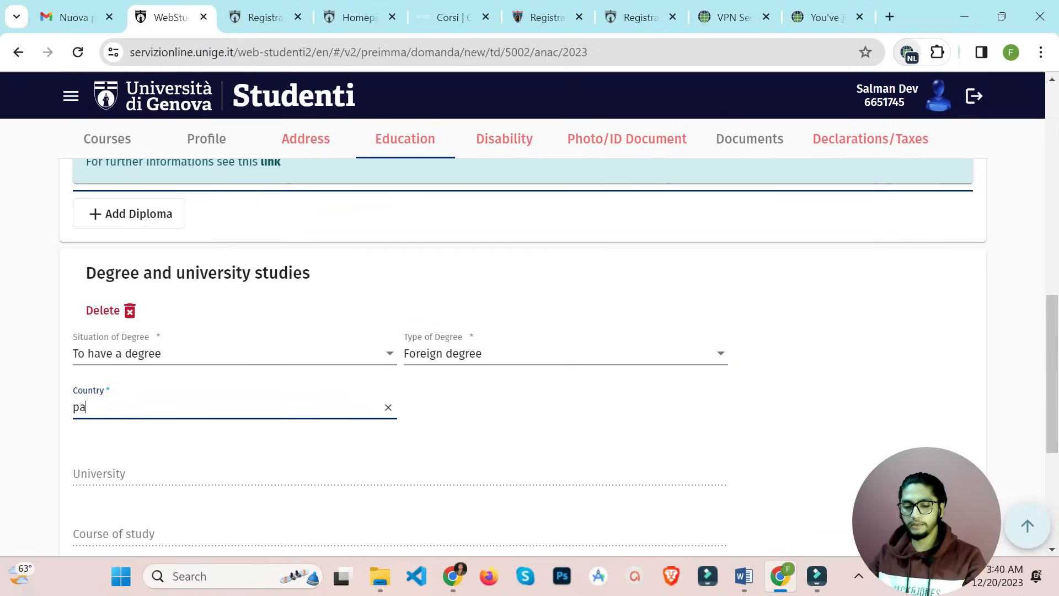
text(k)
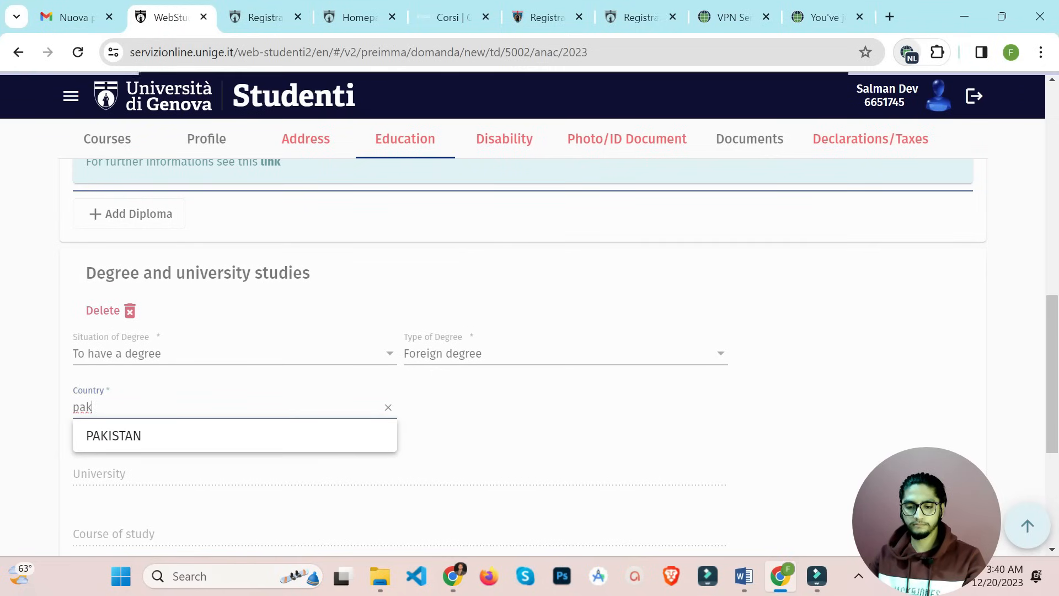
click(199, 435)
Set the degree's date of achievement to 21 November 2023
scroll(198, 436, down, 3)
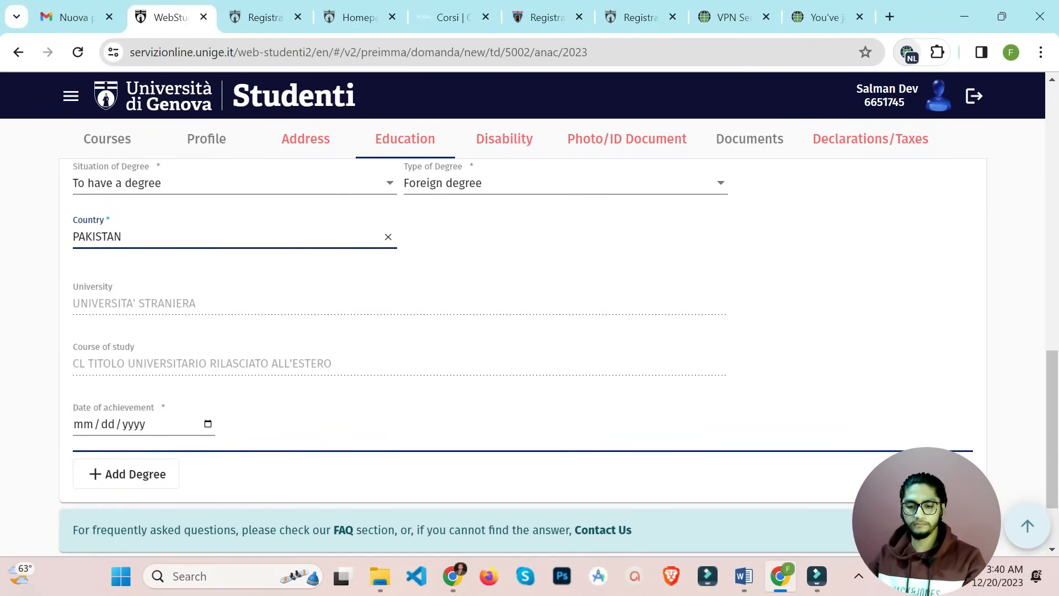
click(83, 425)
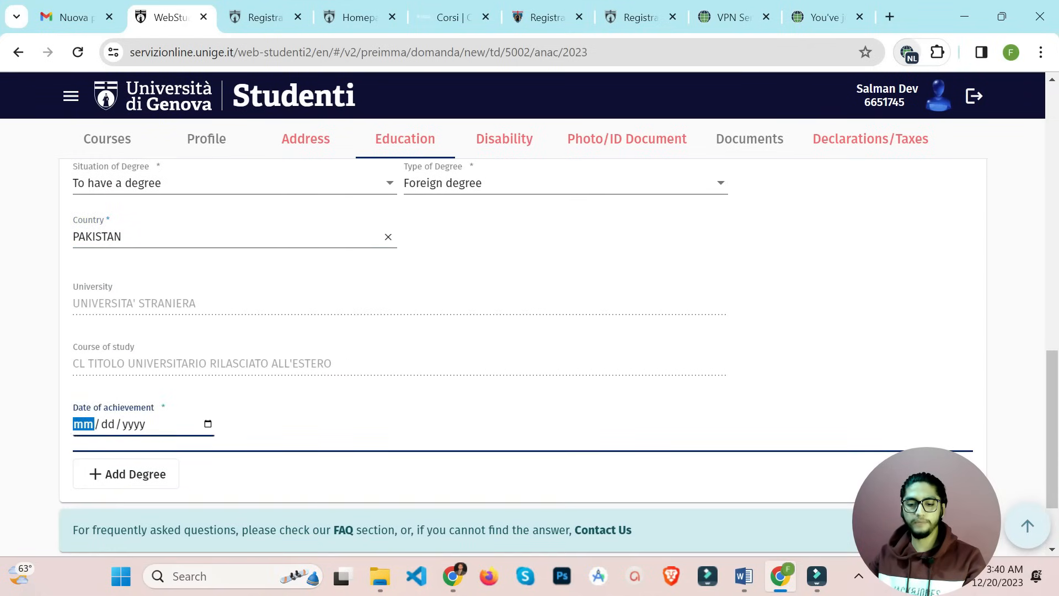
click(208, 424)
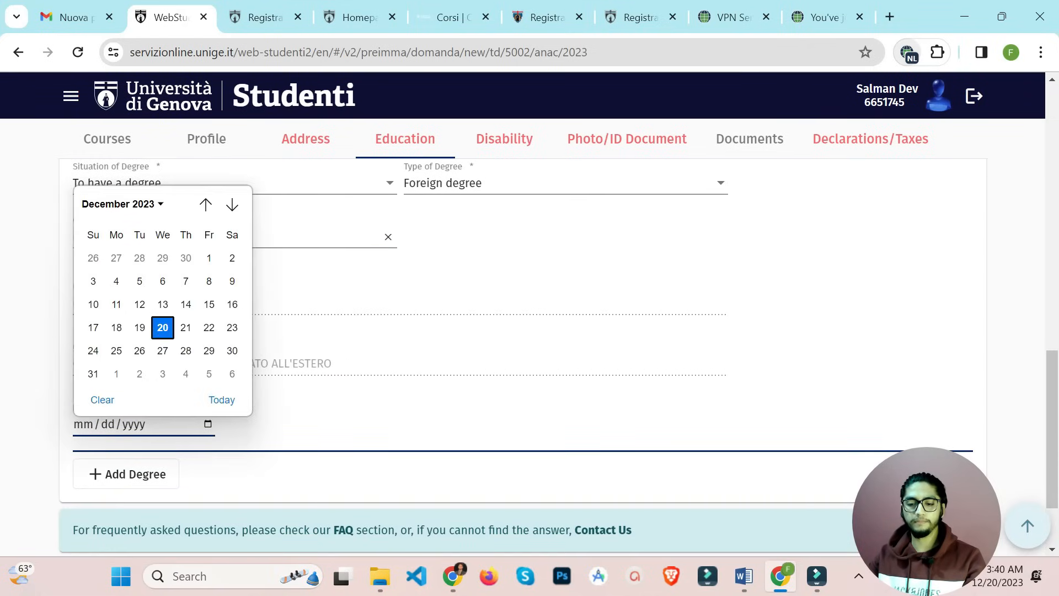
click(122, 205)
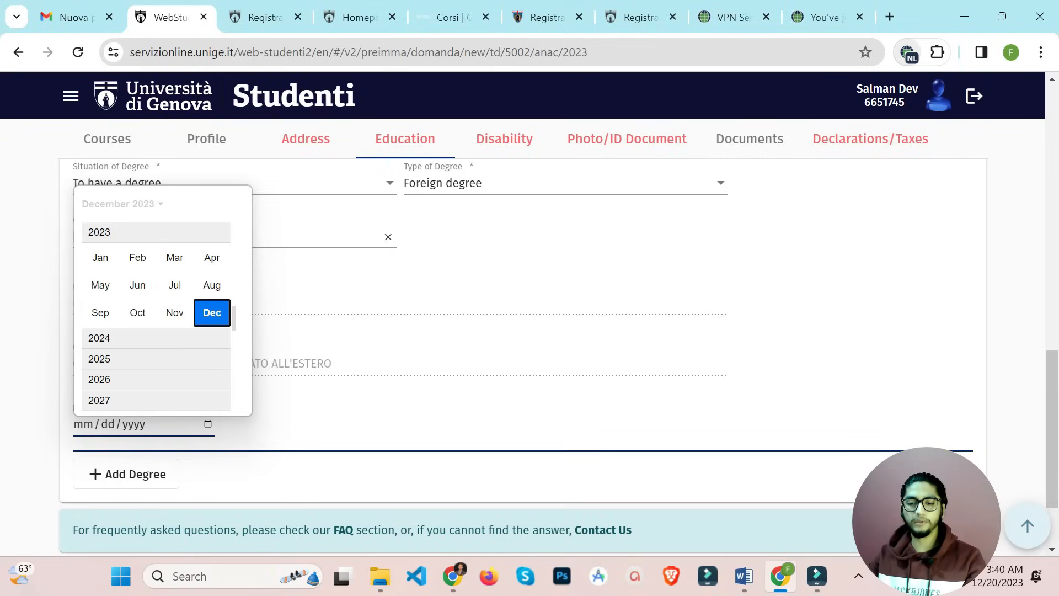
scroll(137, 258, up, 3)
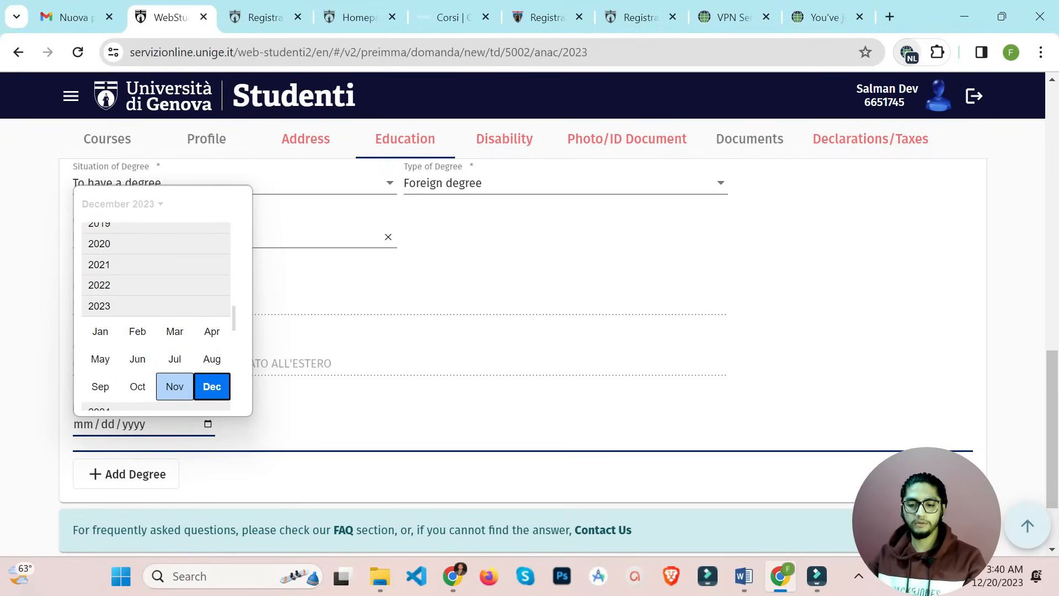
click(174, 386)
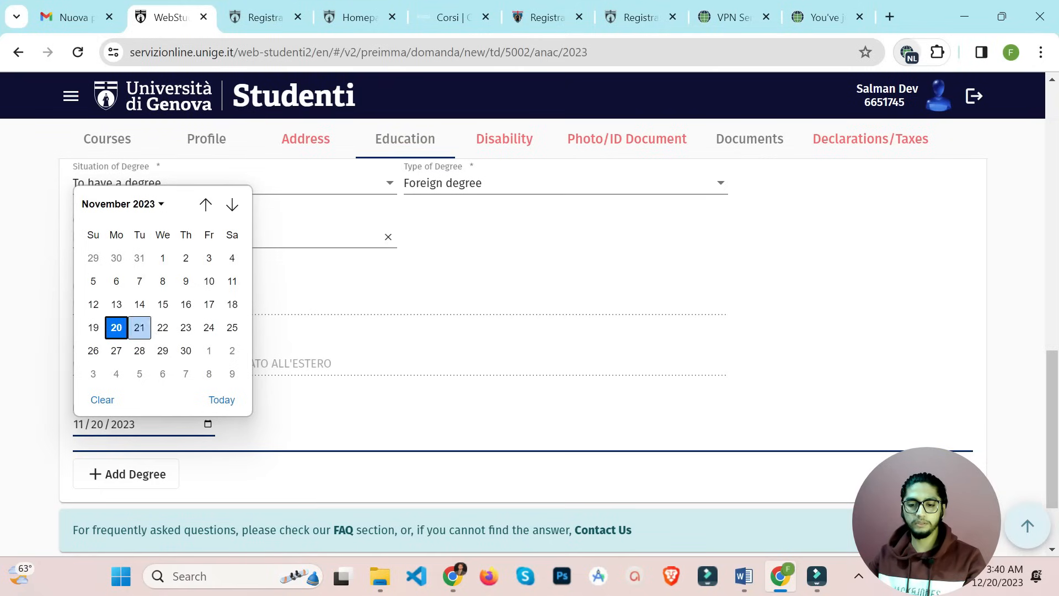
click(140, 327)
scroll(529, 354, down, 2)
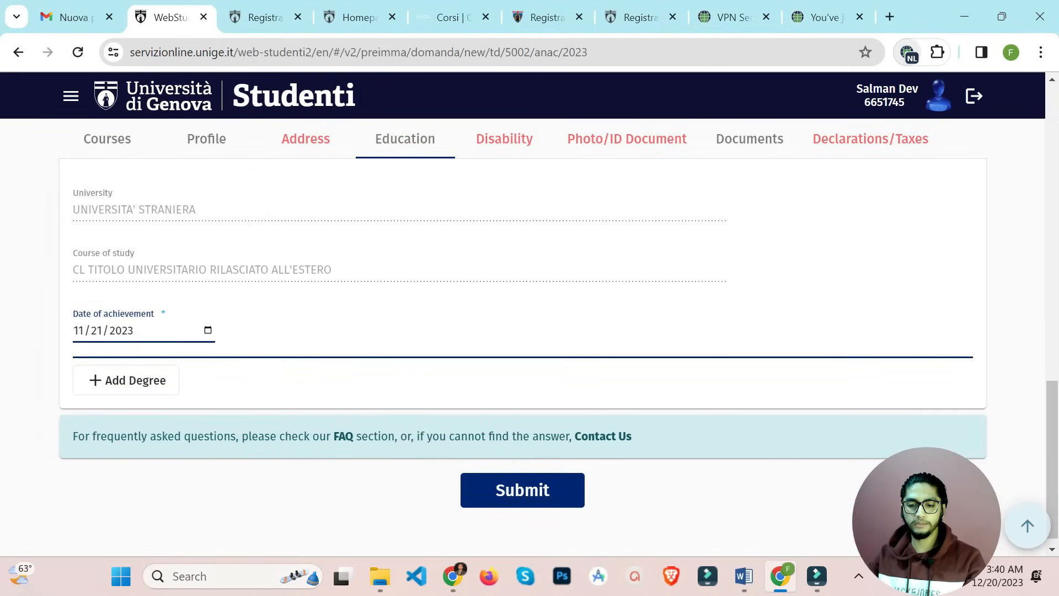
scroll(530, 353, up, 6)
scroll(529, 353, up, 10)
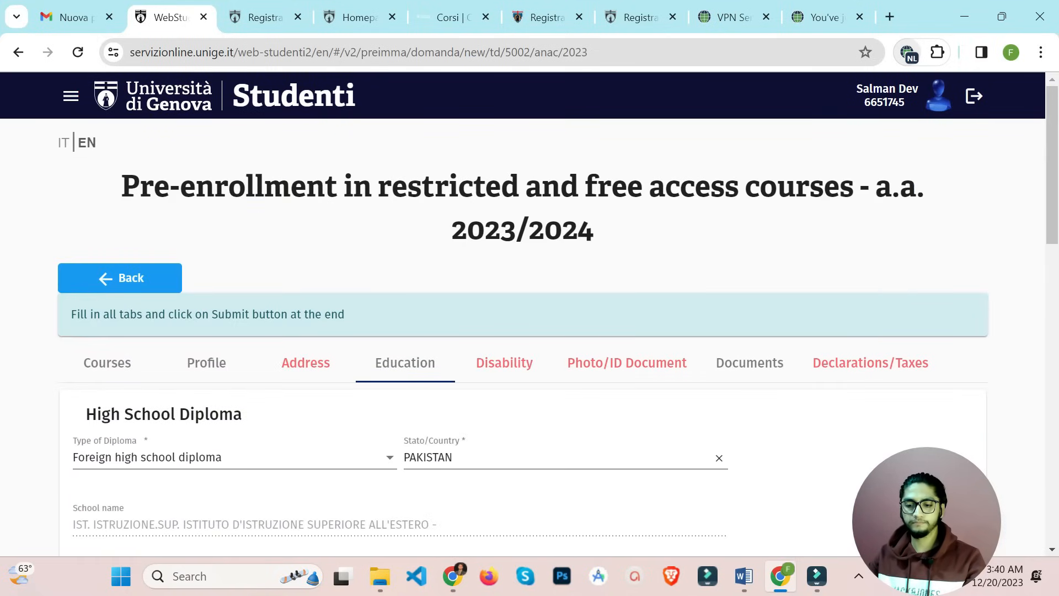
Tick 'I declare to not have certificates' in Disability, then go to Photo/ID Document
click(504, 362)
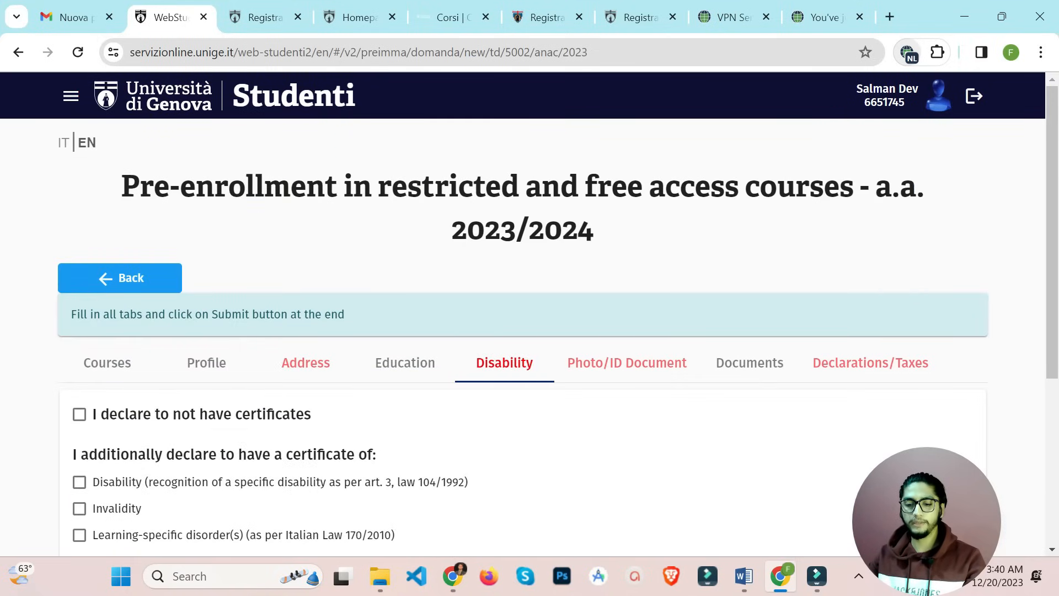
scroll(504, 362, down, 2)
click(80, 275)
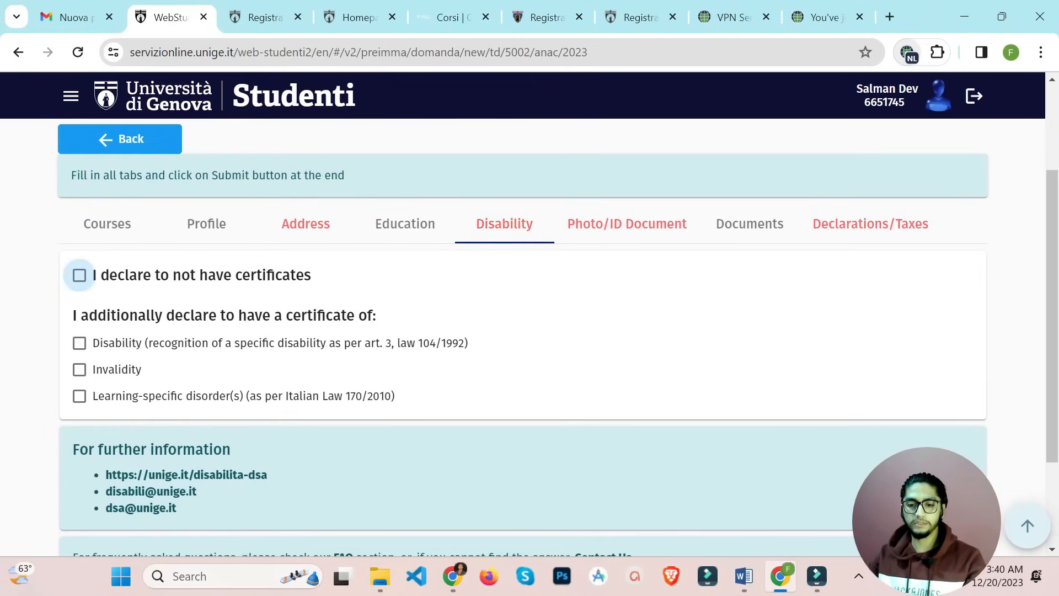
click(627, 223)
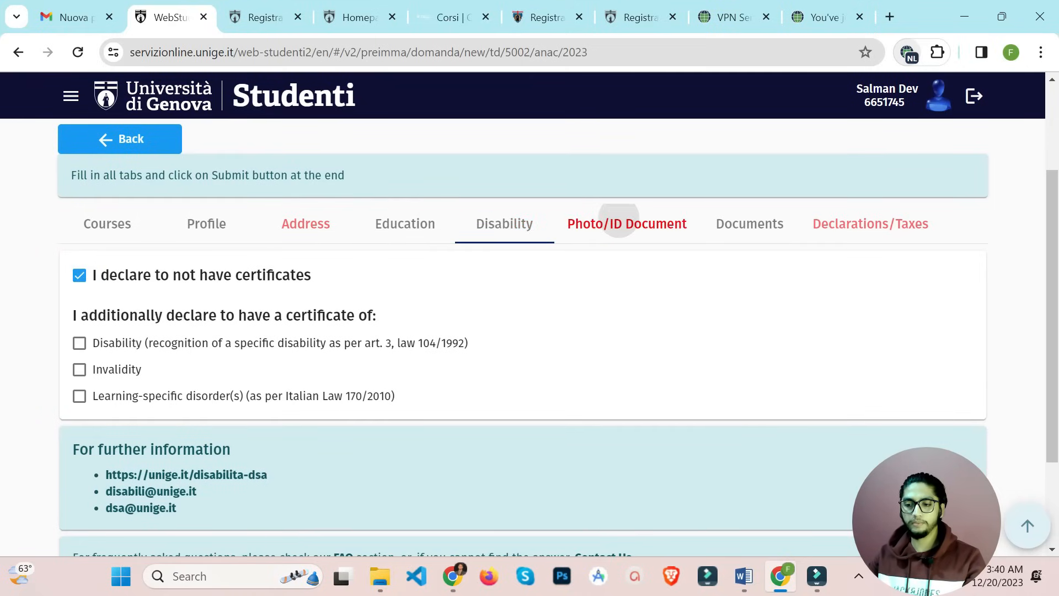
scroll(522, 320, down, 2)
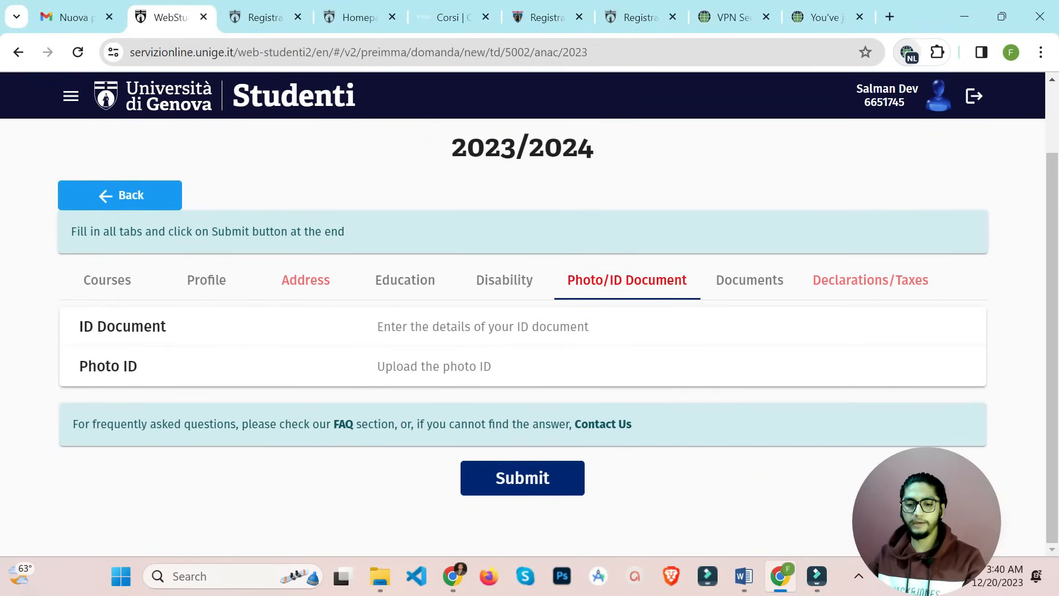
Set the ID document type to Passport with issuing date 01/19/2022
click(483, 333)
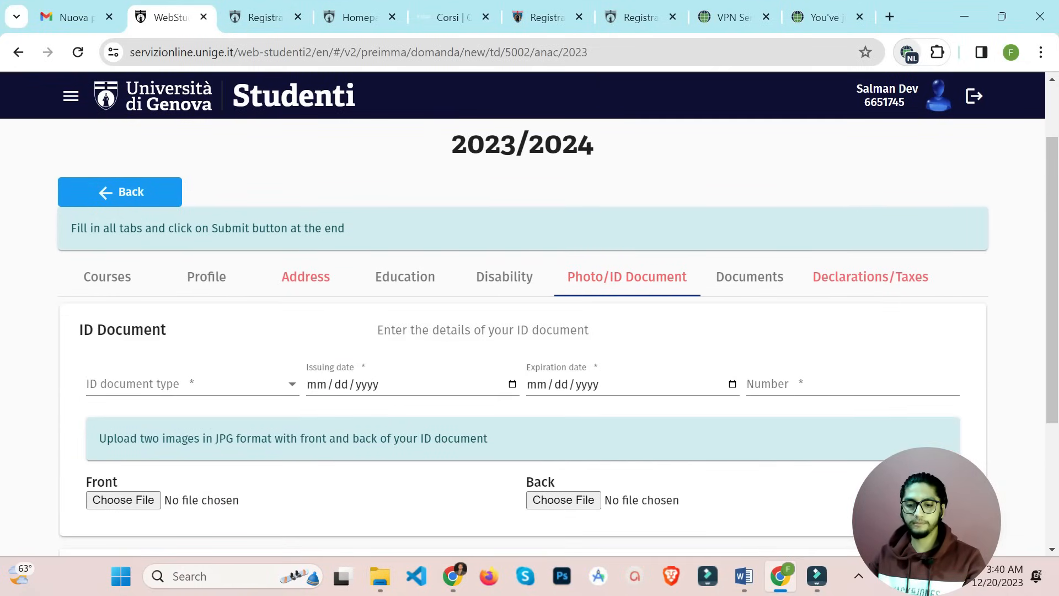
scroll(522, 353, down, 1)
click(192, 315)
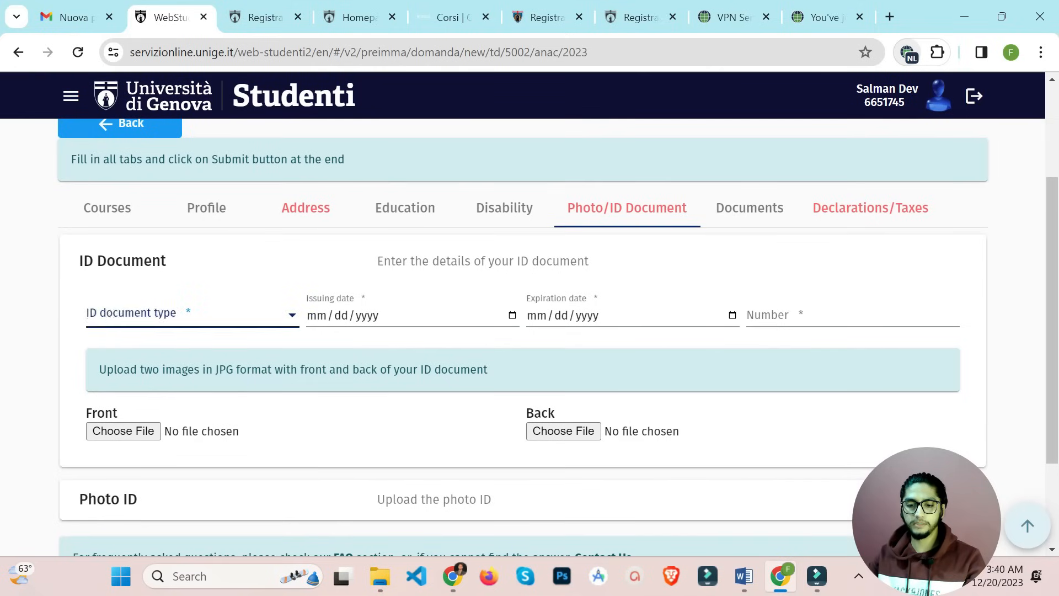
click(144, 347)
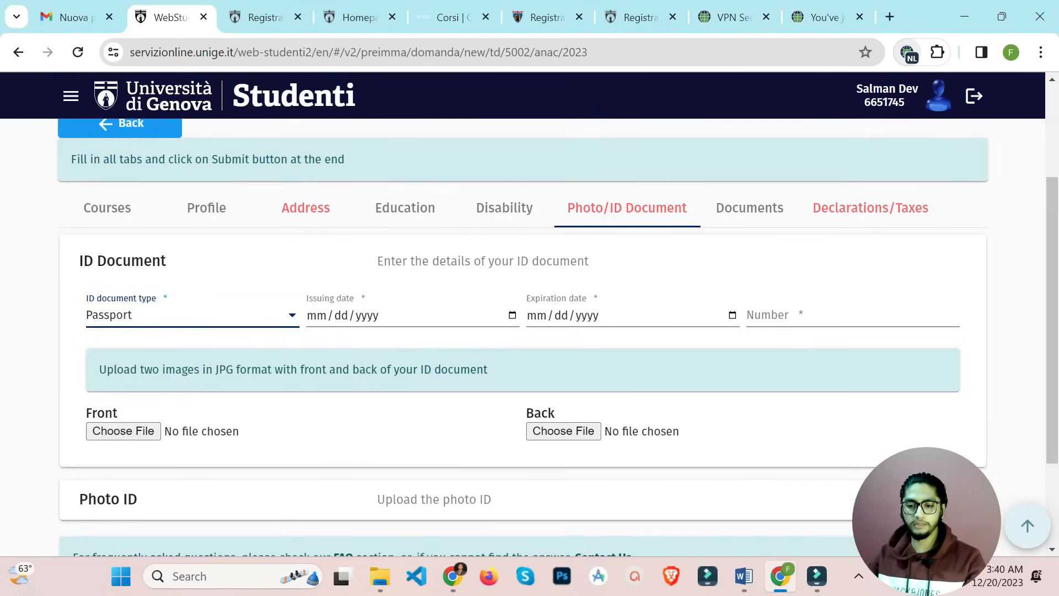
click(317, 315)
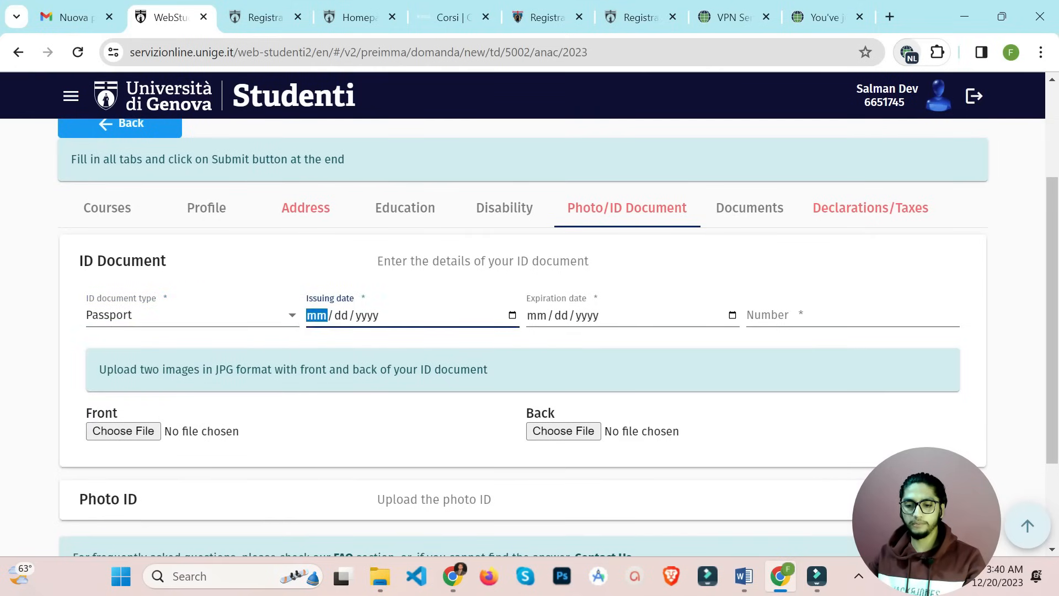
click(513, 315)
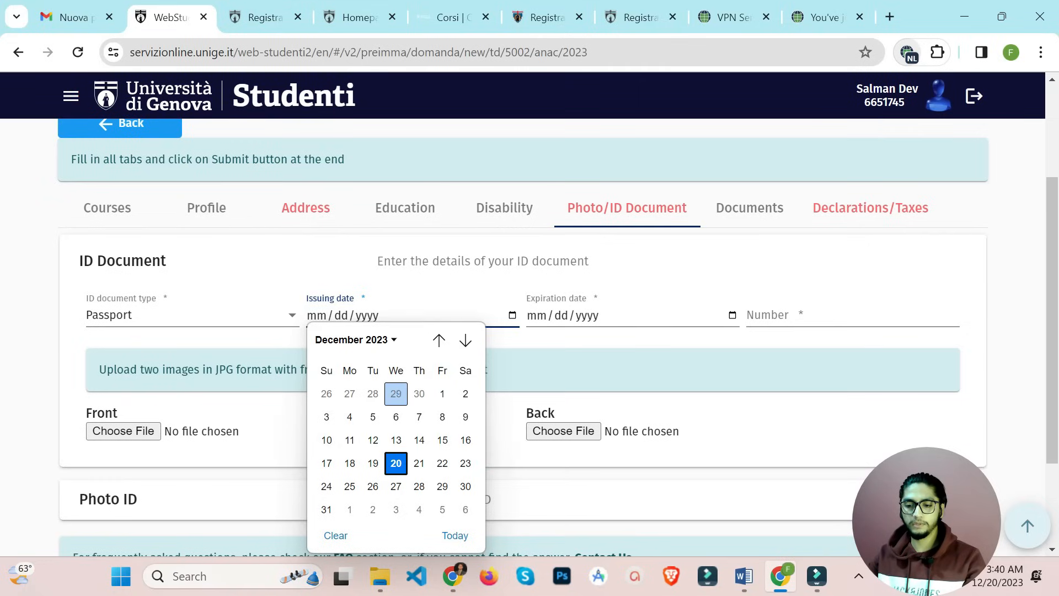
click(352, 339)
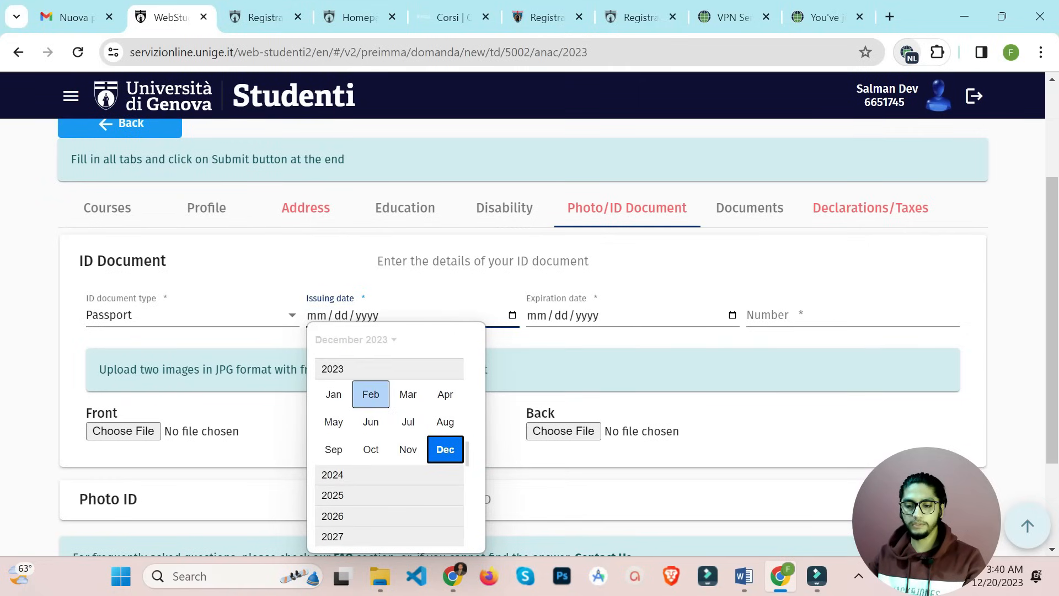
scroll(371, 398, up, 1)
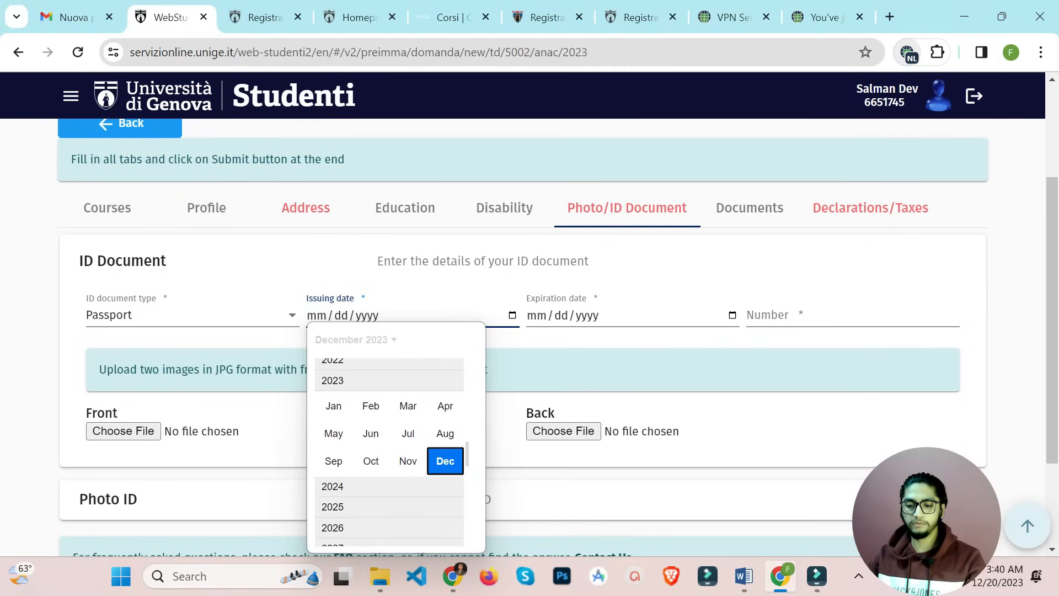
click(333, 361)
click(334, 392)
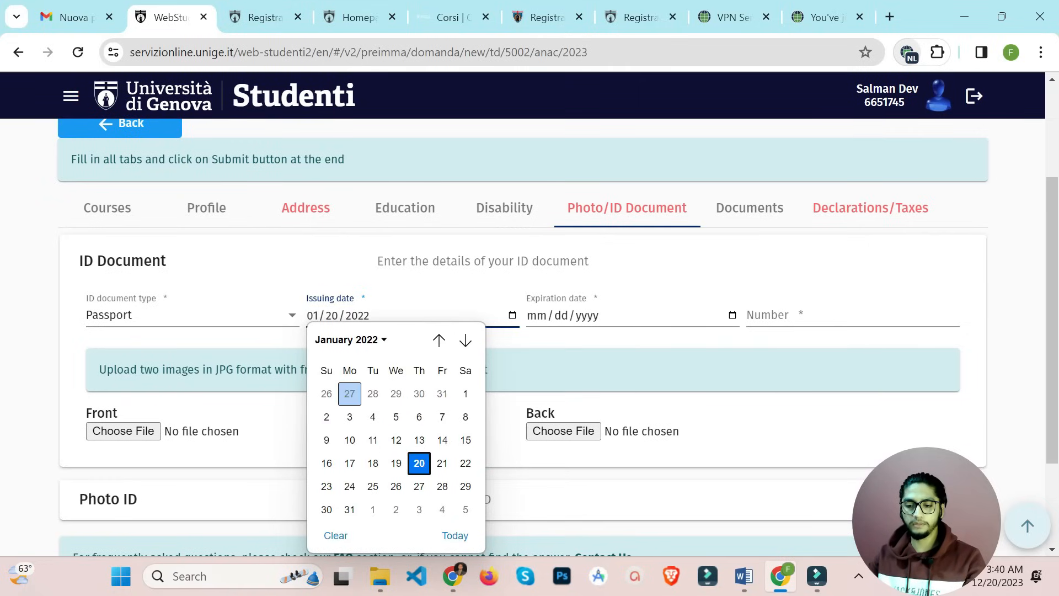
key(Return)
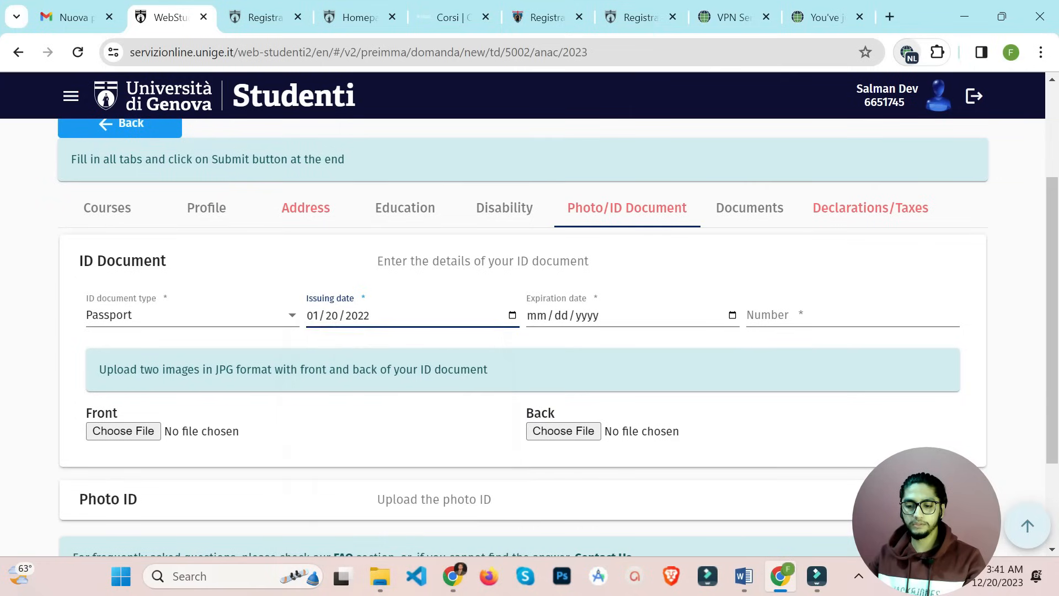
Set the passport expiration date to 10/19/2027 and enter the passport number
click(733, 316)
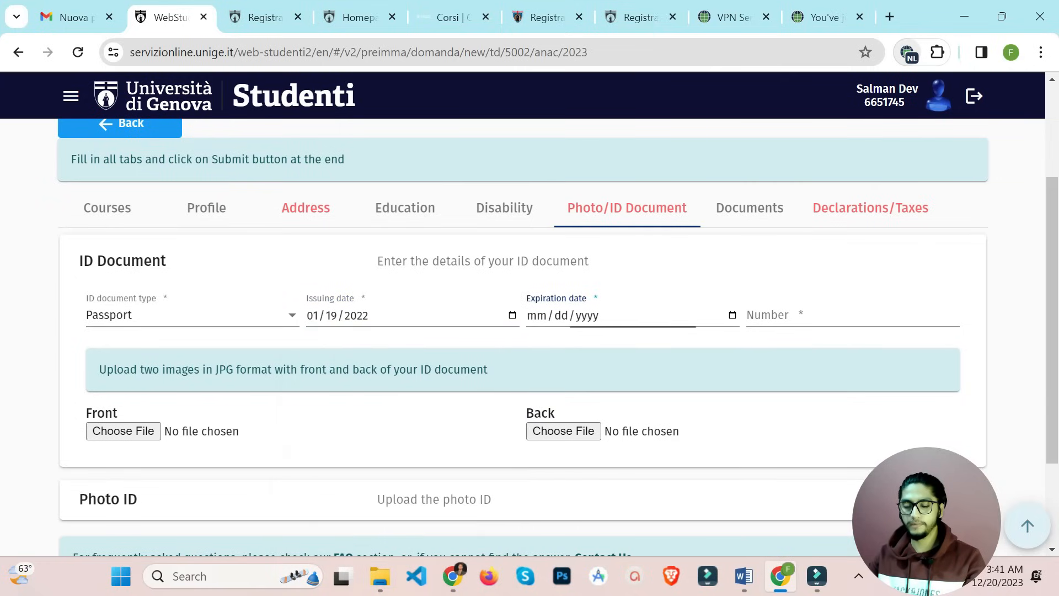
click(576, 339)
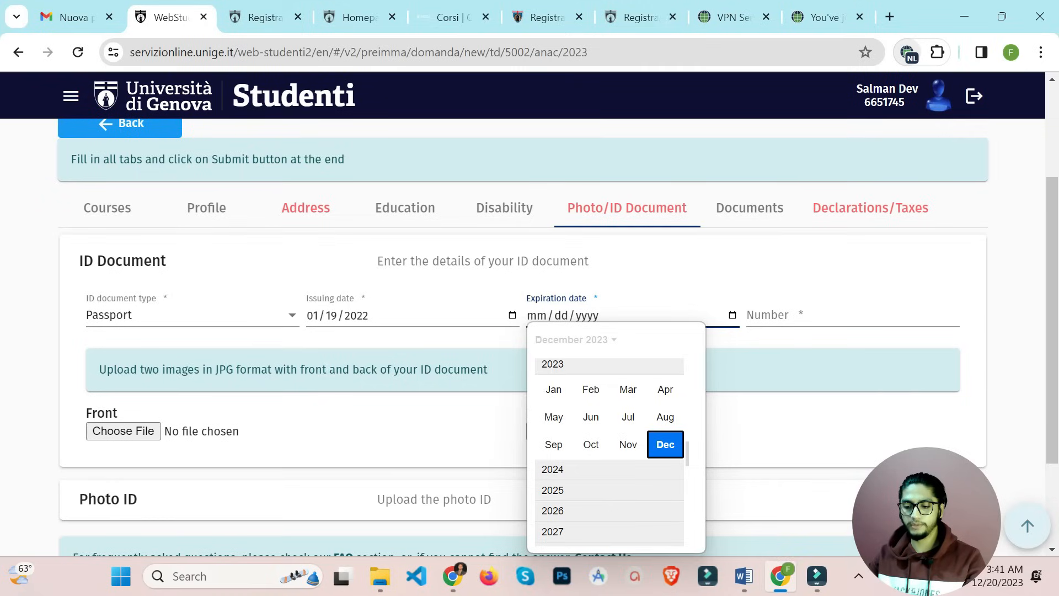
click(553, 537)
click(591, 448)
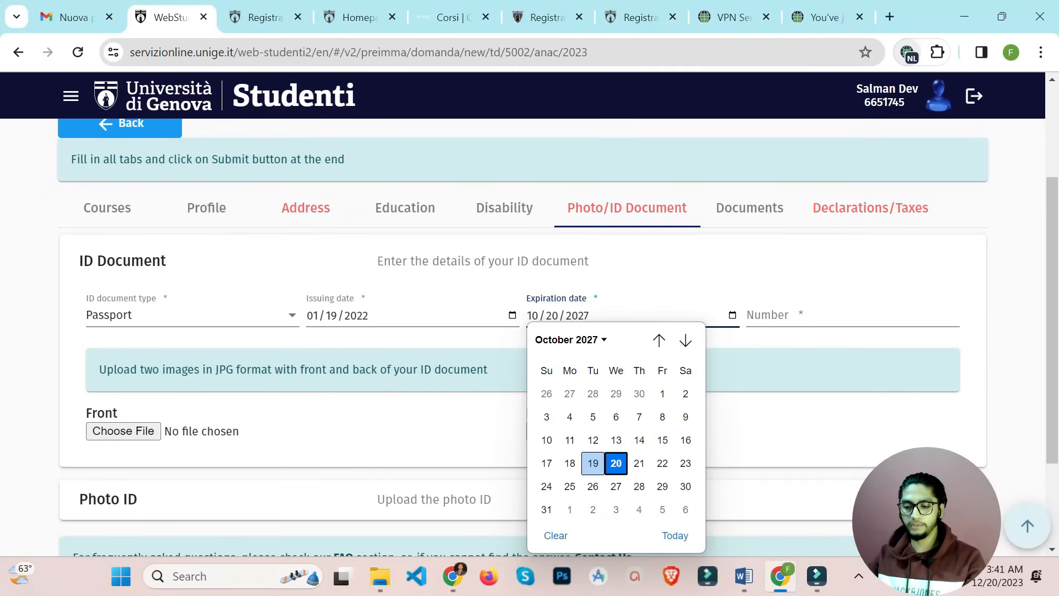
click(593, 463)
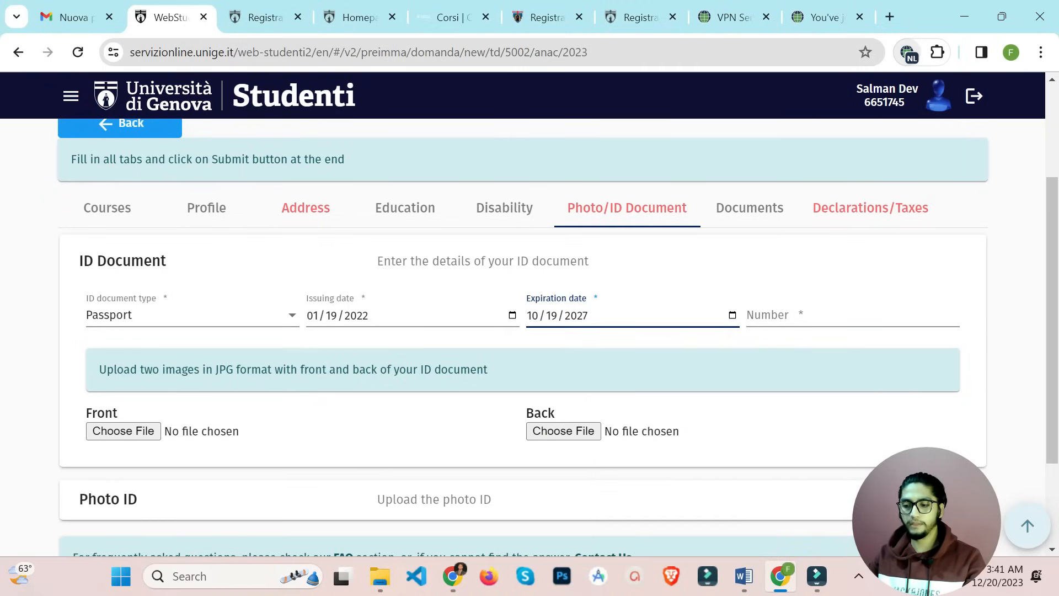
click(798, 315)
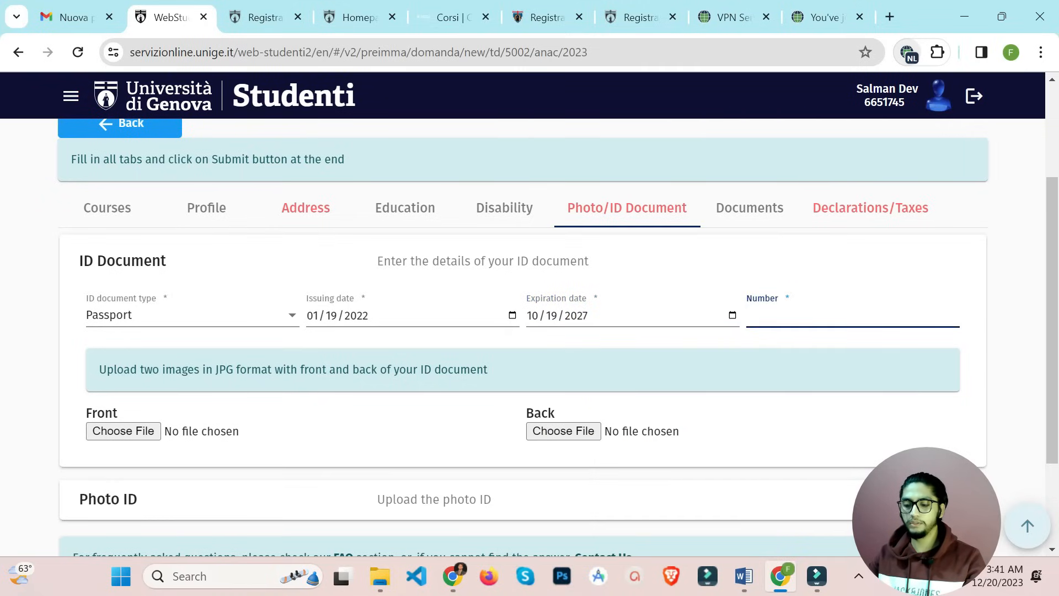
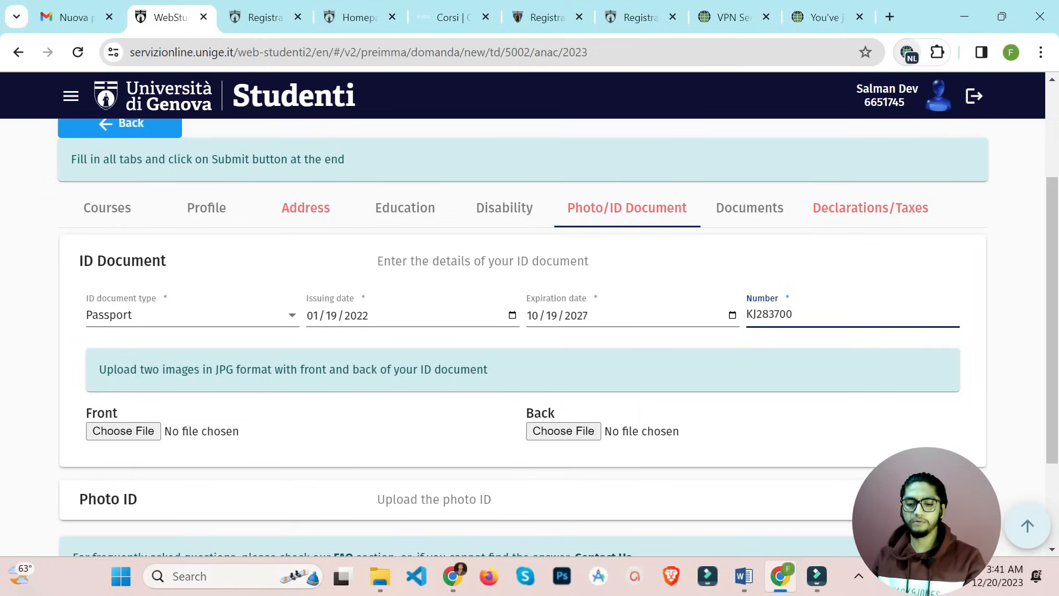
Expand the Photo ID section below the document details
scroll(530, 331, down, 2)
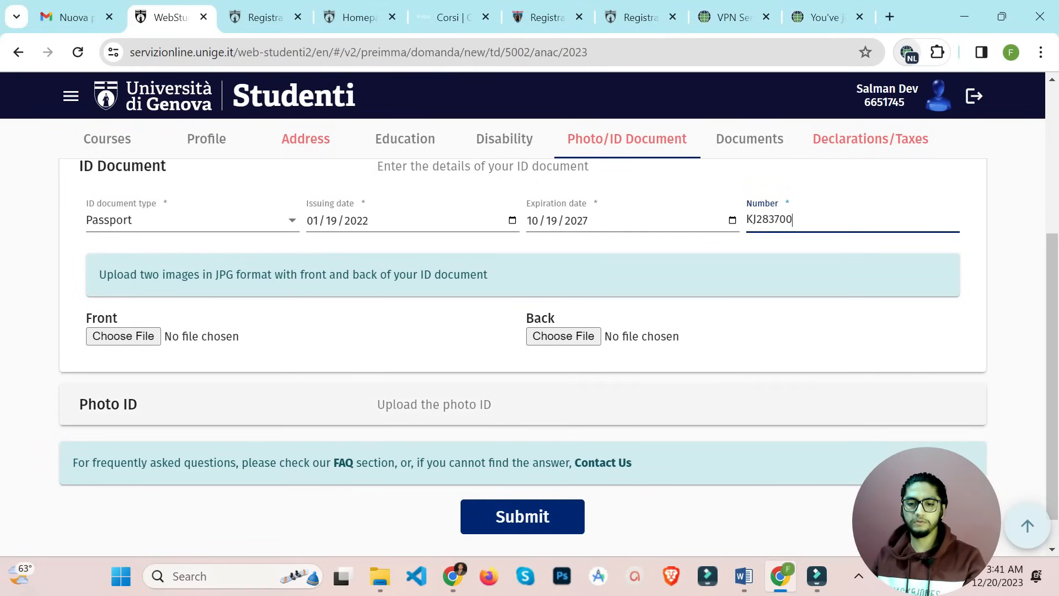
click(523, 405)
scroll(523, 404, down, 3)
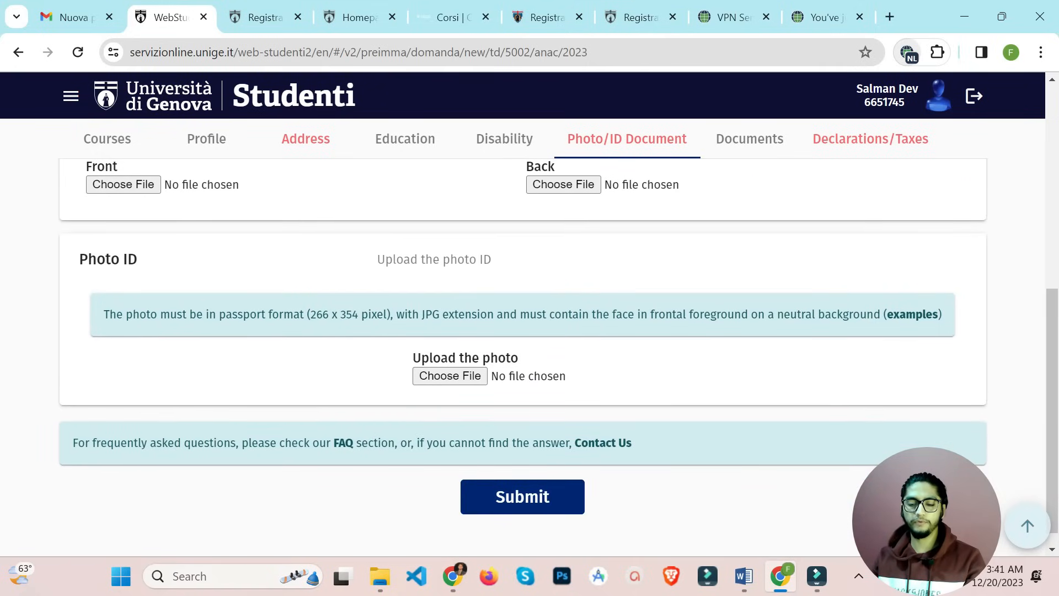
scroll(523, 357, up, 1)
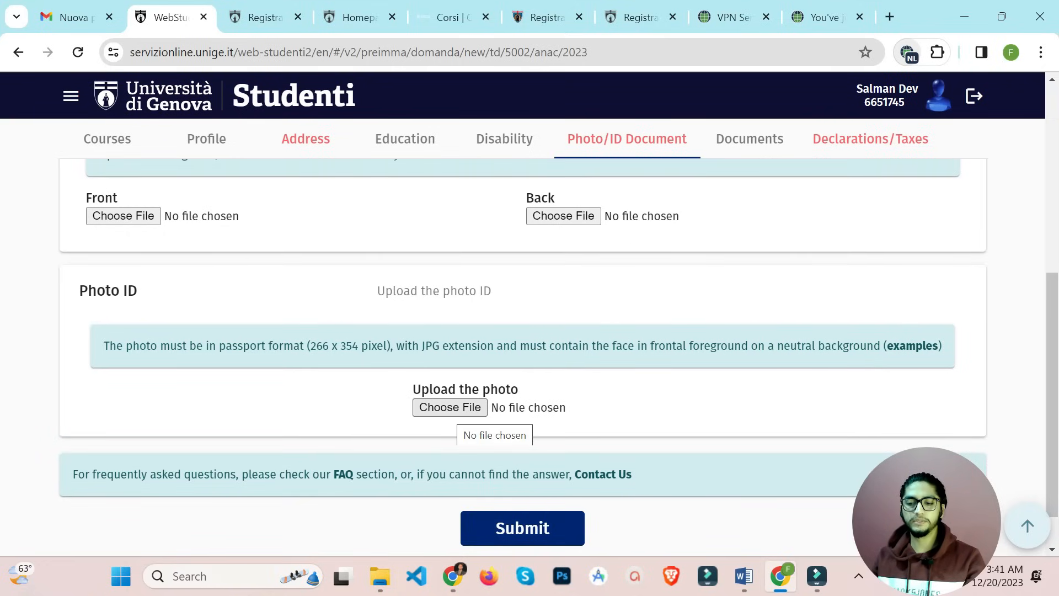
scroll(523, 357, up, 3)
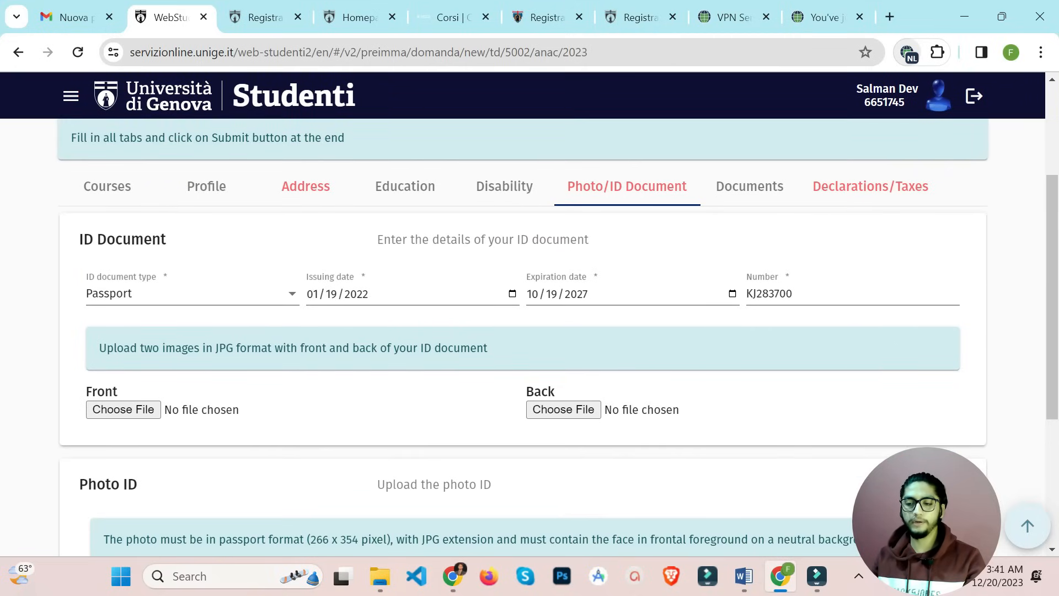
On the Documents tab, go past Computer Science to the Computer Engineering English language certification field
click(750, 186)
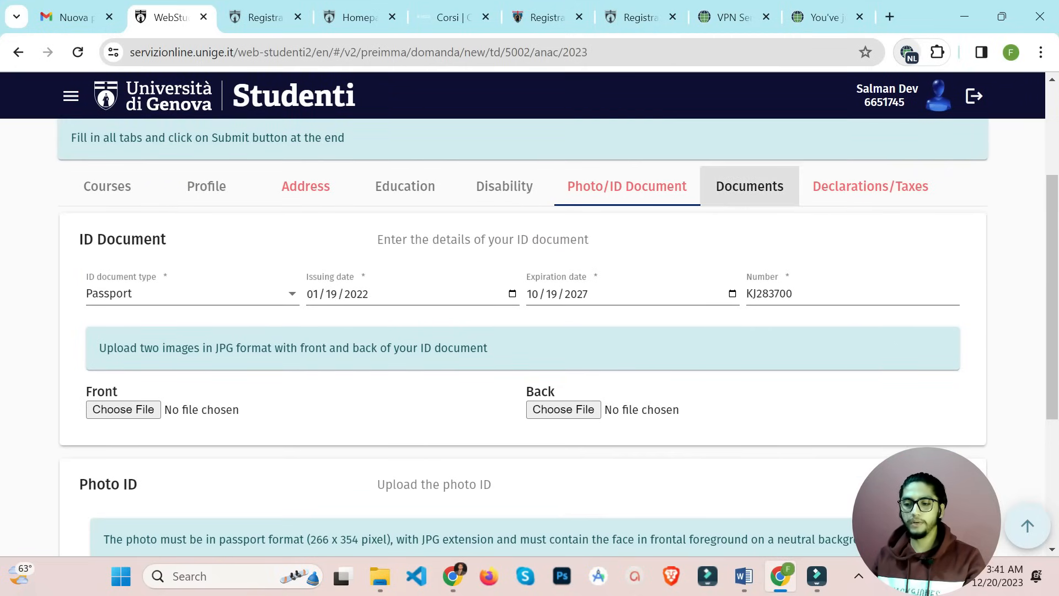
scroll(523, 337, down, 3)
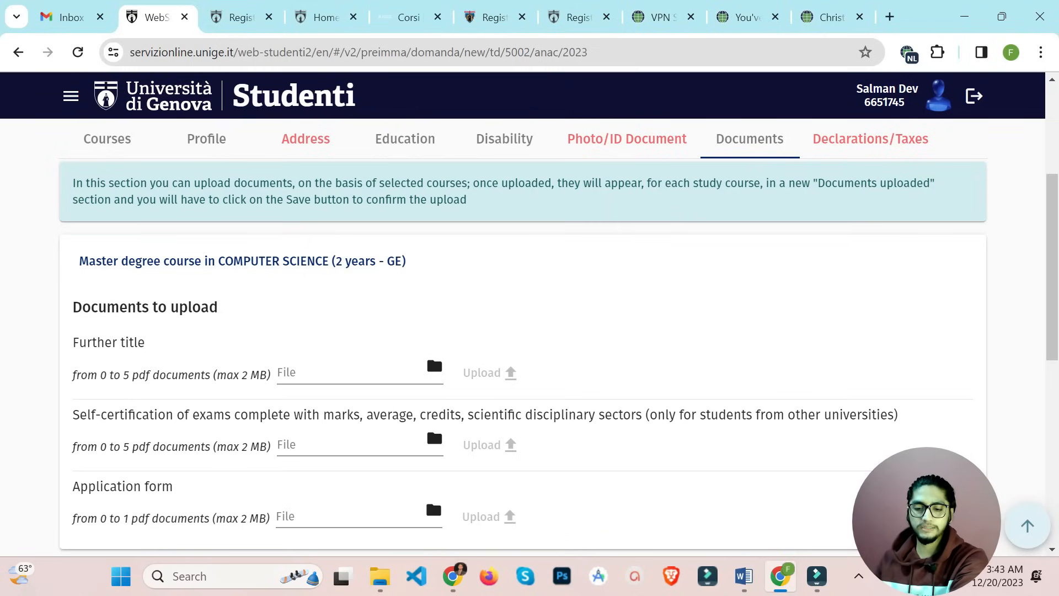
scroll(523, 331, down, 1)
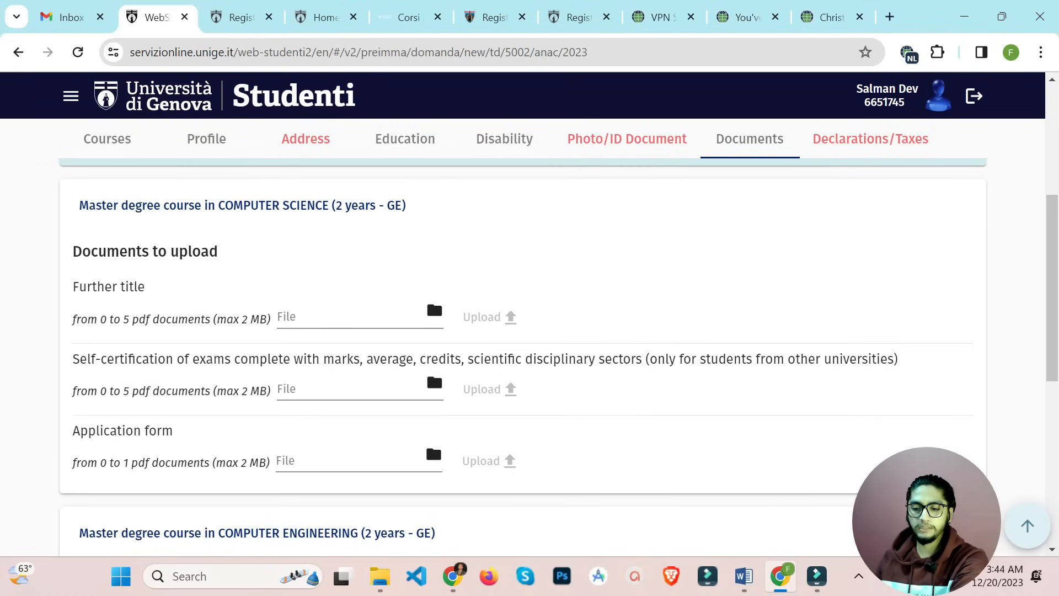
scroll(523, 331, down, 1)
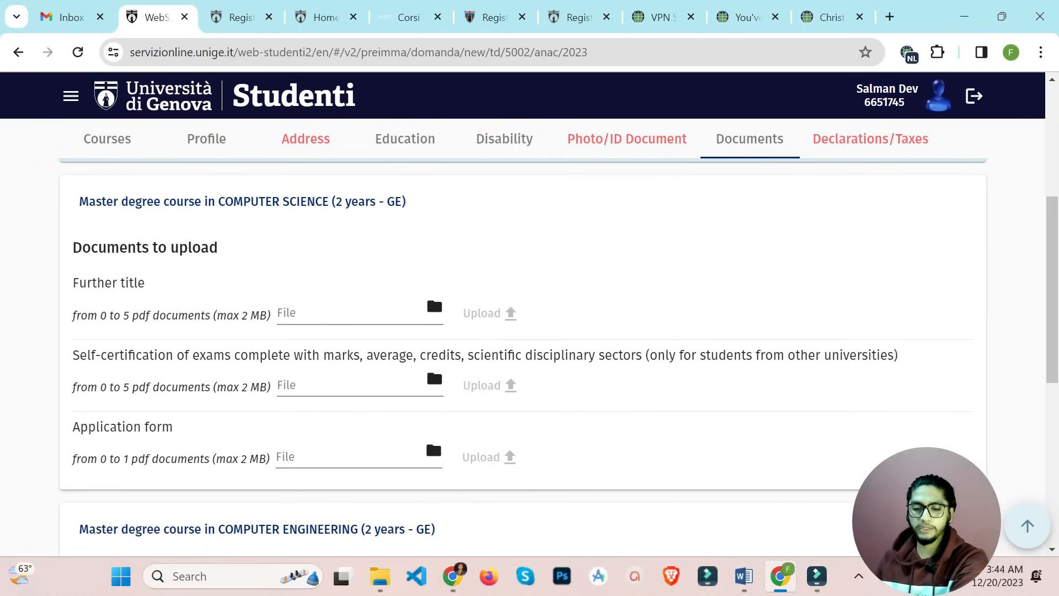
scroll(523, 331, down, 1)
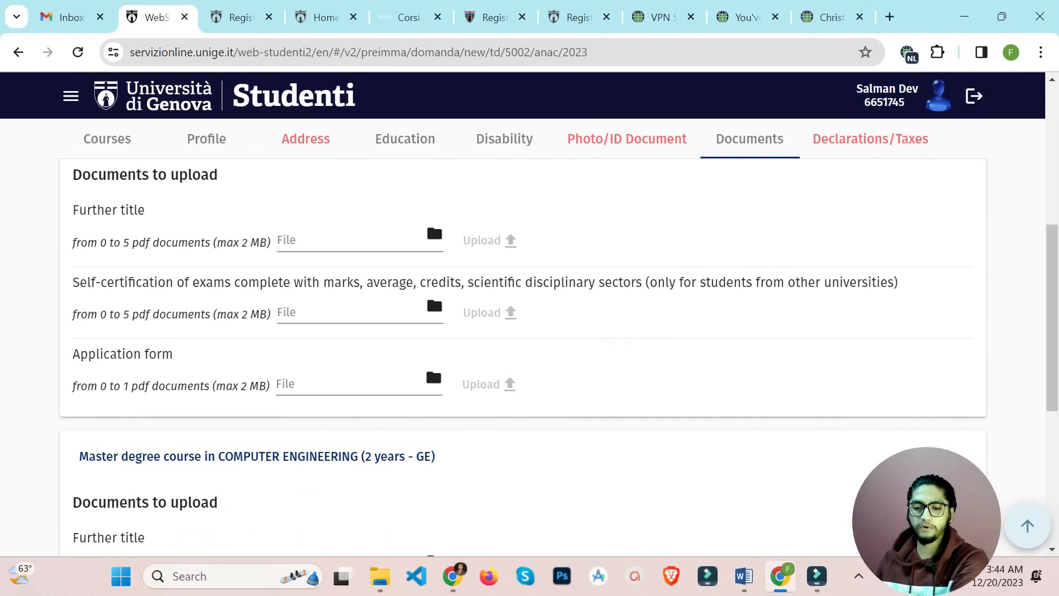
scroll(523, 331, down, 2)
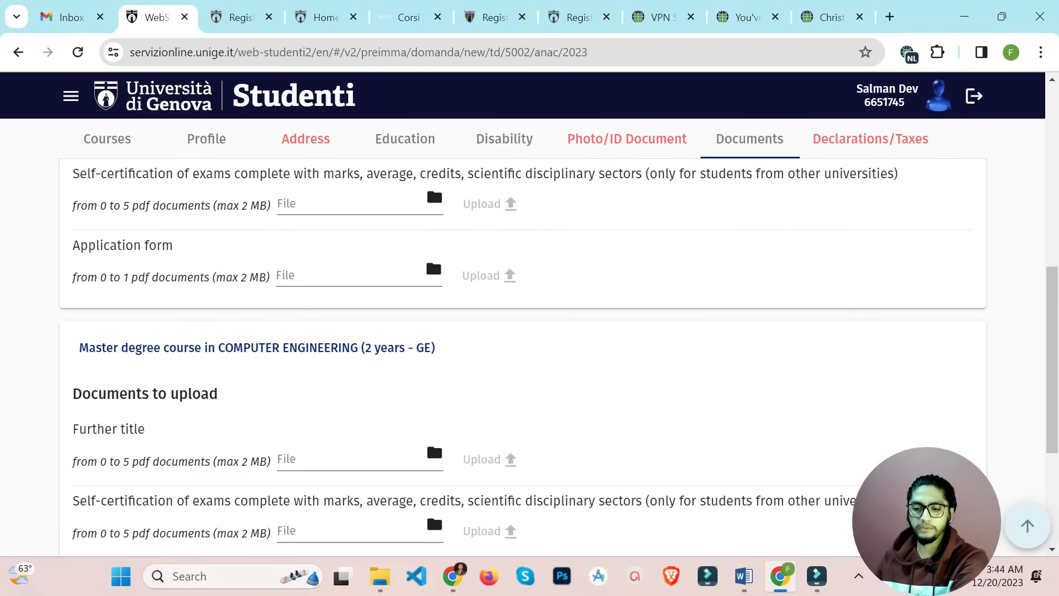
scroll(523, 331, up, 4)
scroll(523, 331, down, 5)
scroll(523, 331, up, 5)
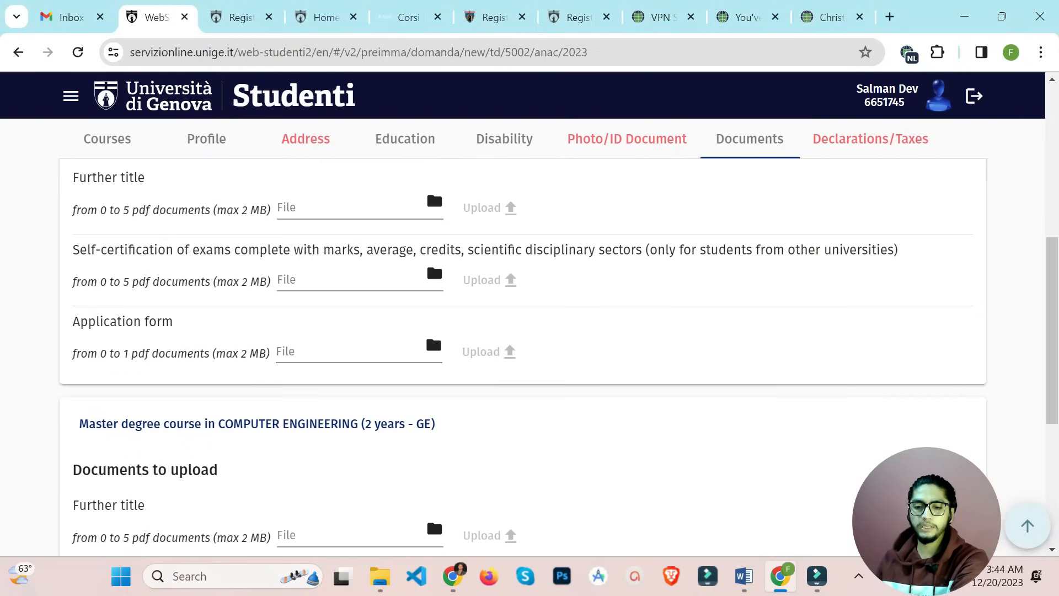
scroll(523, 331, down, 1)
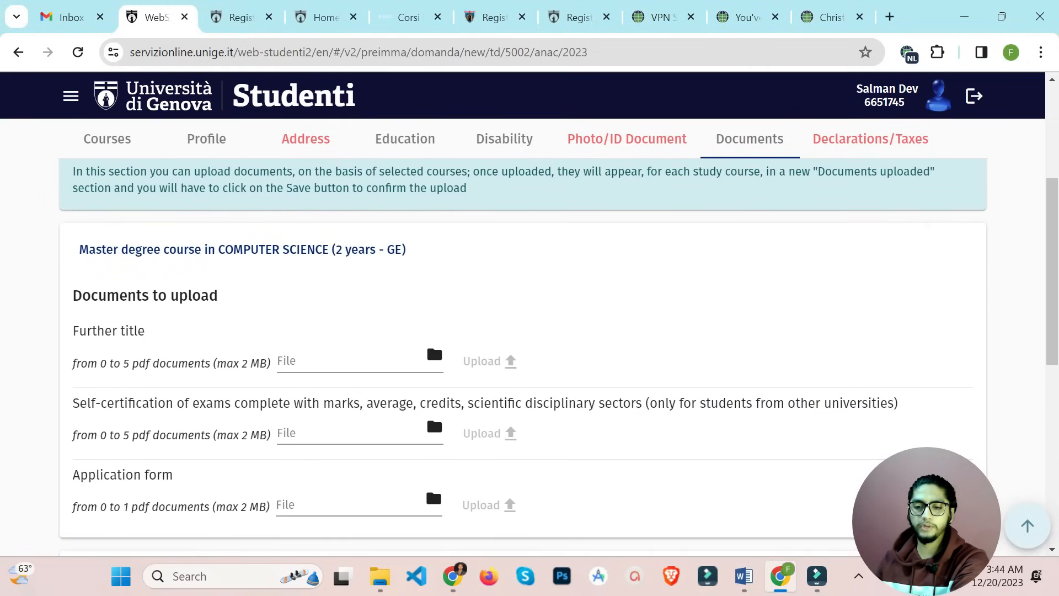
scroll(523, 331, up, 2)
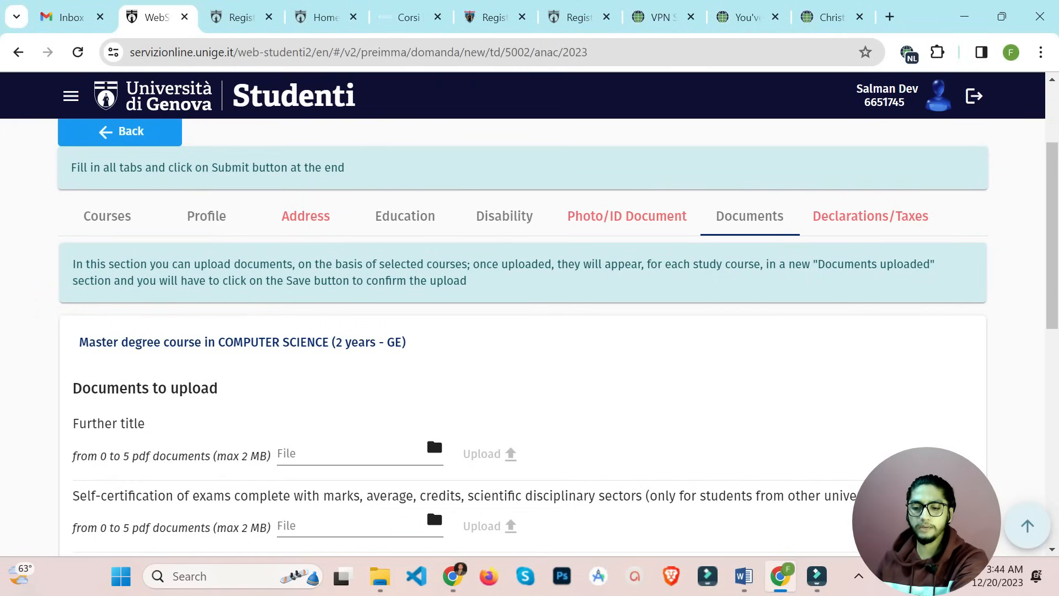
scroll(524, 359, down, 7)
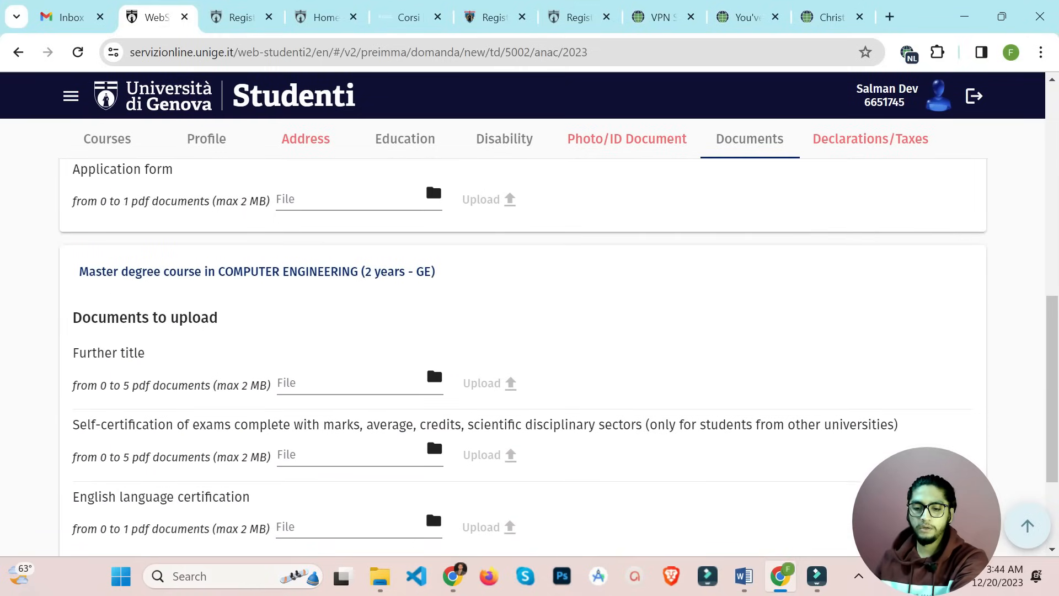
scroll(523, 359, down, 2)
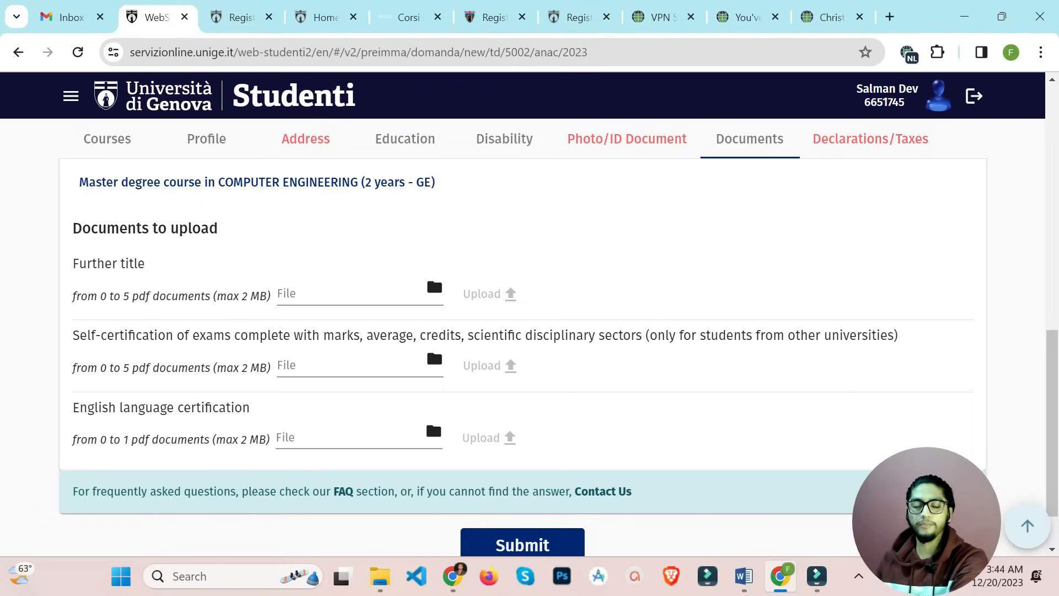
Upload IELTS.pdf from the 'all Doc' folder as the Computer Engineering English language certification
click(434, 431)
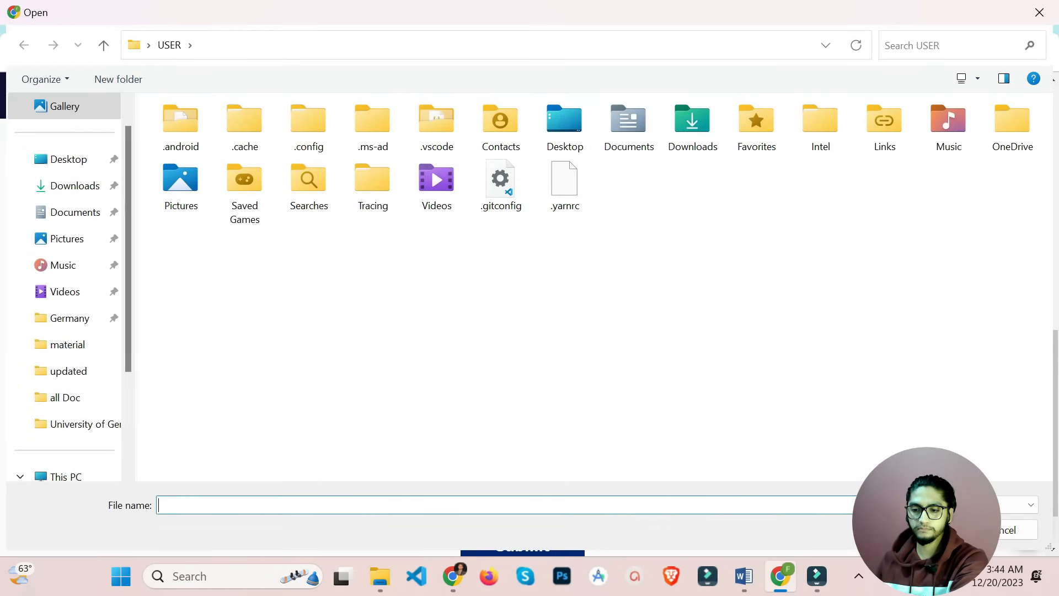
click(65, 397)
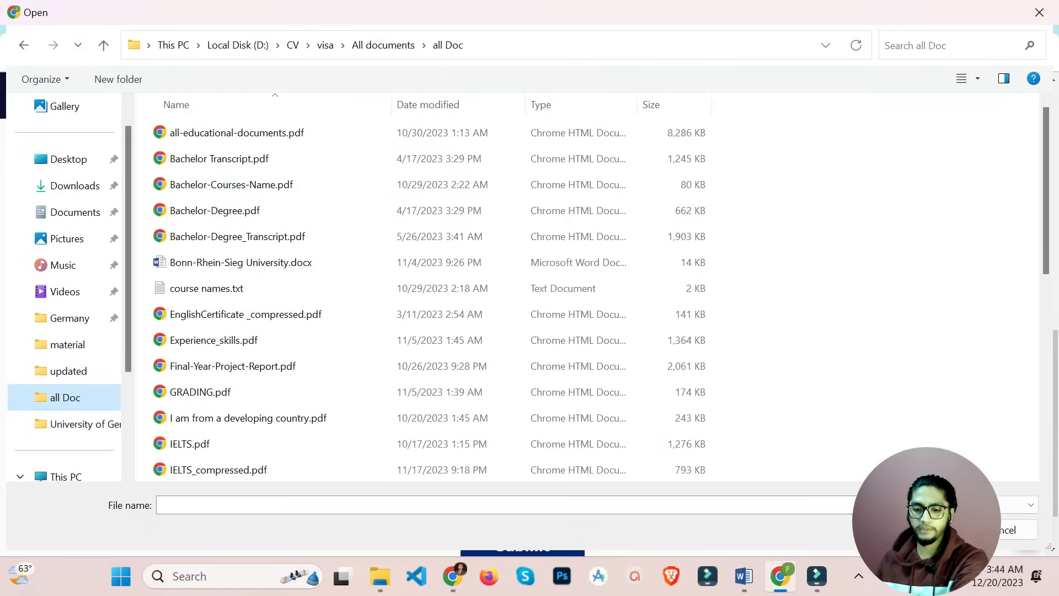
double_click(190, 443)
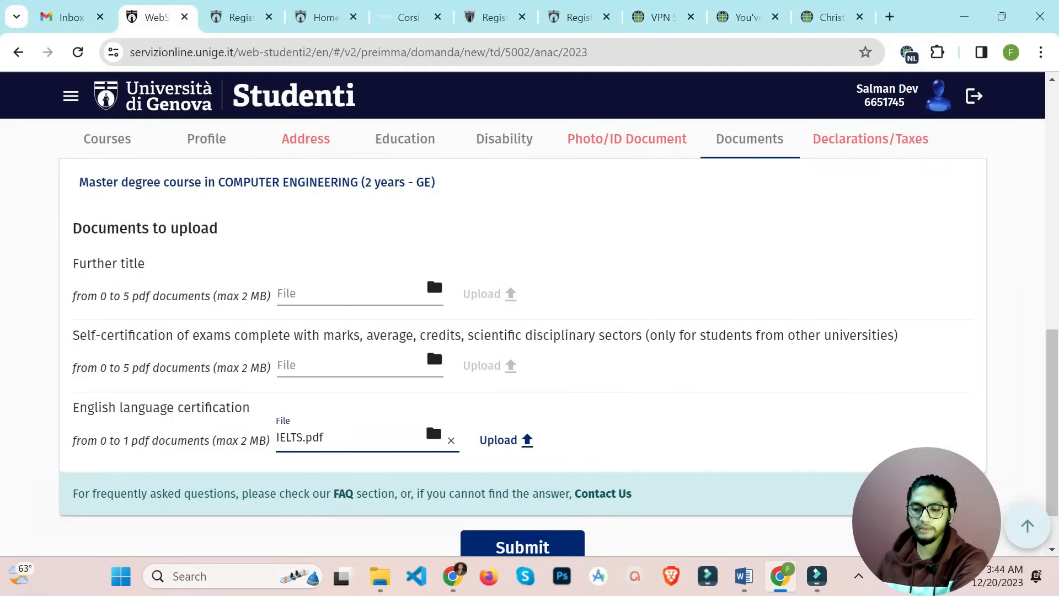
click(507, 440)
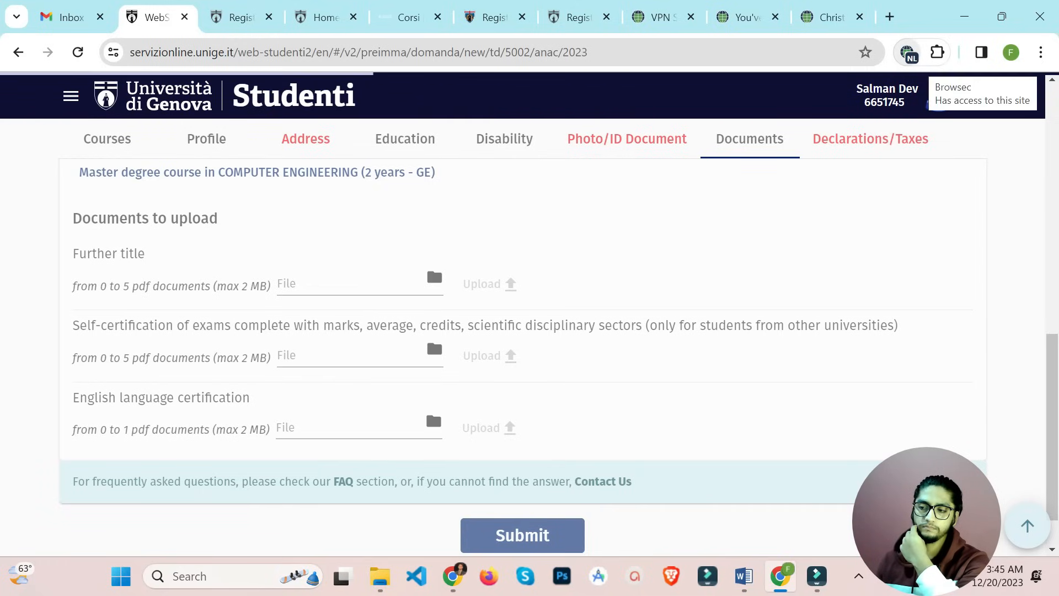
Dismiss the Browsec VPN panel and confirm IELTS.pdf appears under Documents uploaded for Computer Engineering
click(908, 52)
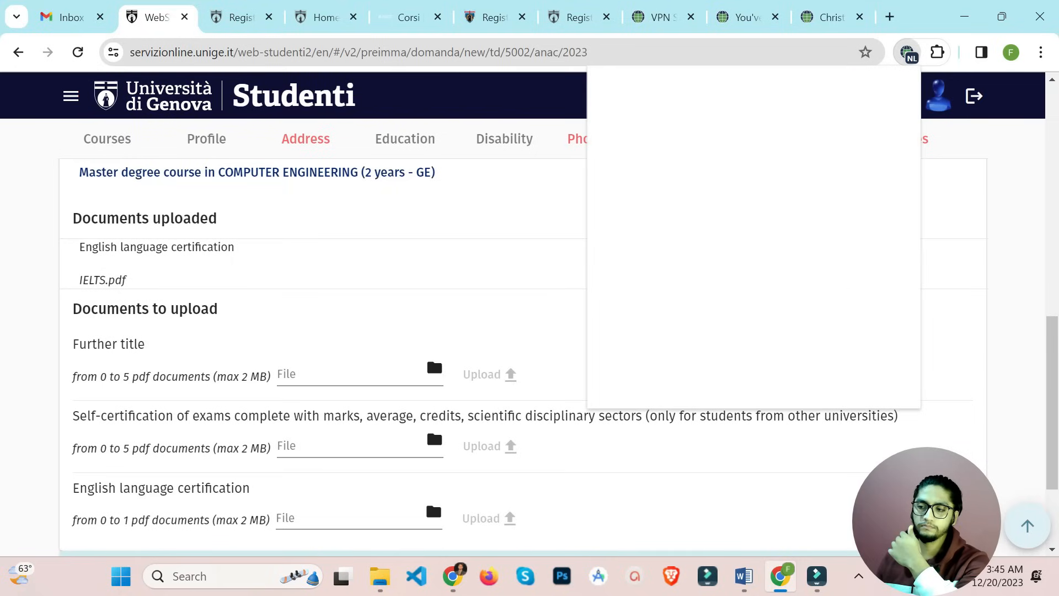
click(908, 52)
scroll(523, 353, down, 3)
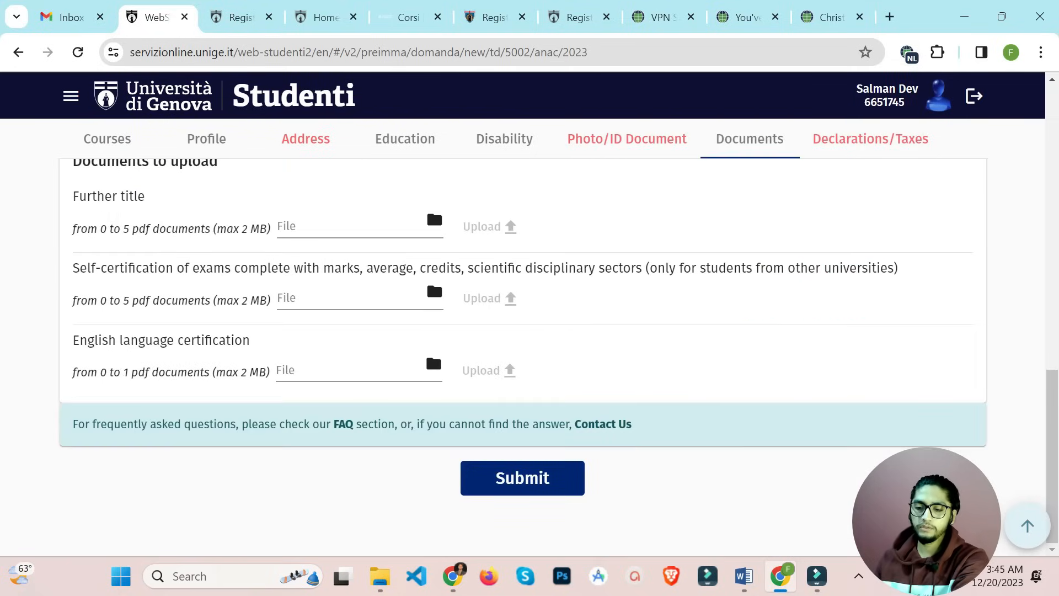
scroll(523, 353, up, 5)
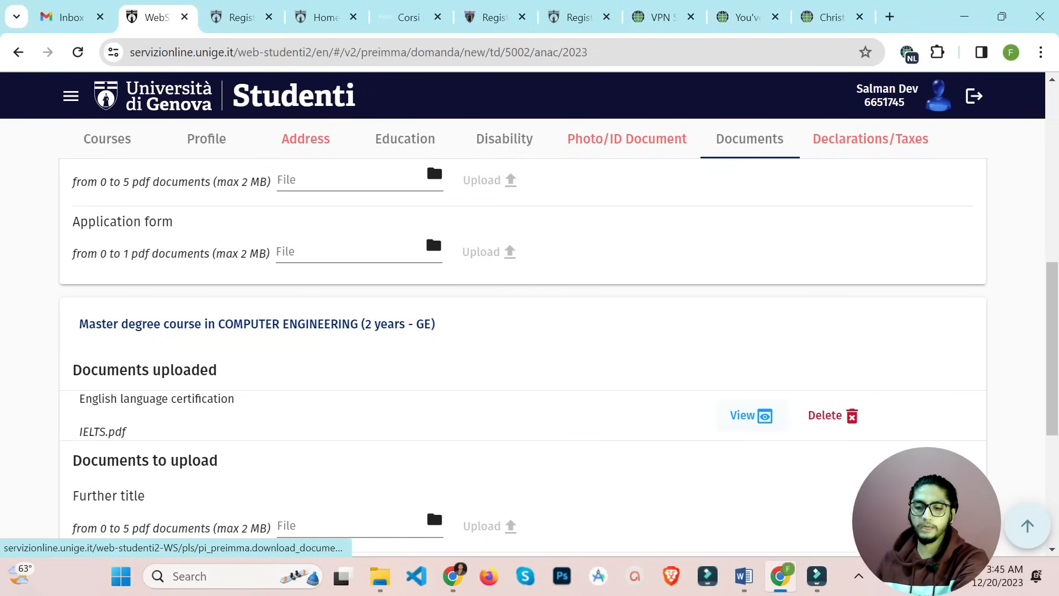
scroll(523, 353, down, 5)
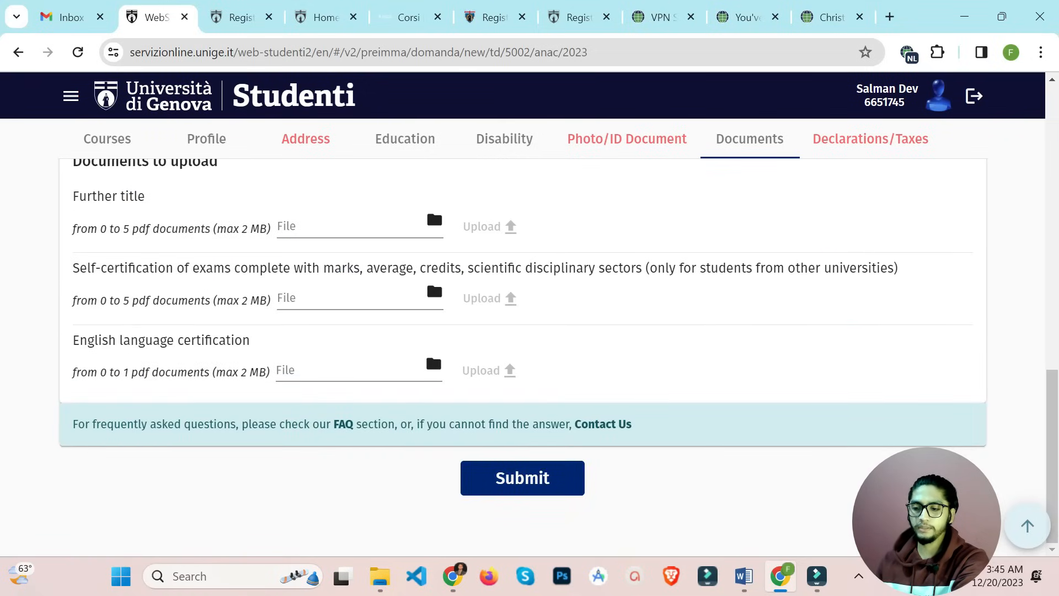
scroll(523, 353, up, 1)
scroll(523, 353, up, 5)
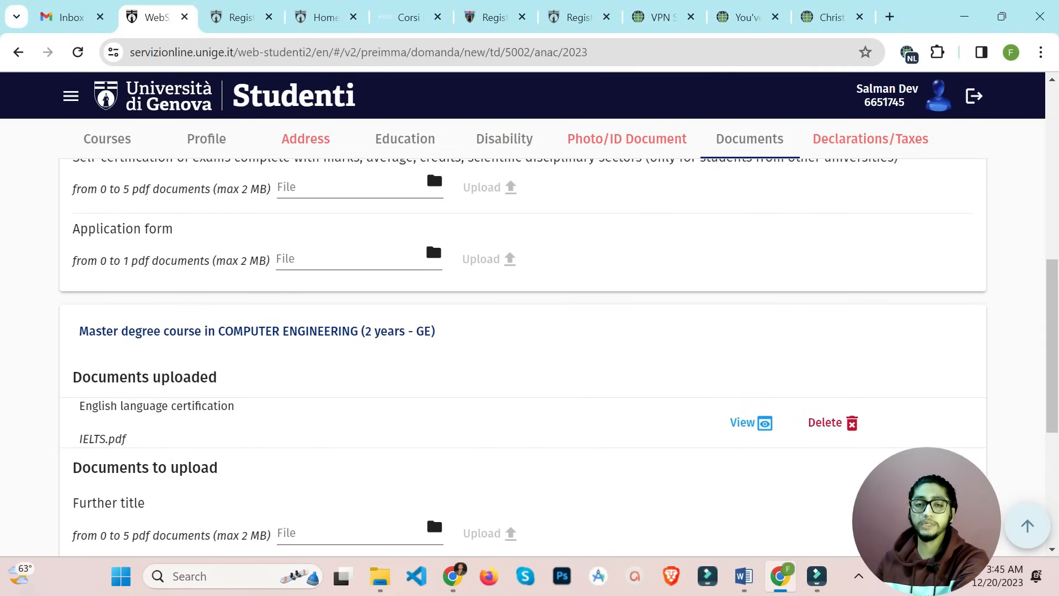
scroll(523, 353, up, 5)
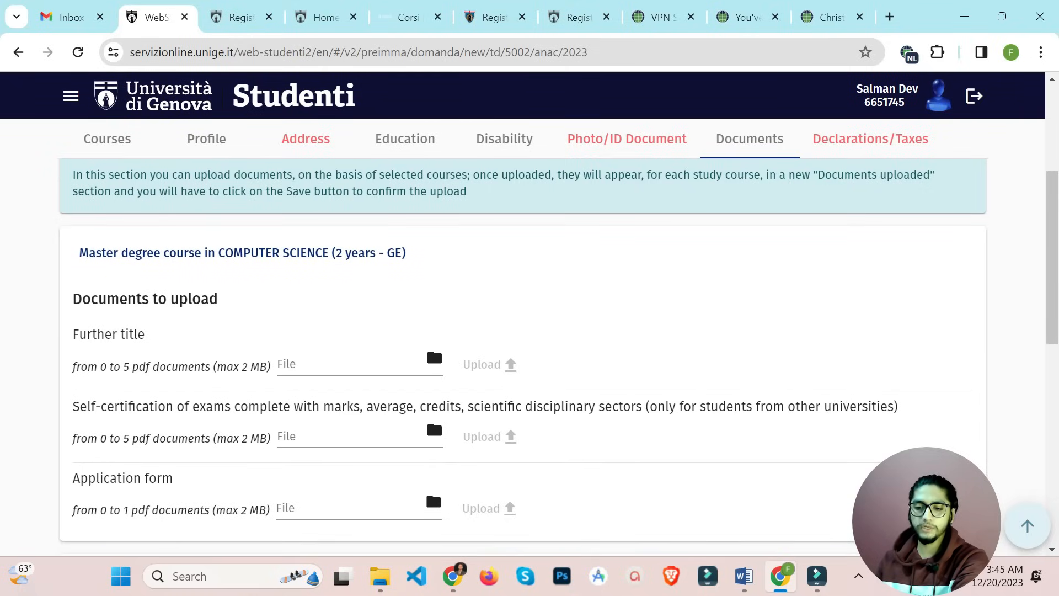
scroll(523, 358, down, 1)
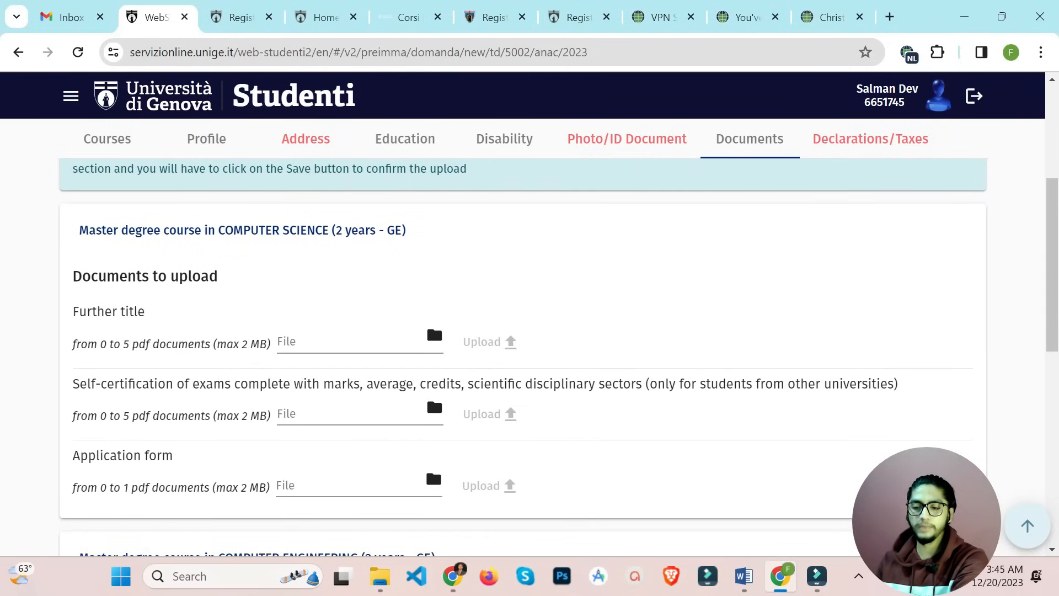
scroll(523, 359, down, 4)
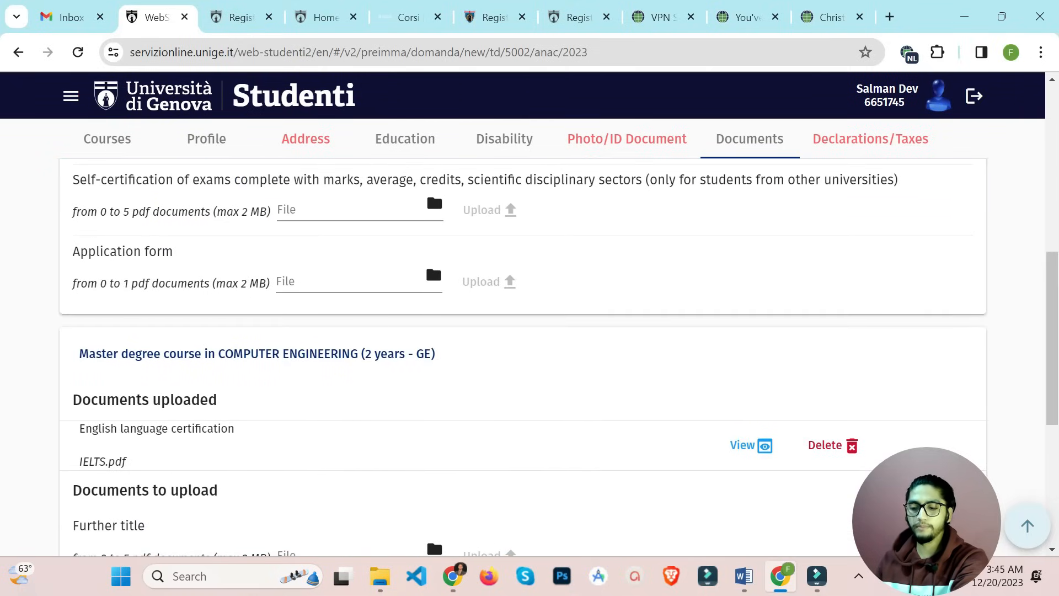
scroll(523, 359, down, 3)
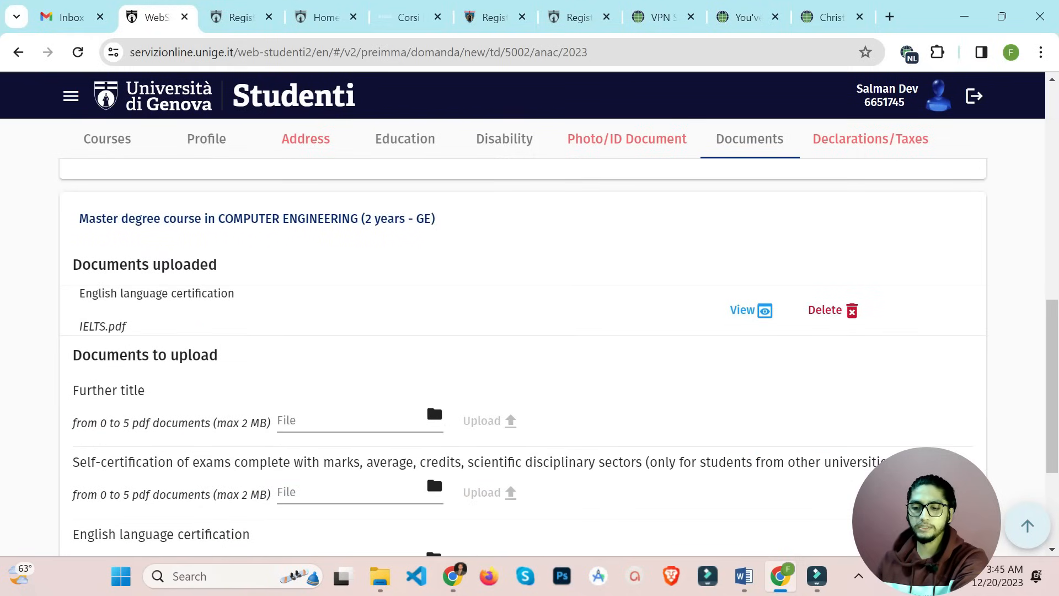
scroll(523, 359, up, 4)
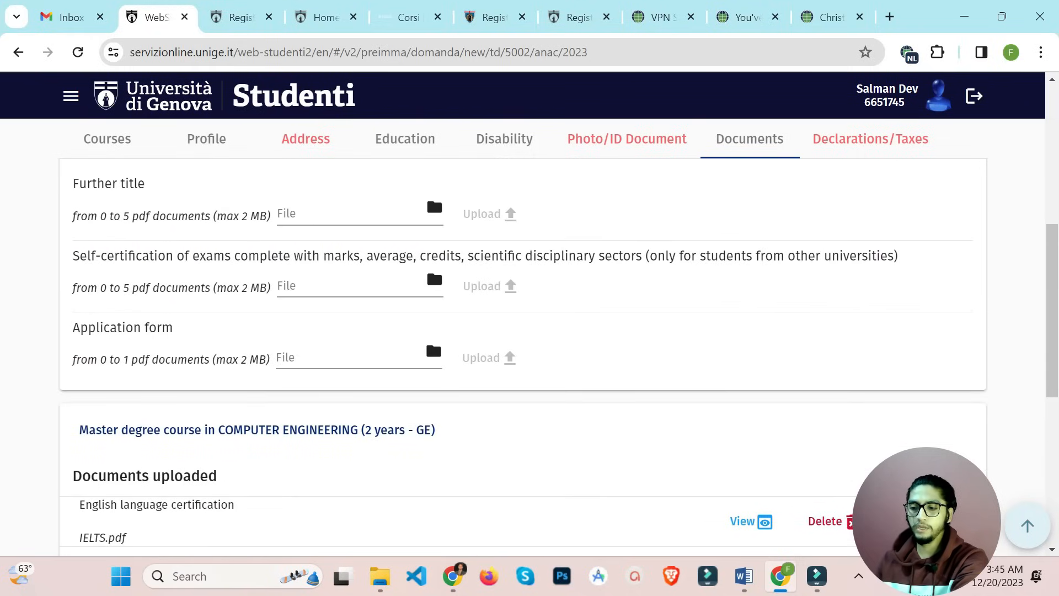
scroll(523, 358, down, 1)
scroll(523, 359, down, 4)
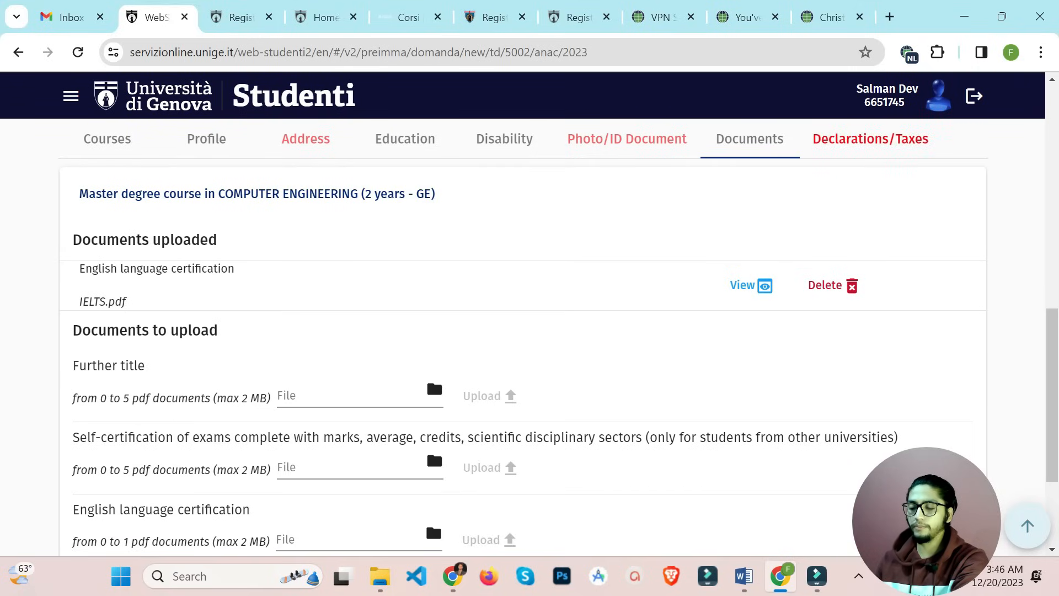
On Declarations/Taxes, tick the fees-information, personal-data and privacy declarations, then review the remaining checkboxes
click(864, 139)
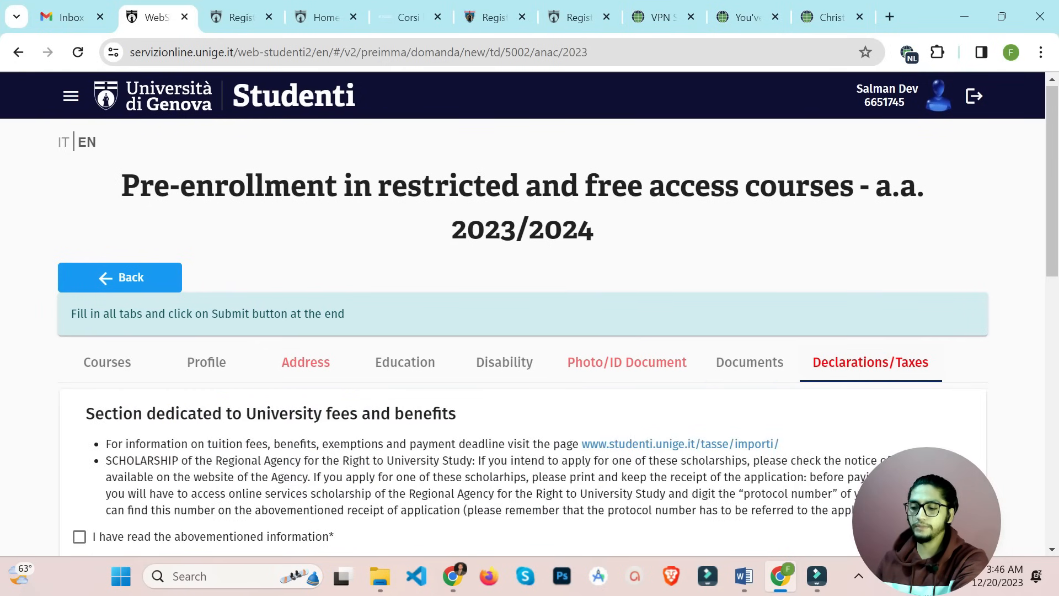
scroll(530, 331, down, 4)
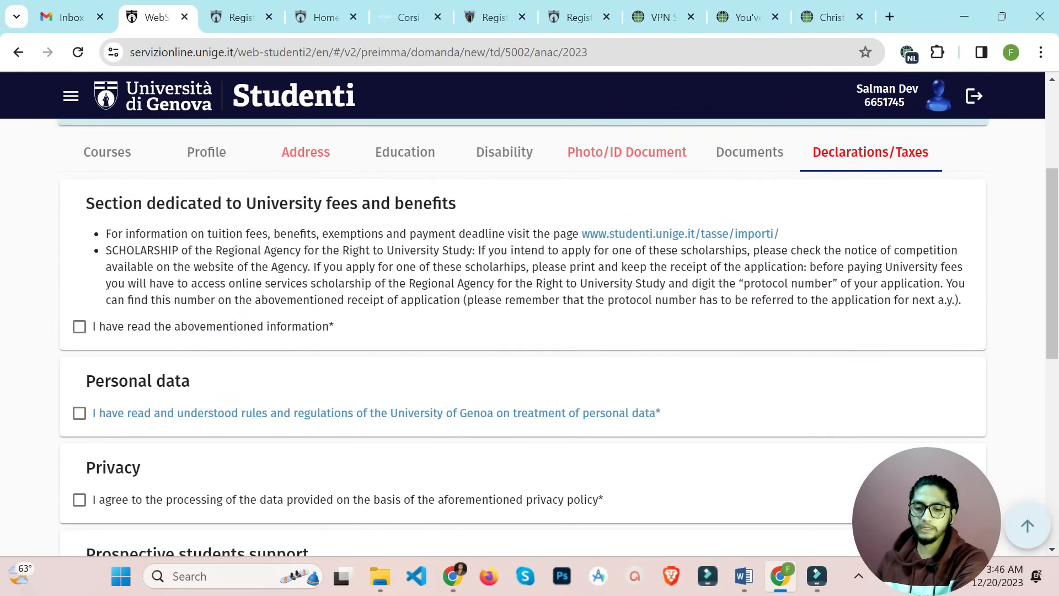
click(79, 326)
click(80, 413)
scroll(80, 413, down, 1)
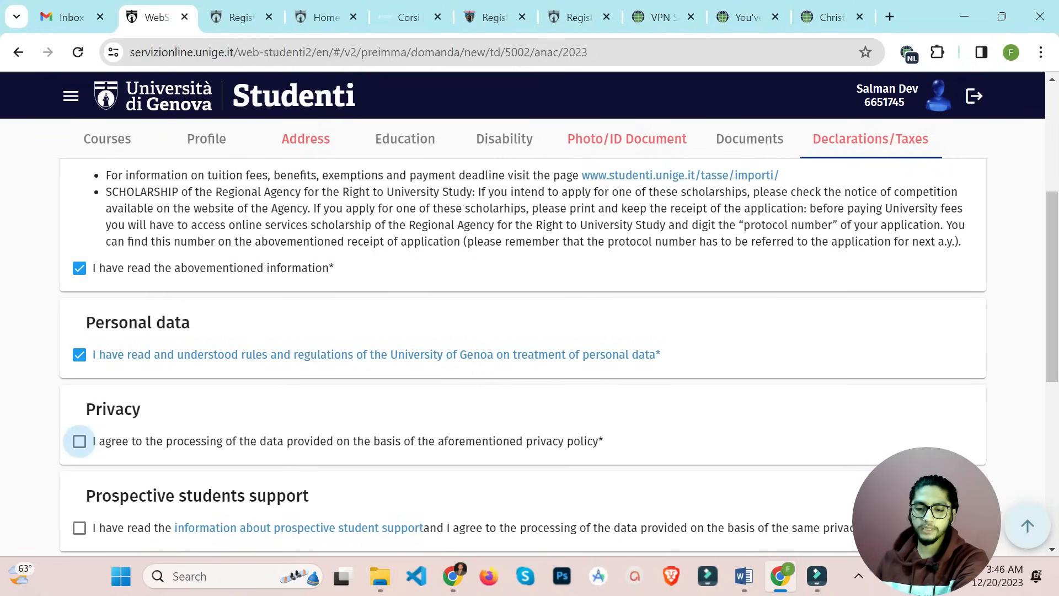
click(79, 442)
scroll(79, 442, down, 1)
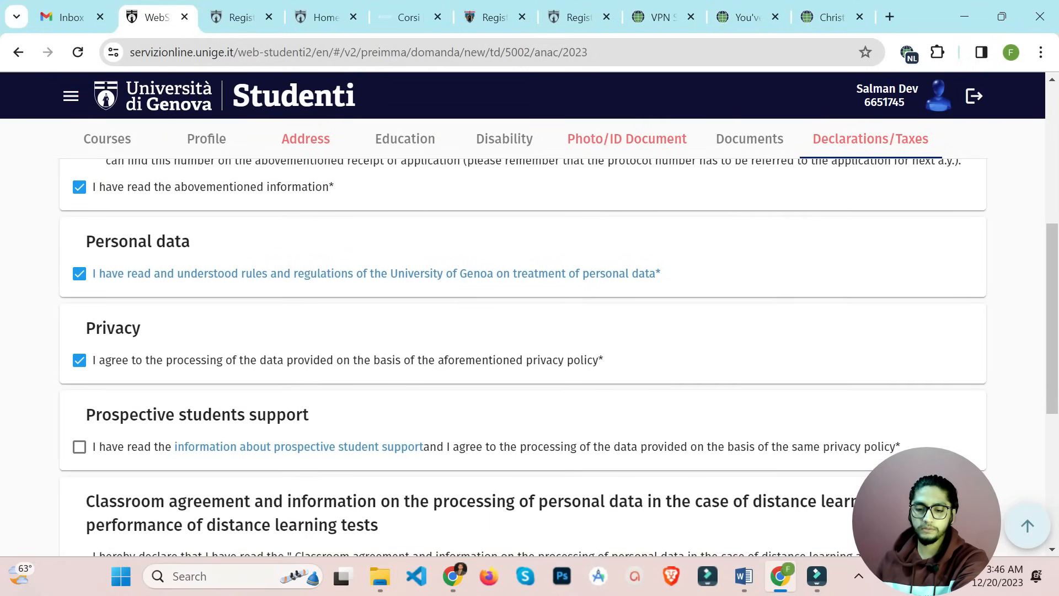
scroll(530, 331, down, 6)
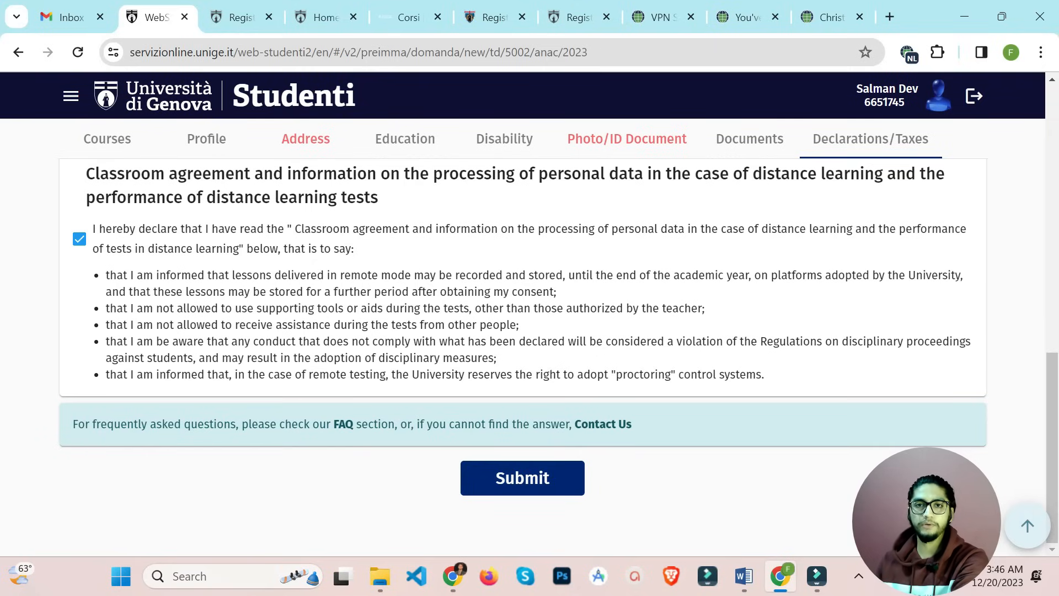
scroll(523, 353, up, 1)
scroll(522, 358, up, 3)
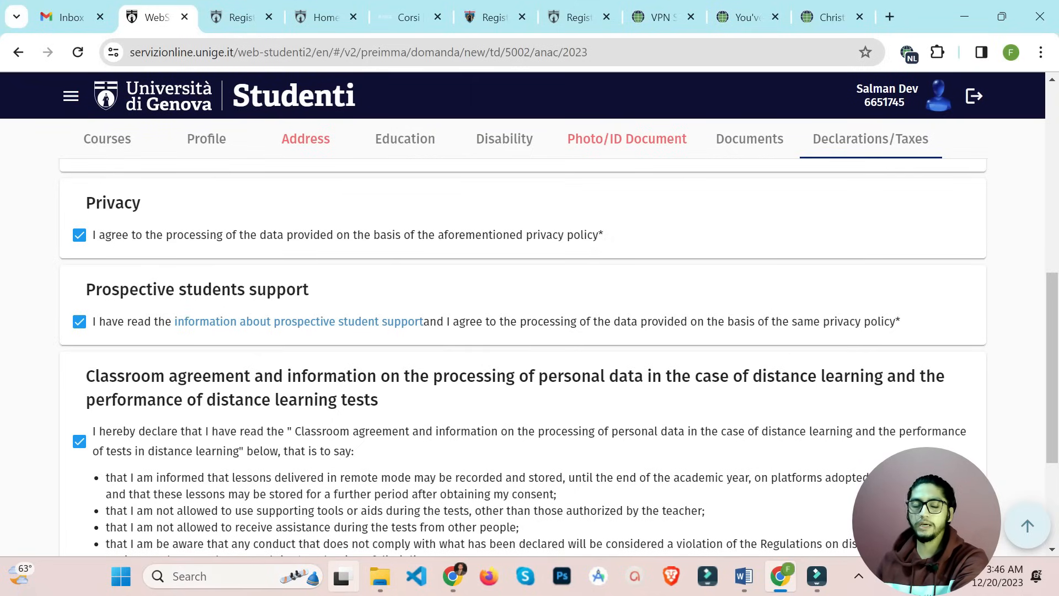
mouse_move(342, 576)
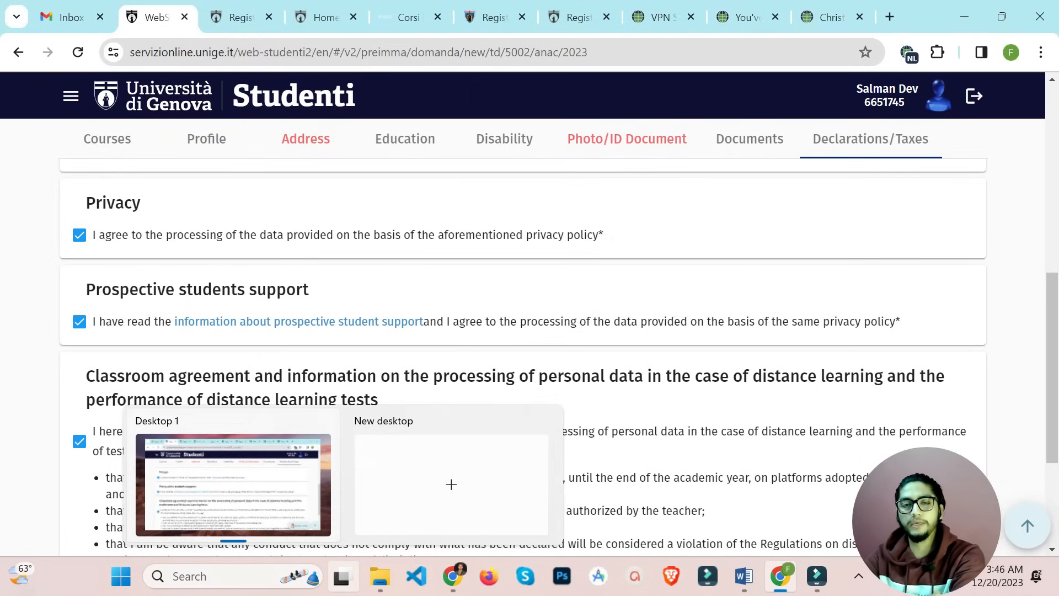